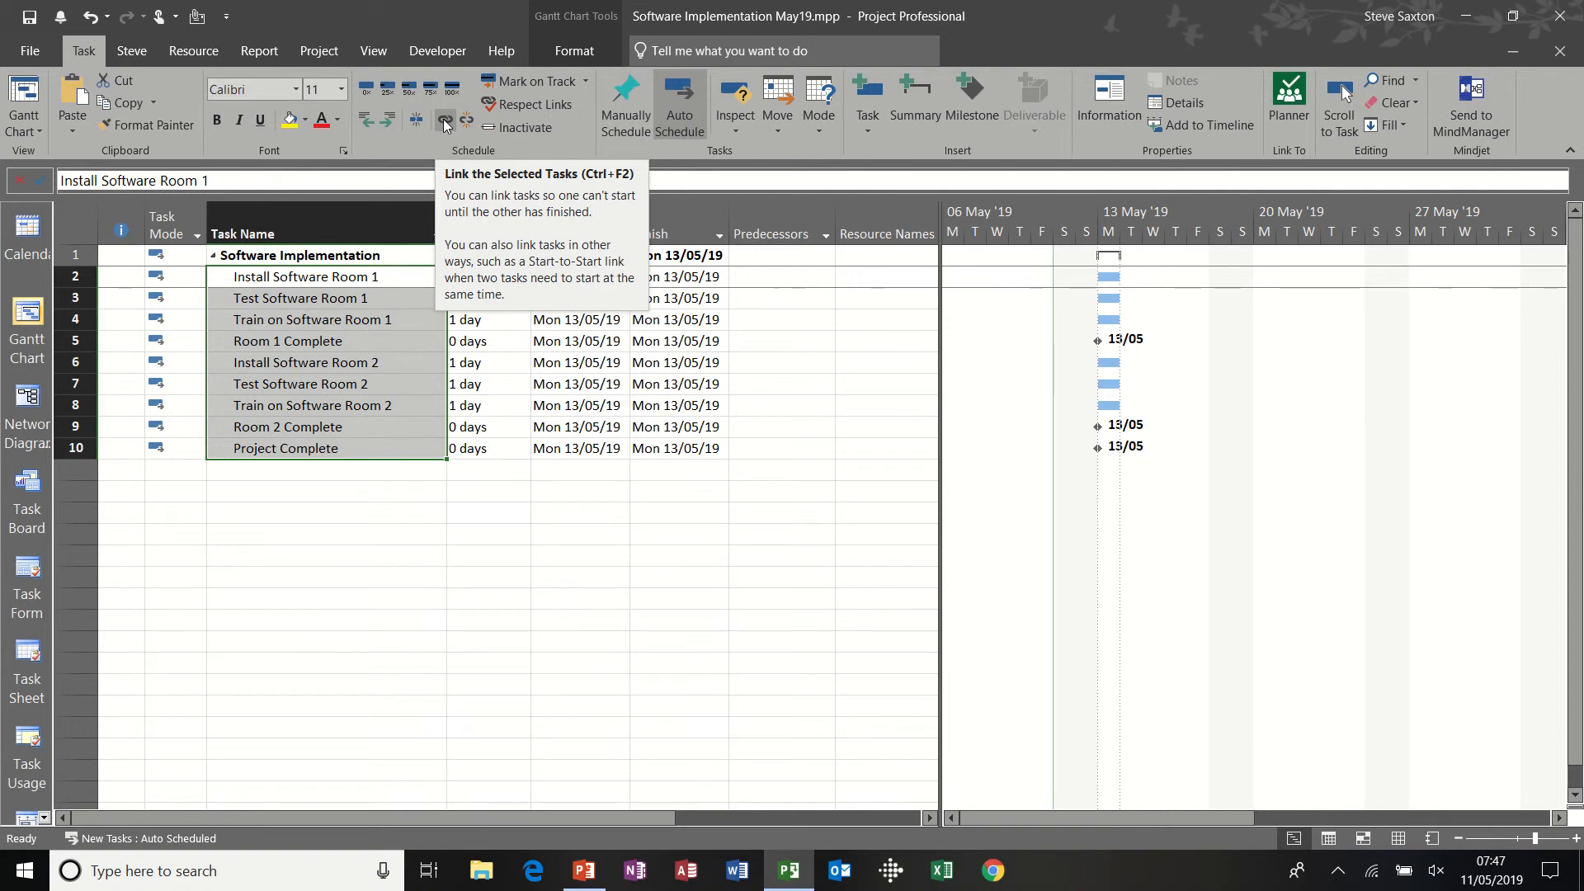
- Link the selected tasks from Install Software Room 1 to Project Complete in sequence and highlight critical tasks on the Gantt chart
click(446, 124)
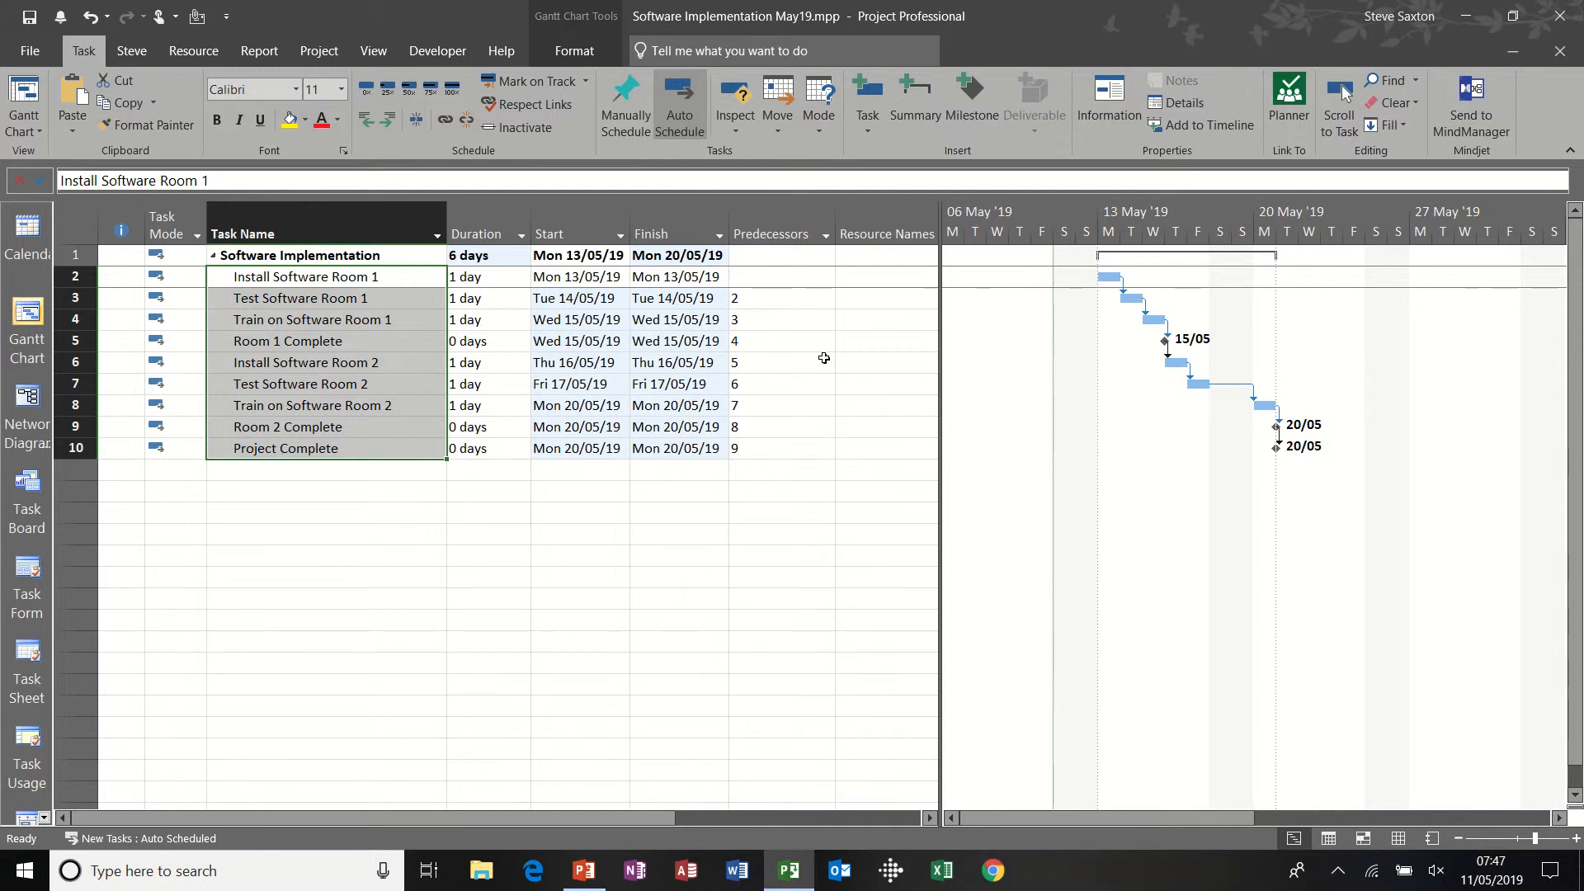
click(573, 51)
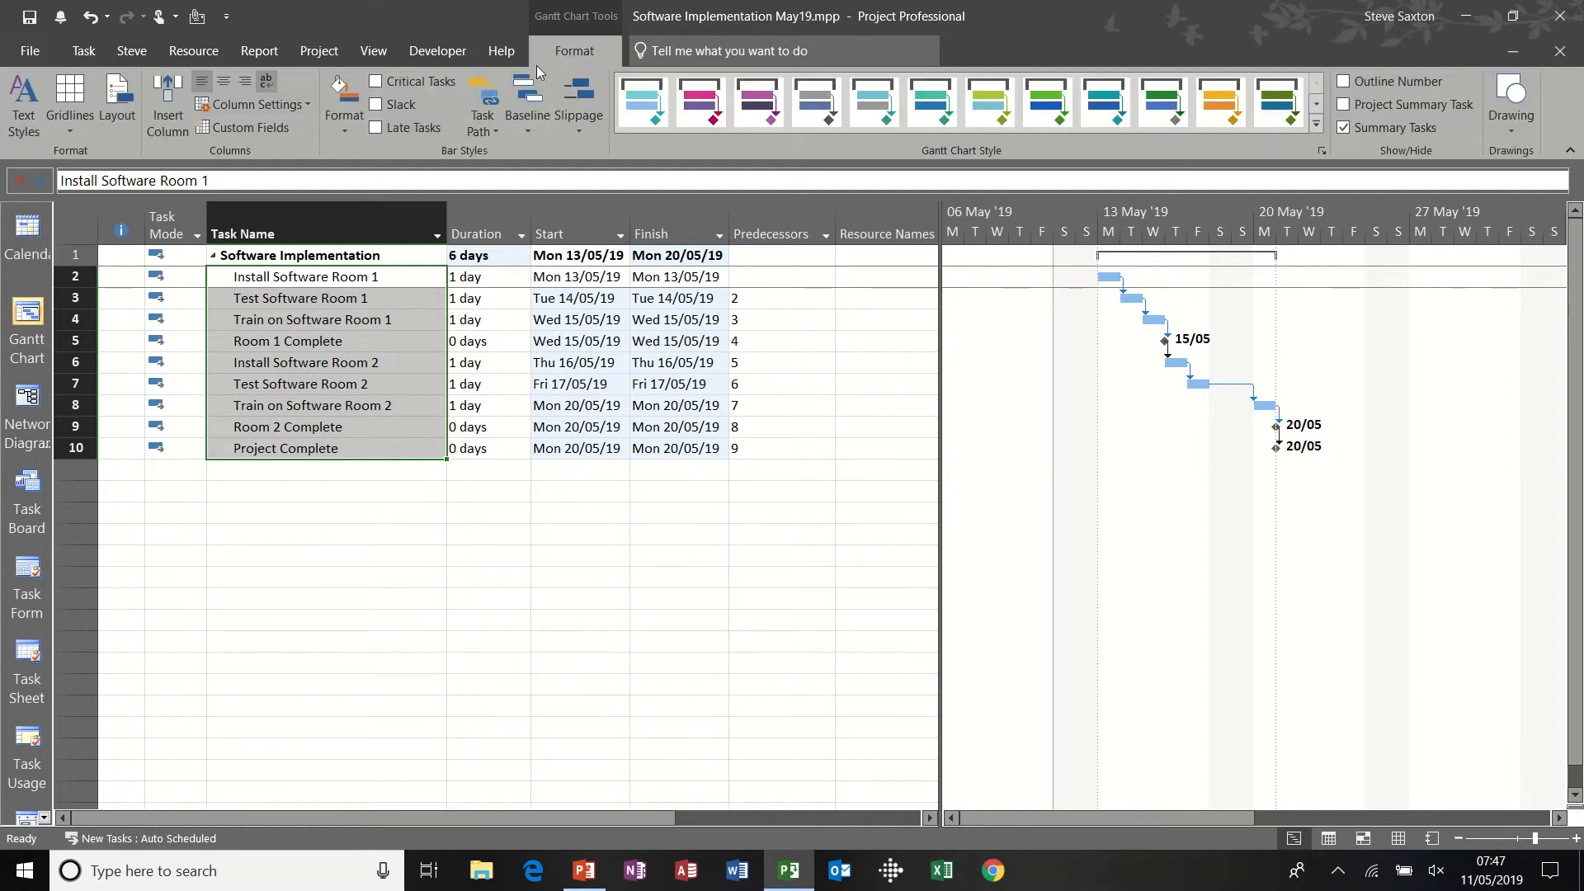
click(376, 81)
- Clear all predecessors from tasks 3 to 10 and set predecessors 2, 3 and 4 for tasks 3, 4 and 5 respectively
drag(806, 298, 799, 443)
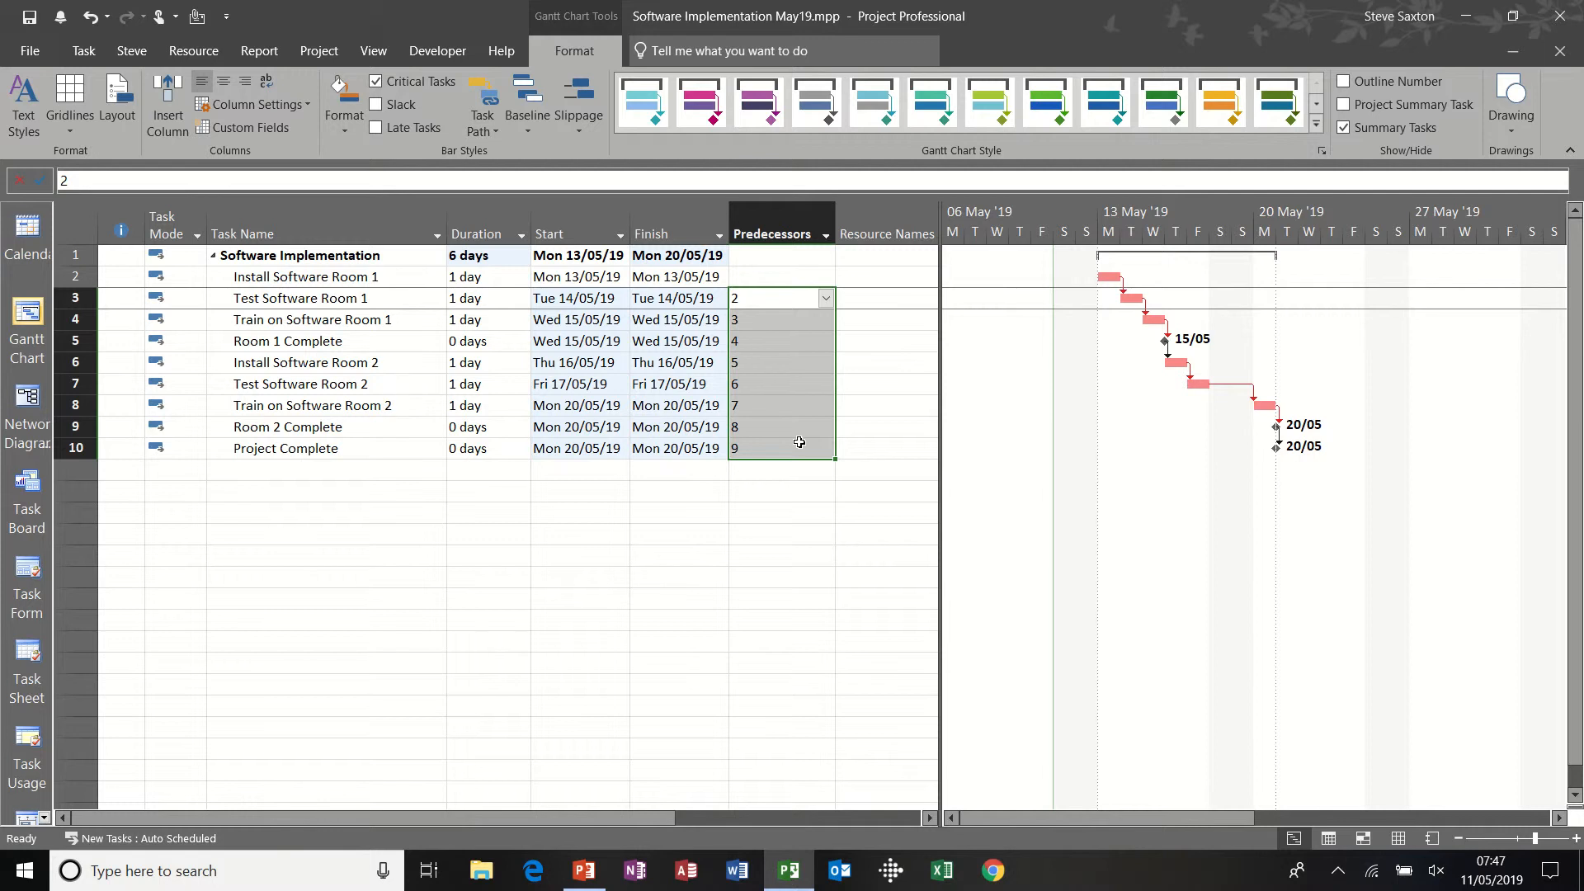
key(Delete)
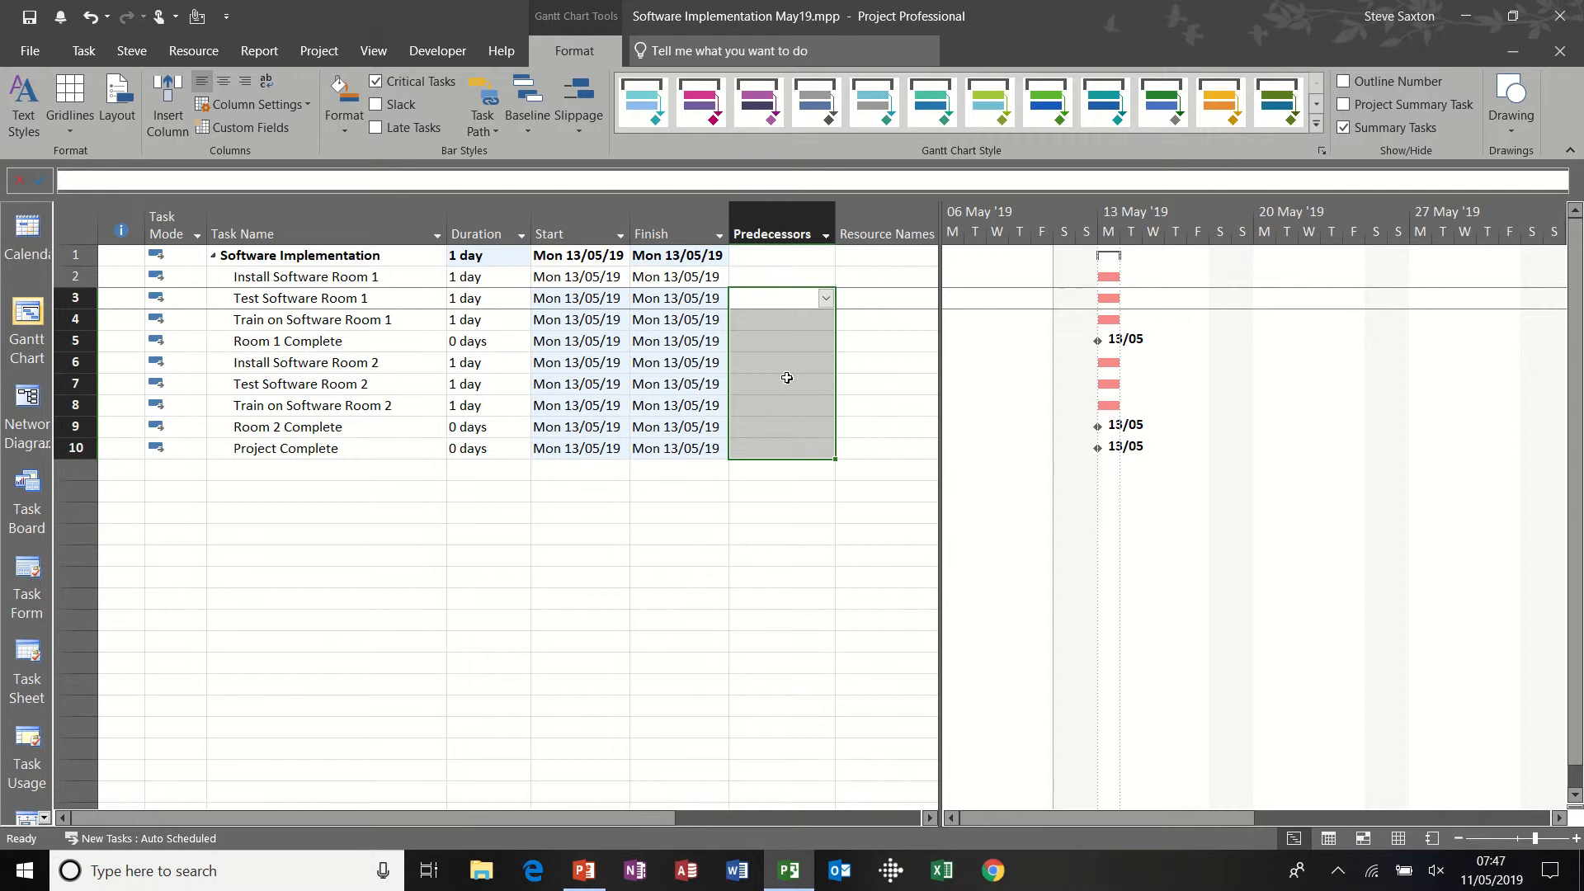
click(784, 303)
click(783, 304)
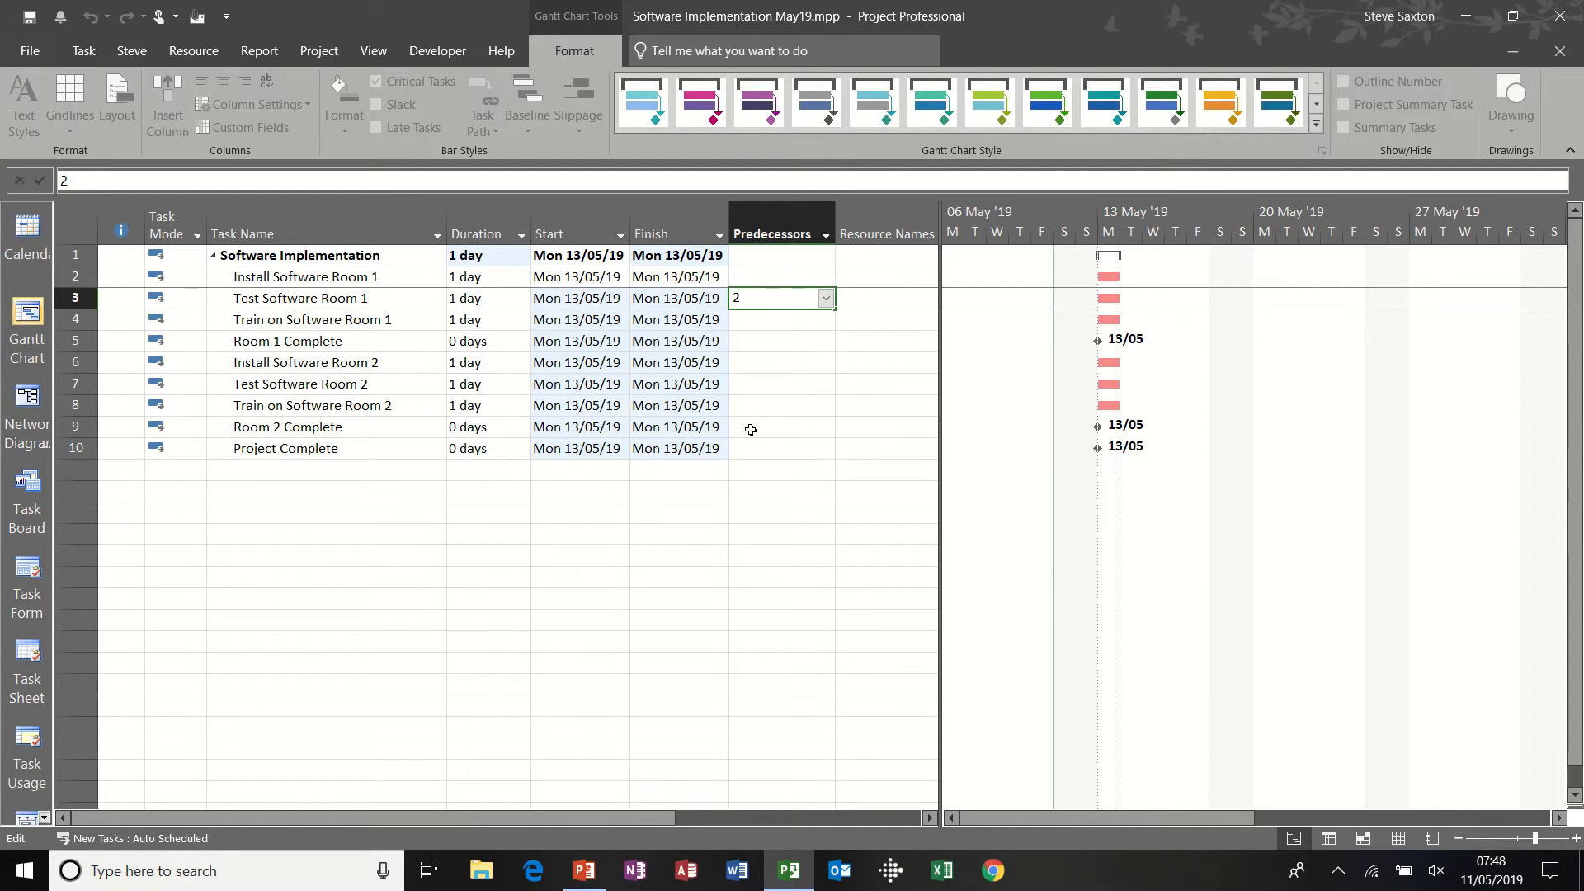
click(755, 319)
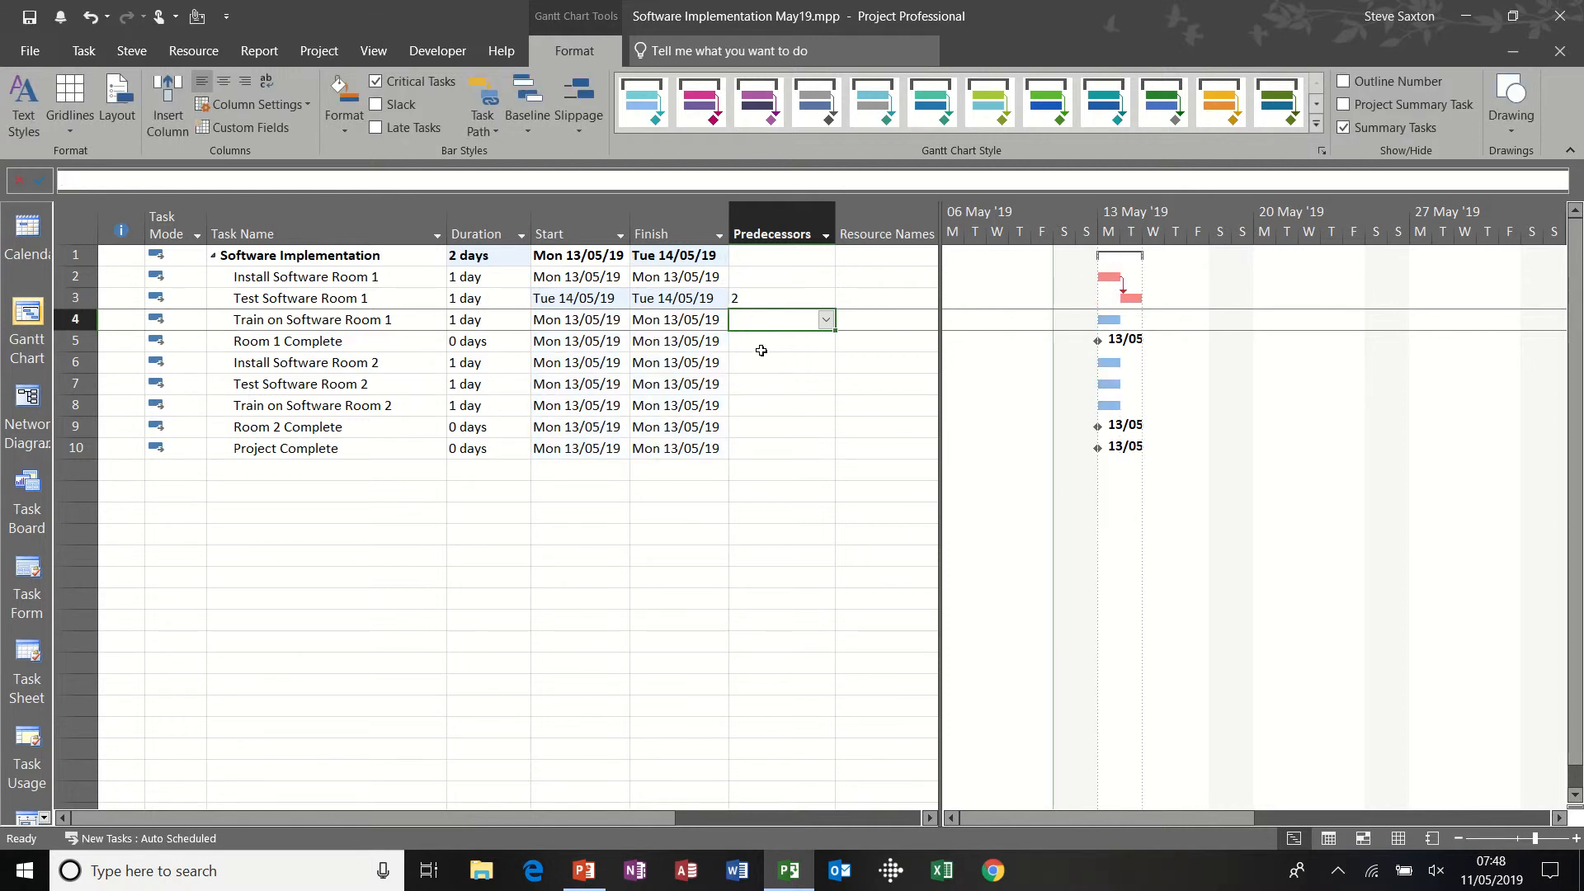
text(3)
click(761, 350)
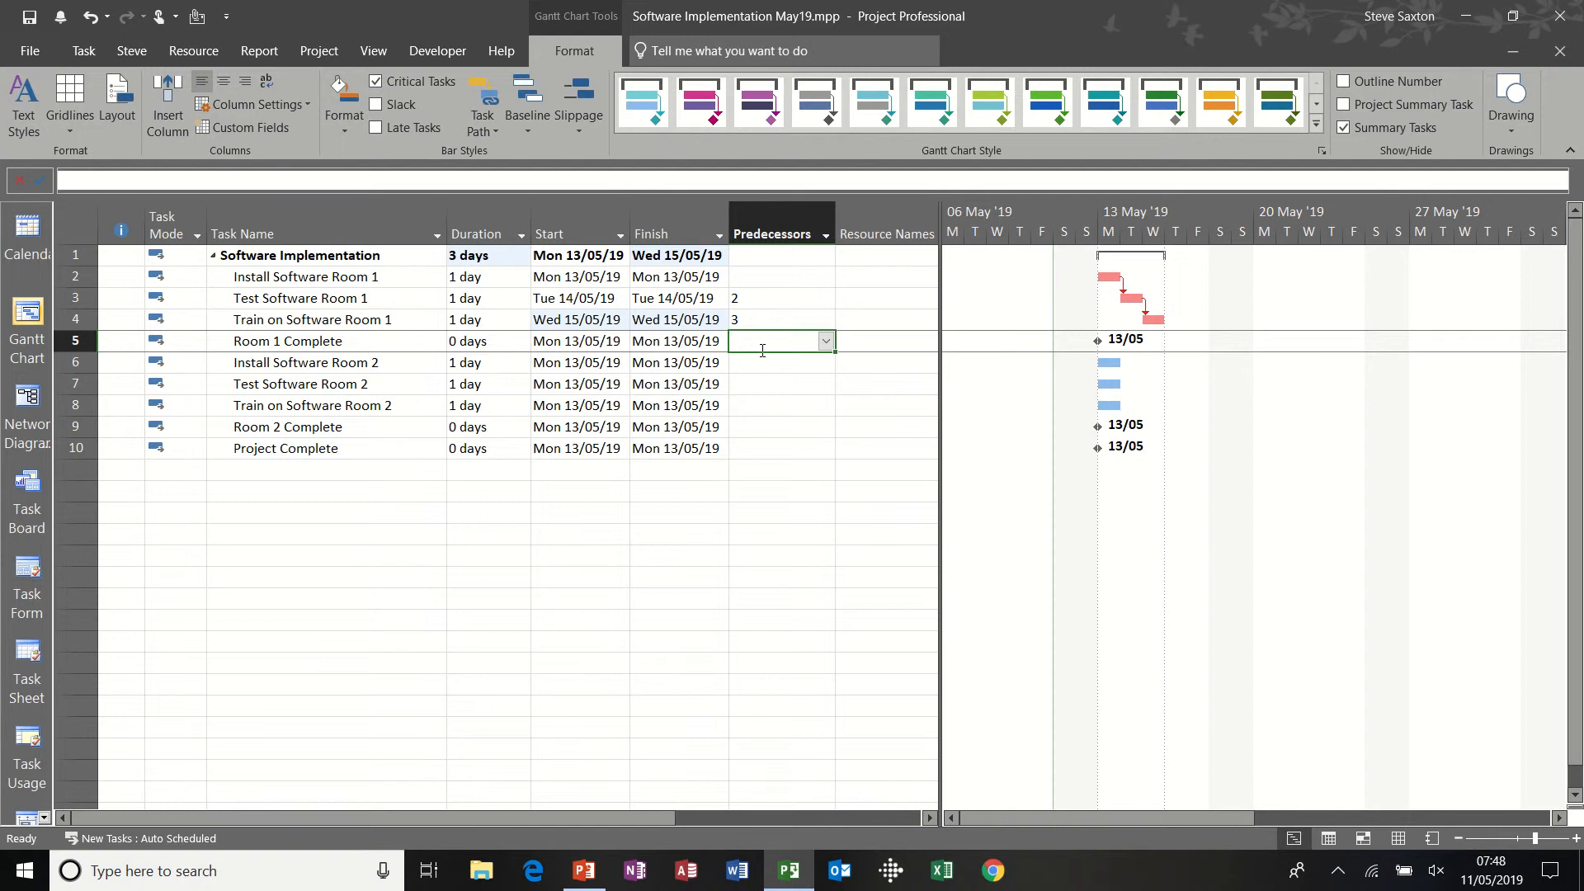
text(4)
key(Return)
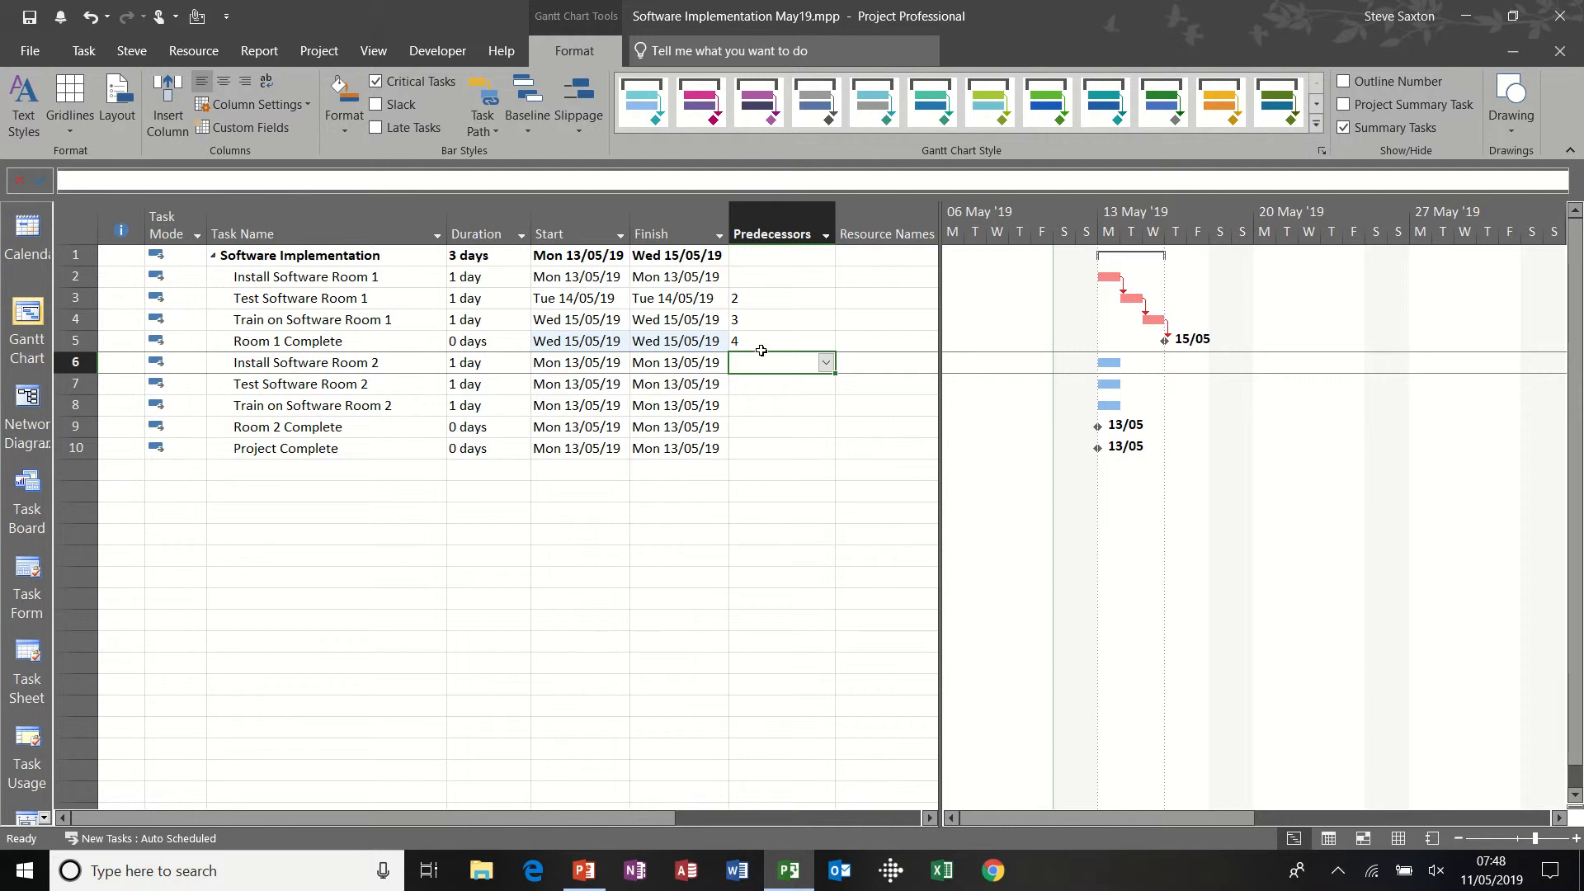
- Leave Install Software Room 2 without a predecessor and set predecessors 6, 7 and 8 for tasks 7, 8 and 9 respectively
key(Return)
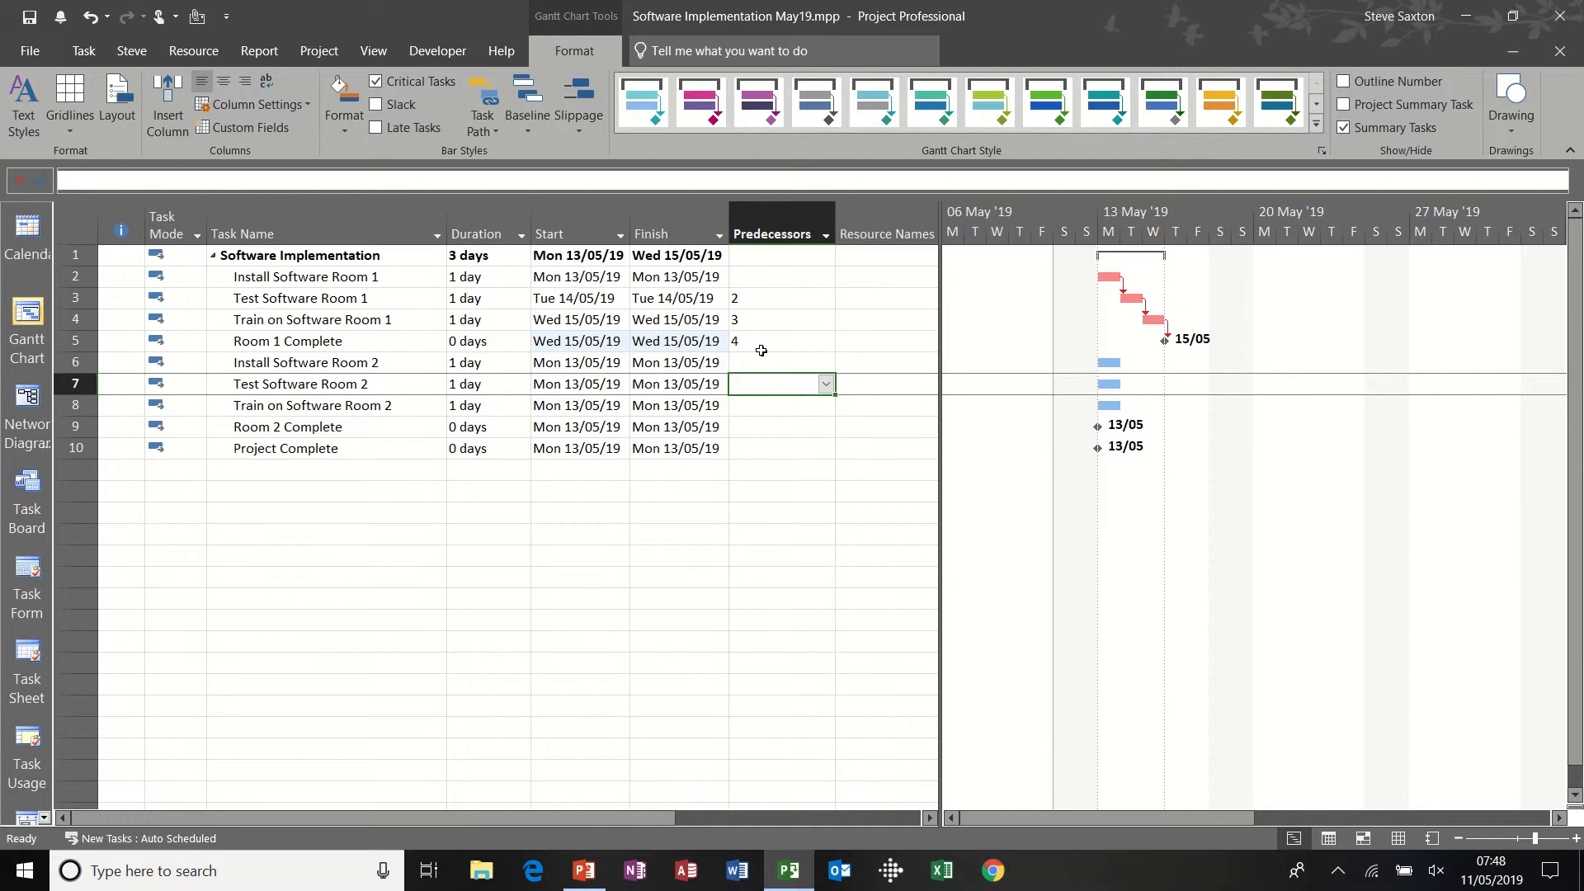
text(6)
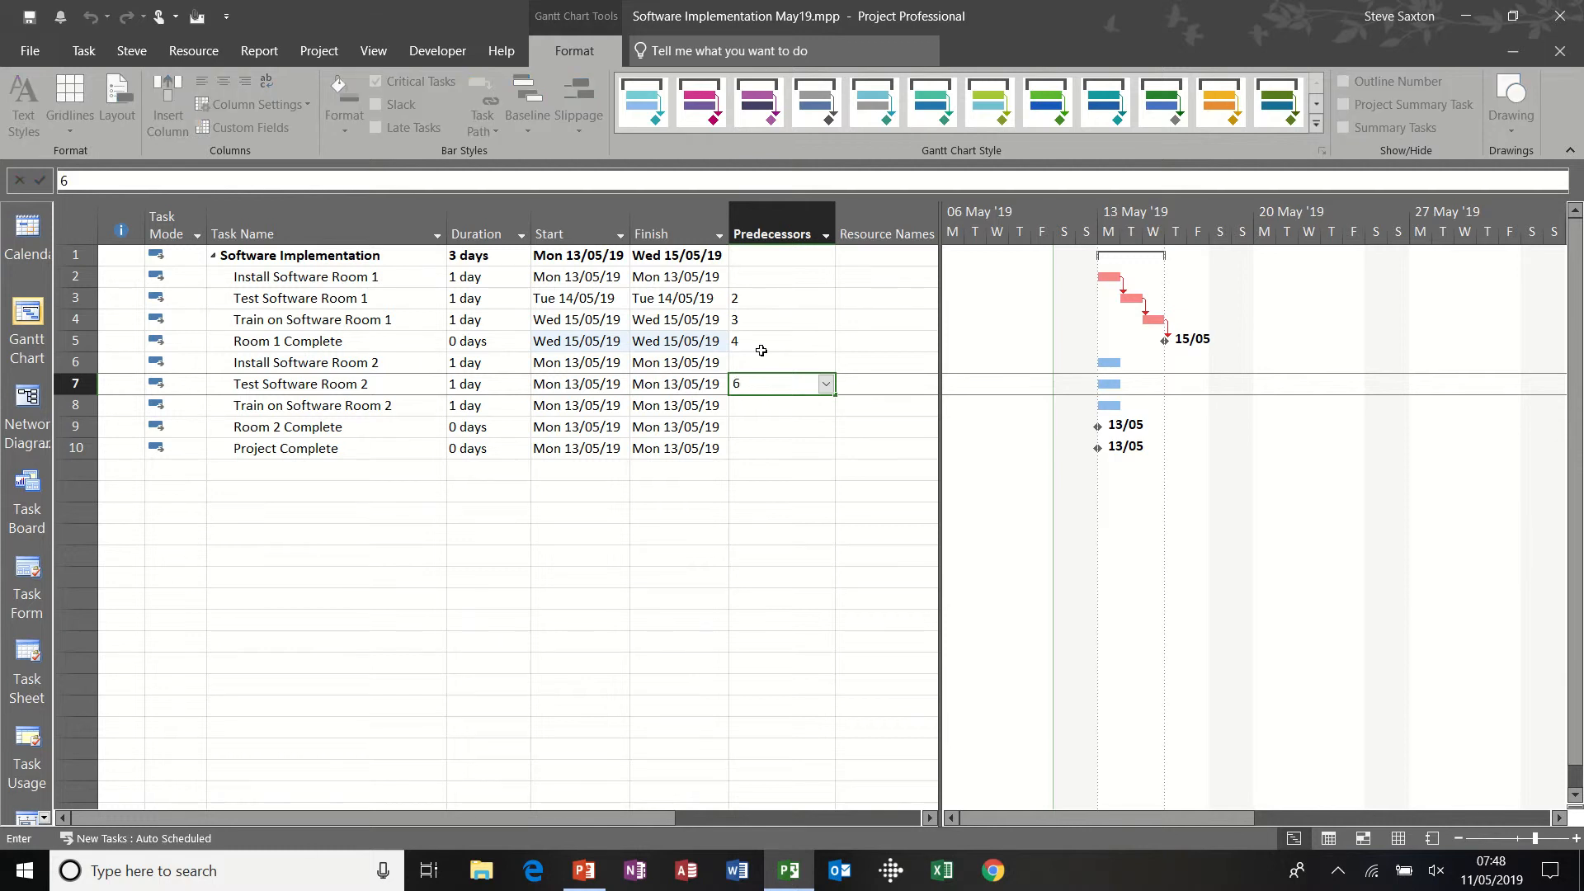
key(Return)
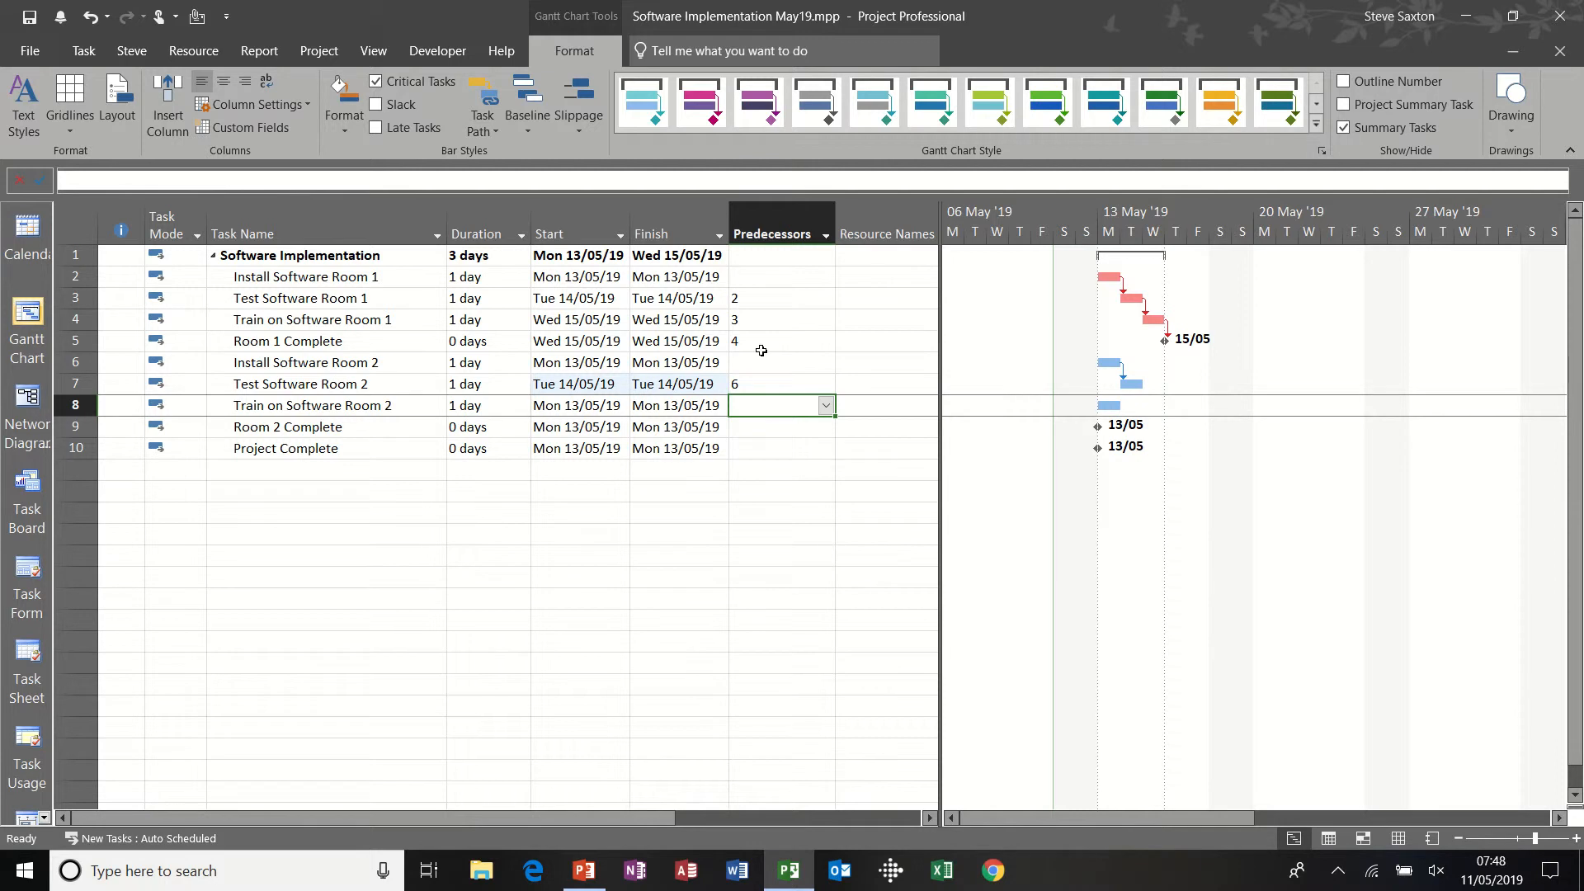
text(7)
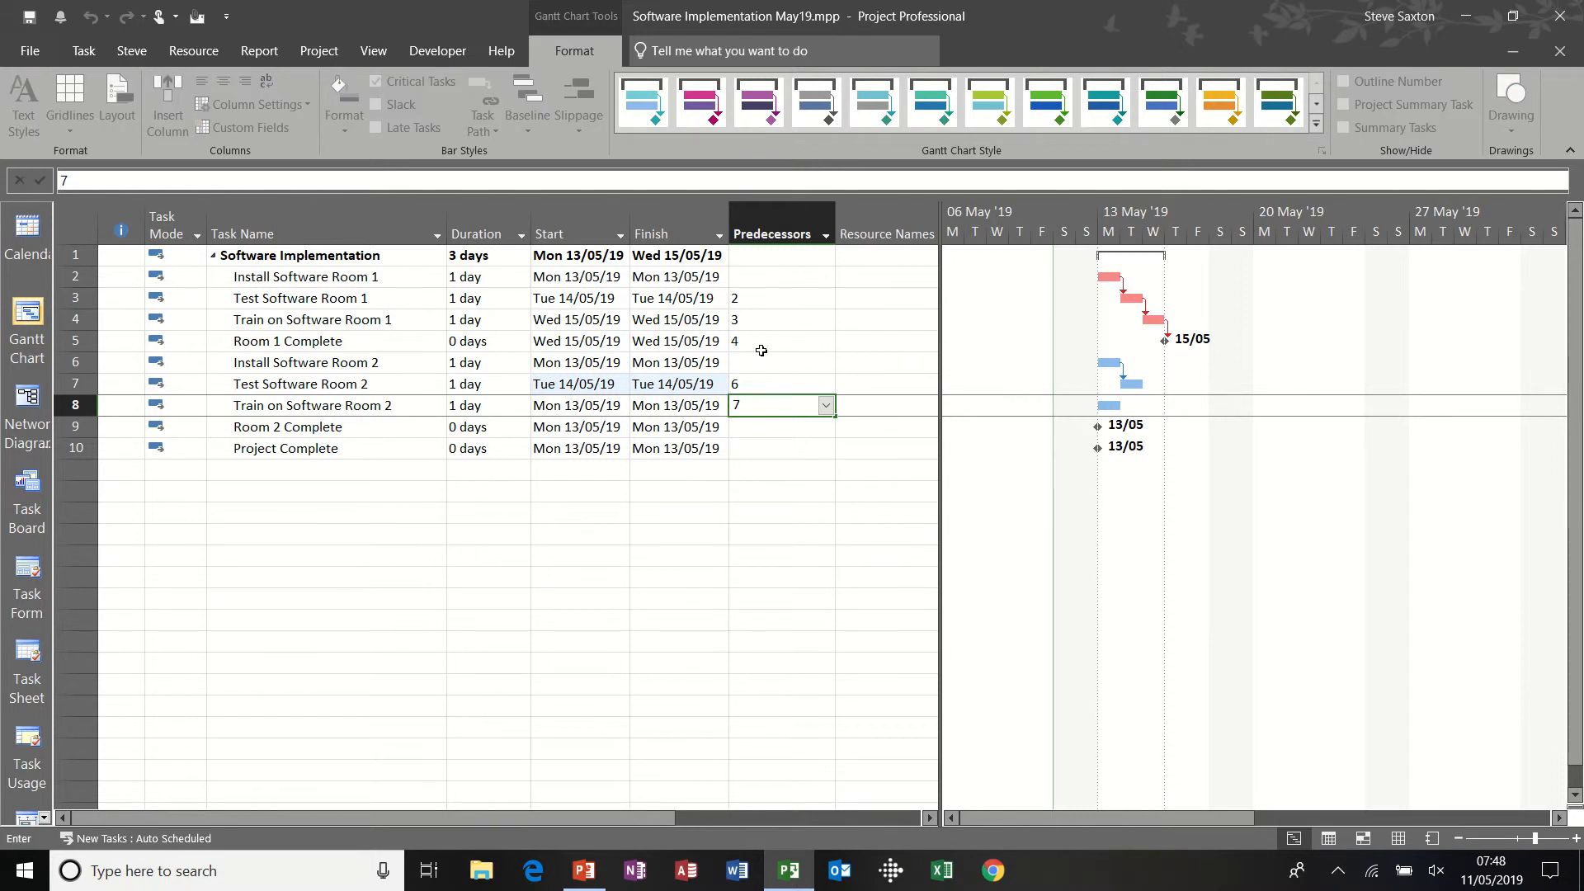
key(Return)
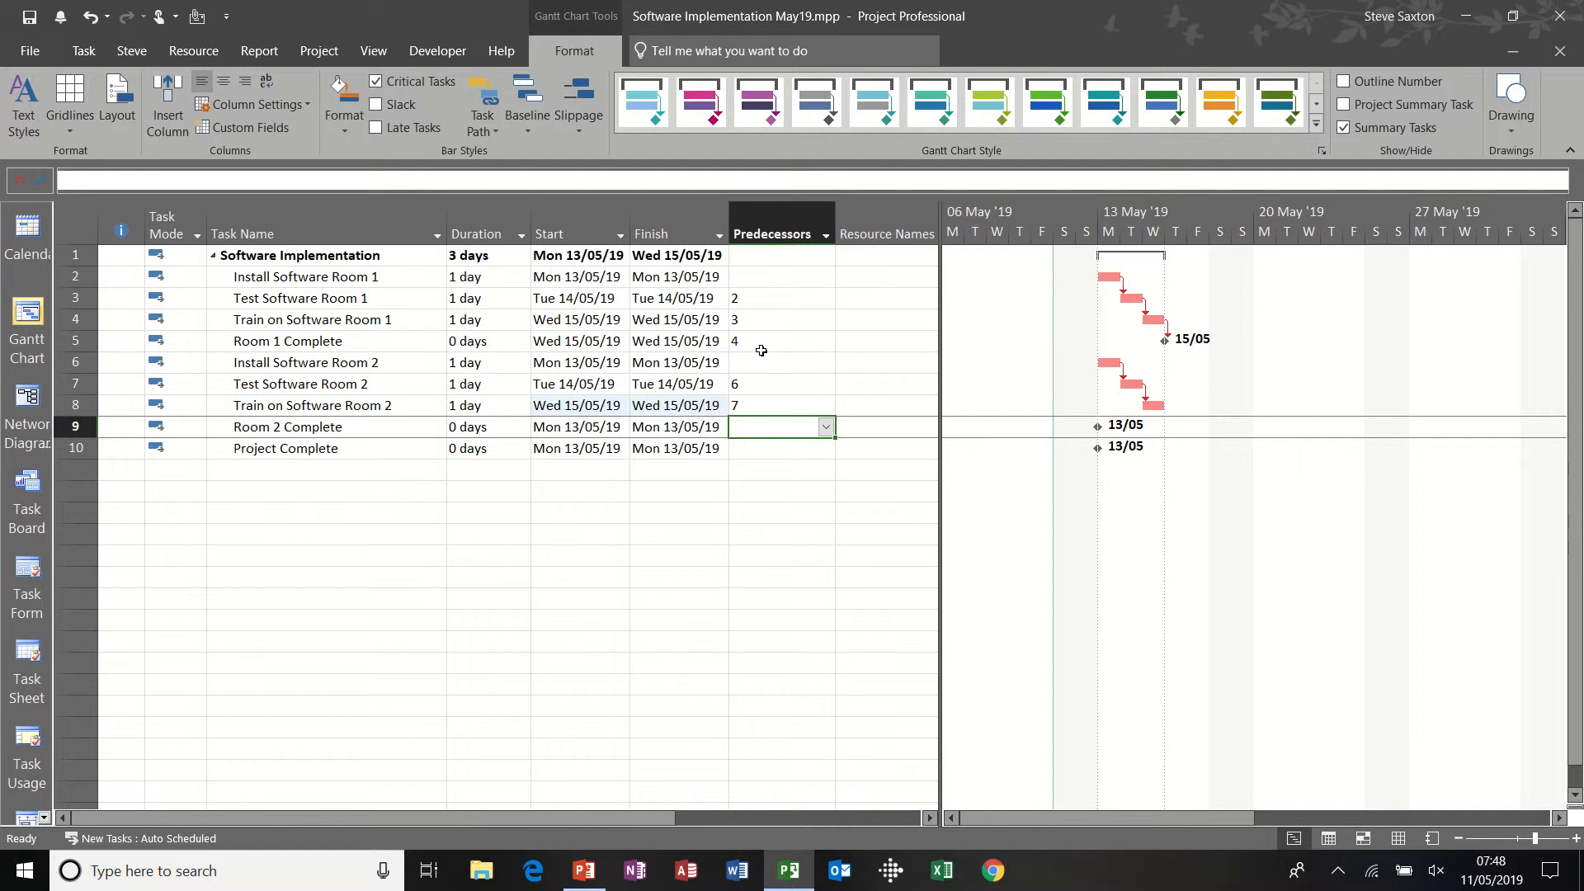
text(8)
key(Return)
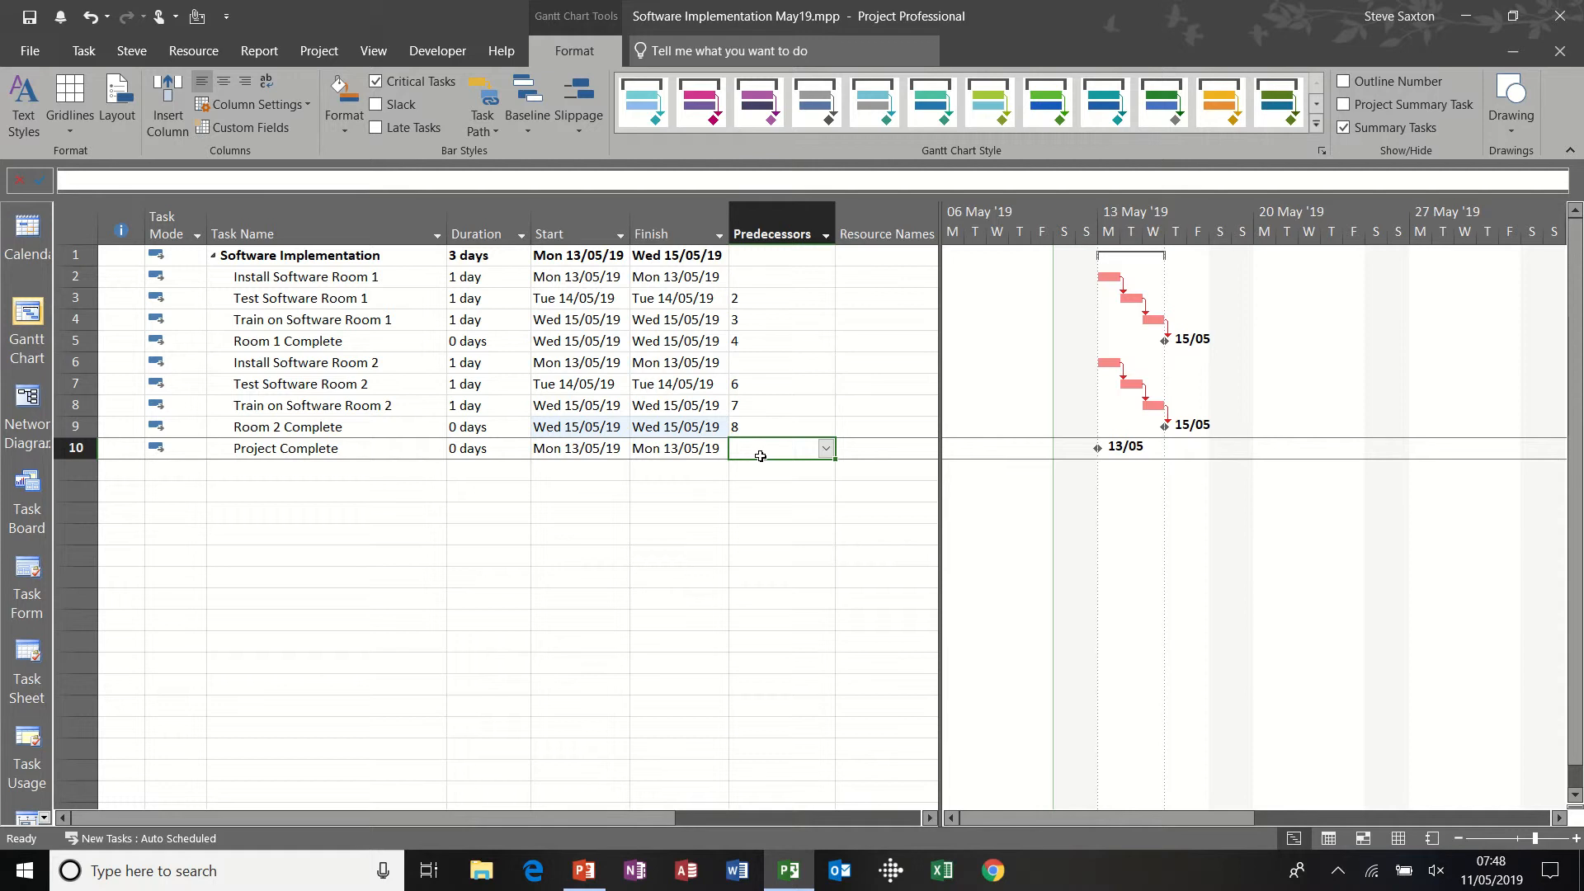
- Set the predecessors of the Project Complete milestone to 5,9
text(5)
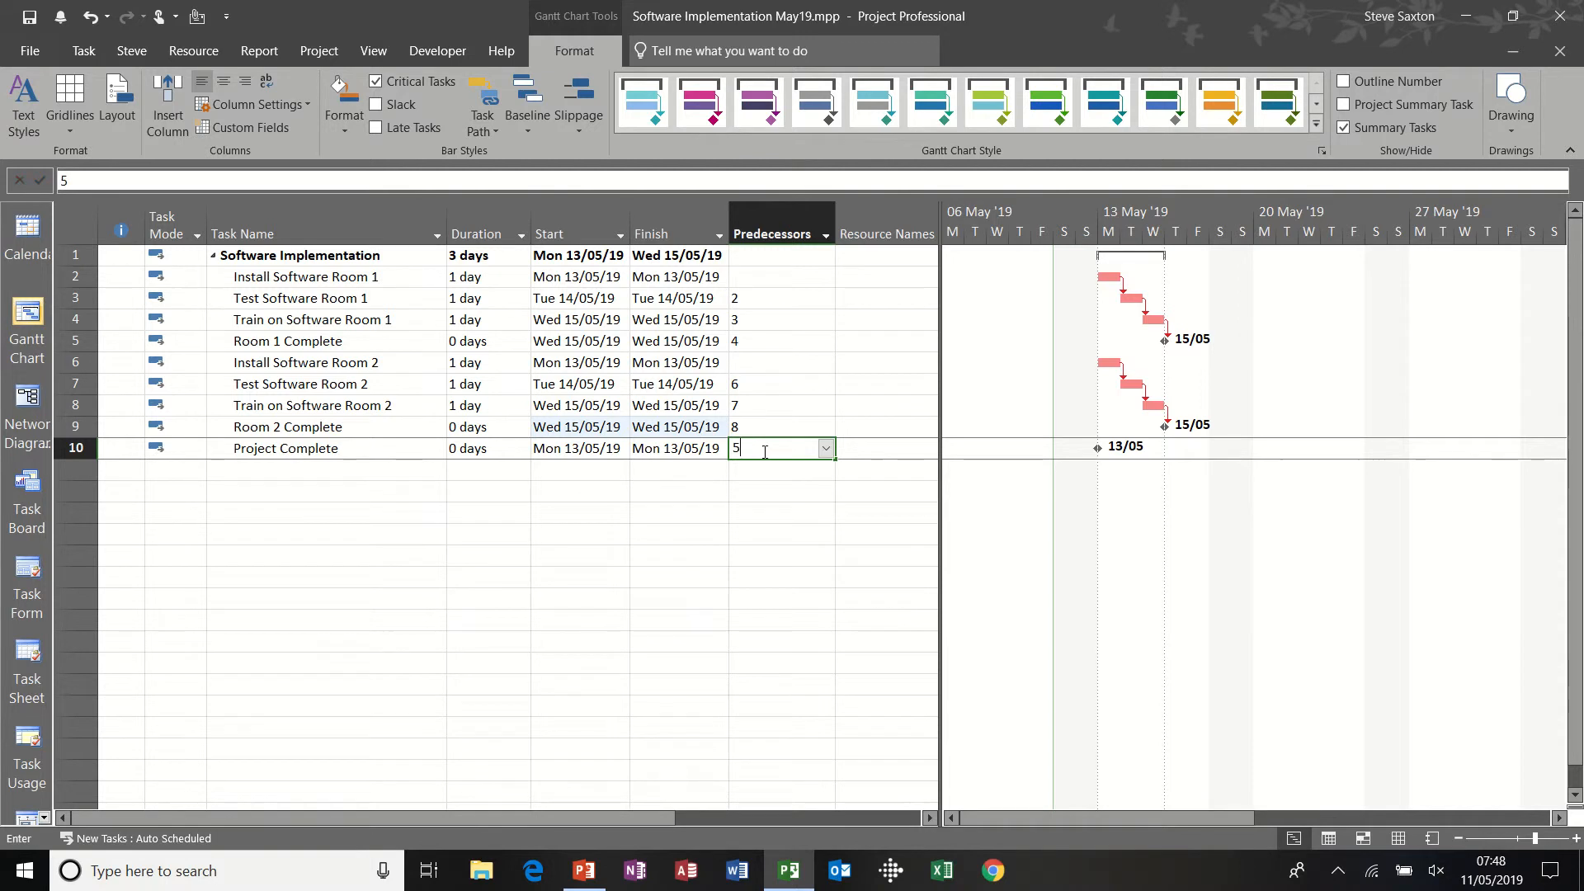
text(,9)
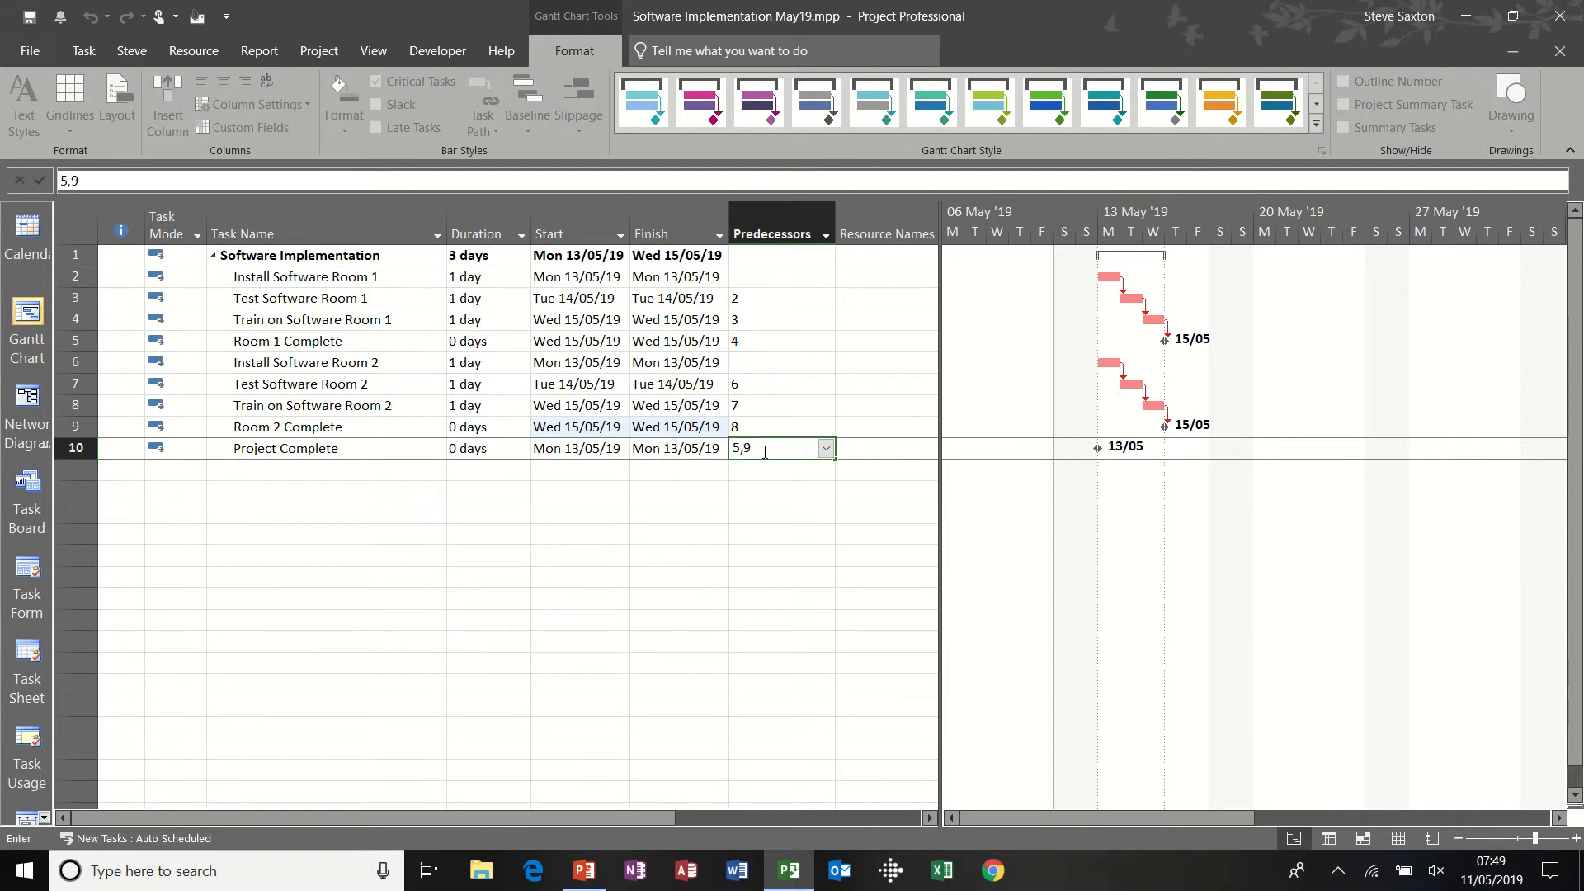
key(Return)
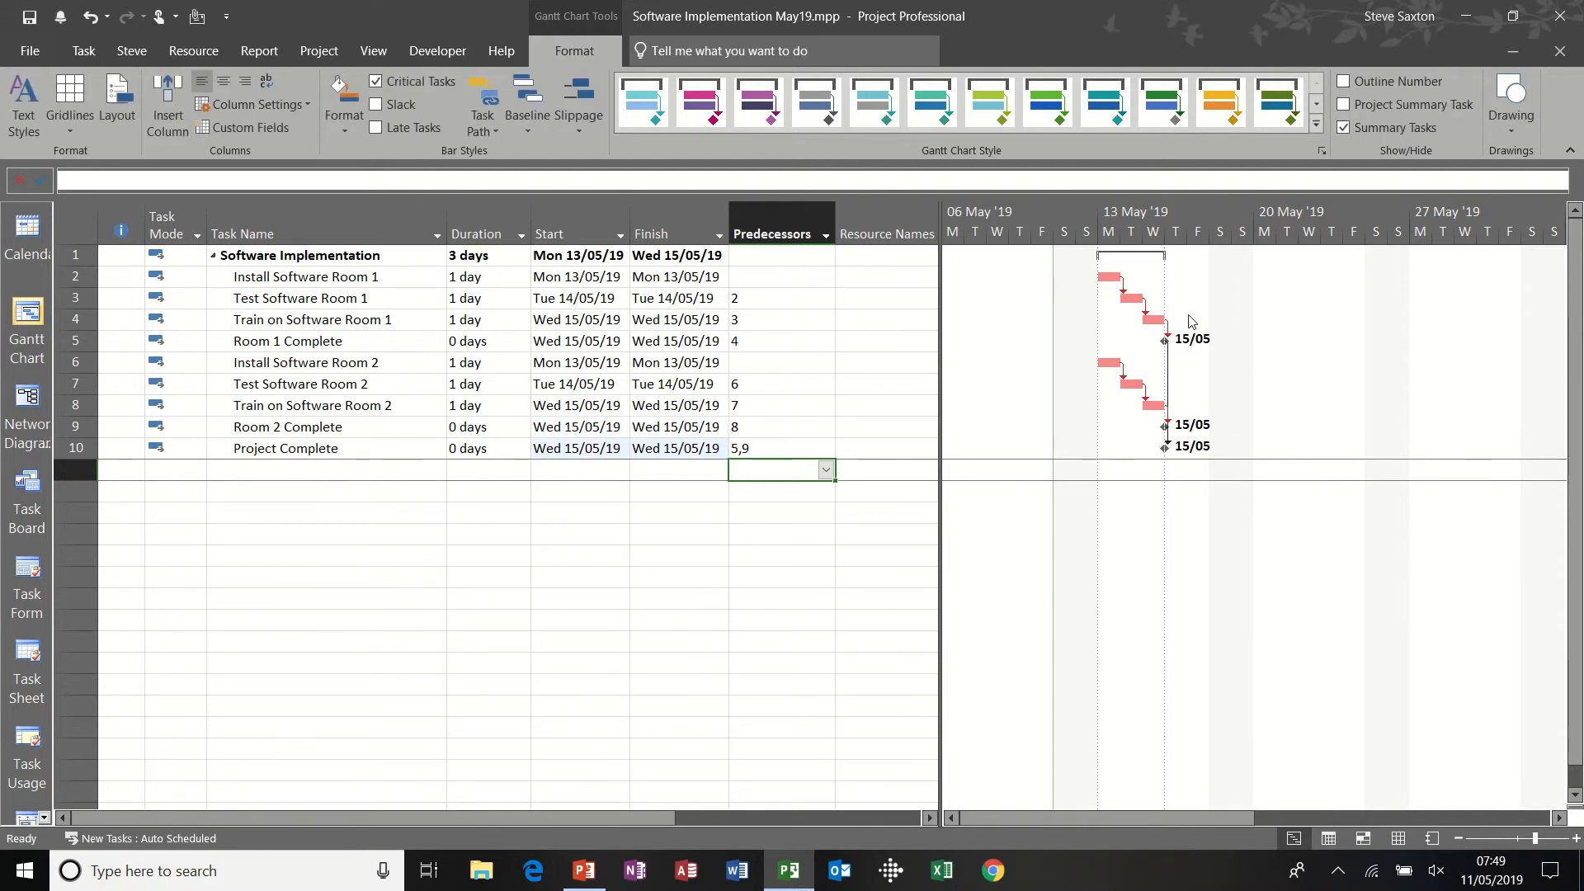
- Give Install Software Room 2 a start-to-start link to Install Software Room 1 by setting its predecessor to 2ss
click(755, 362)
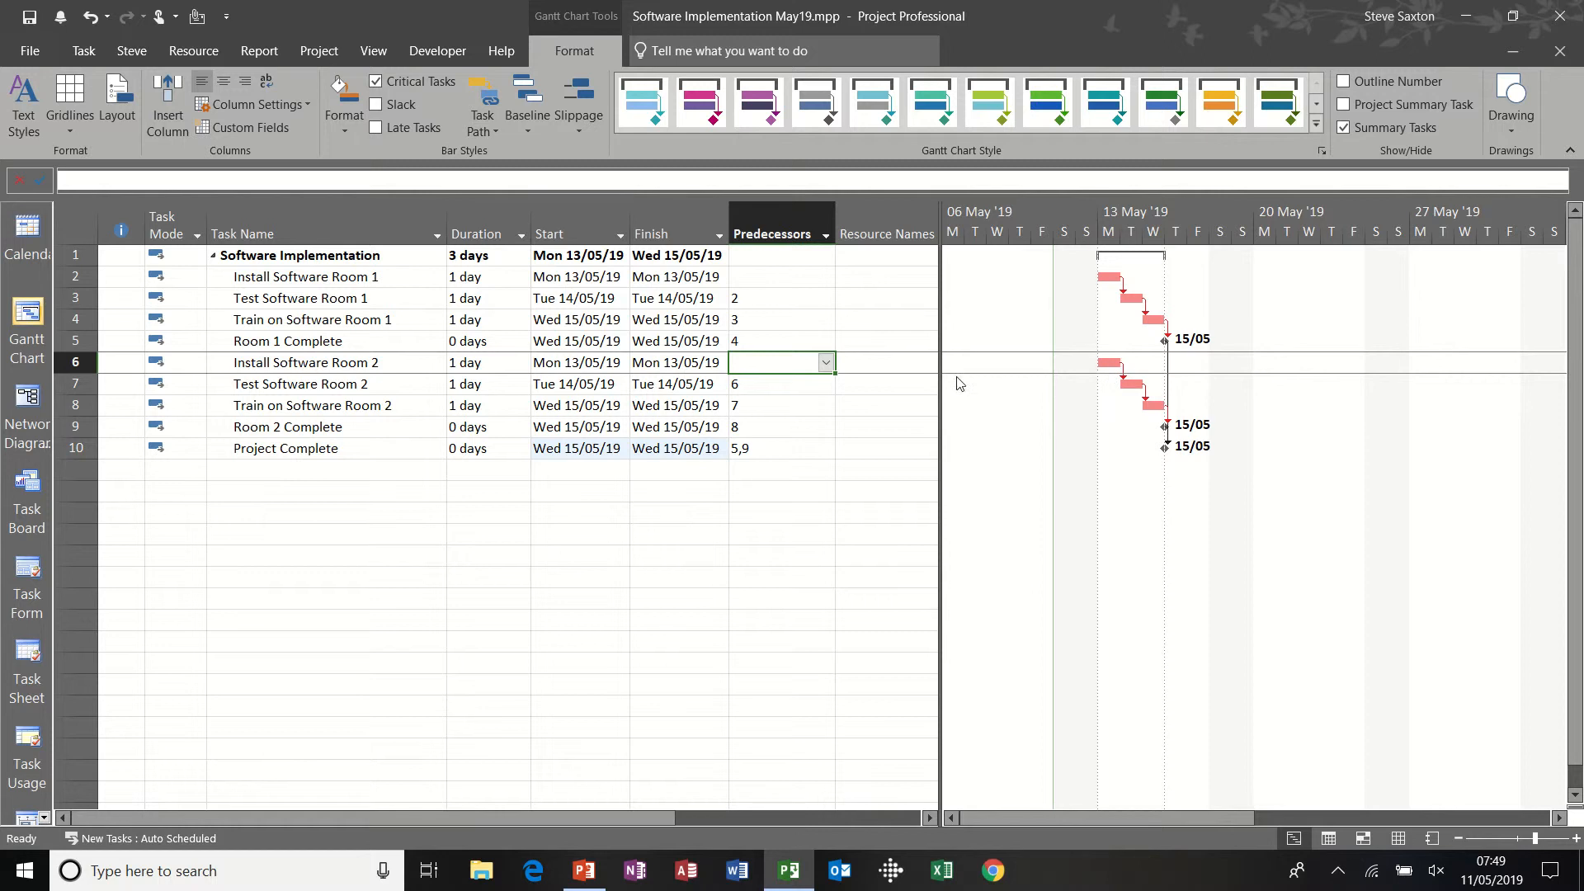
text(2ss)
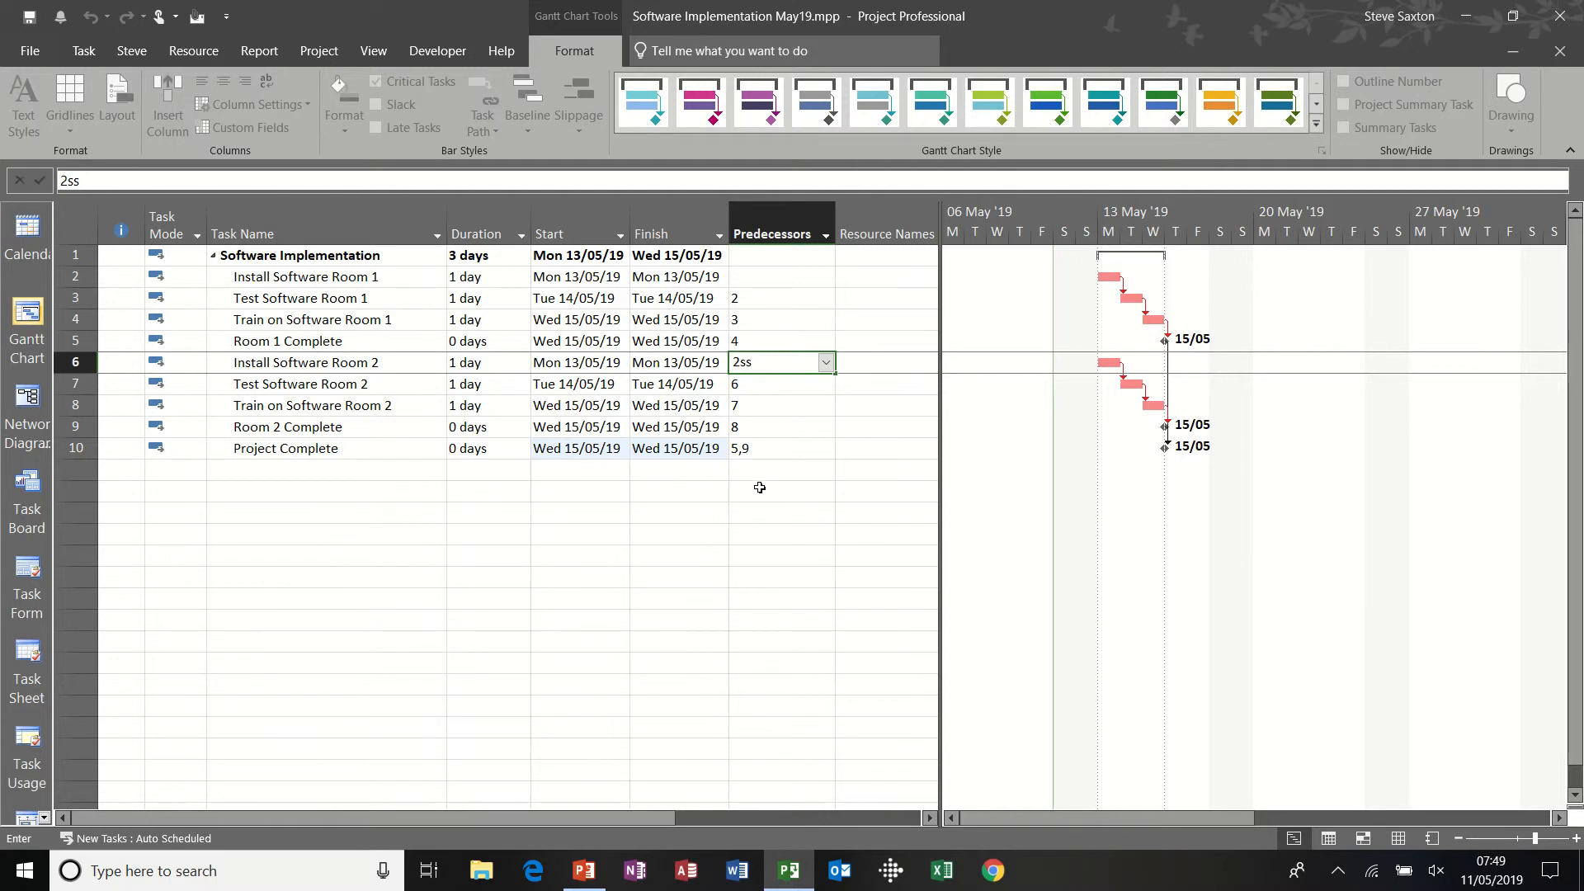
click(757, 488)
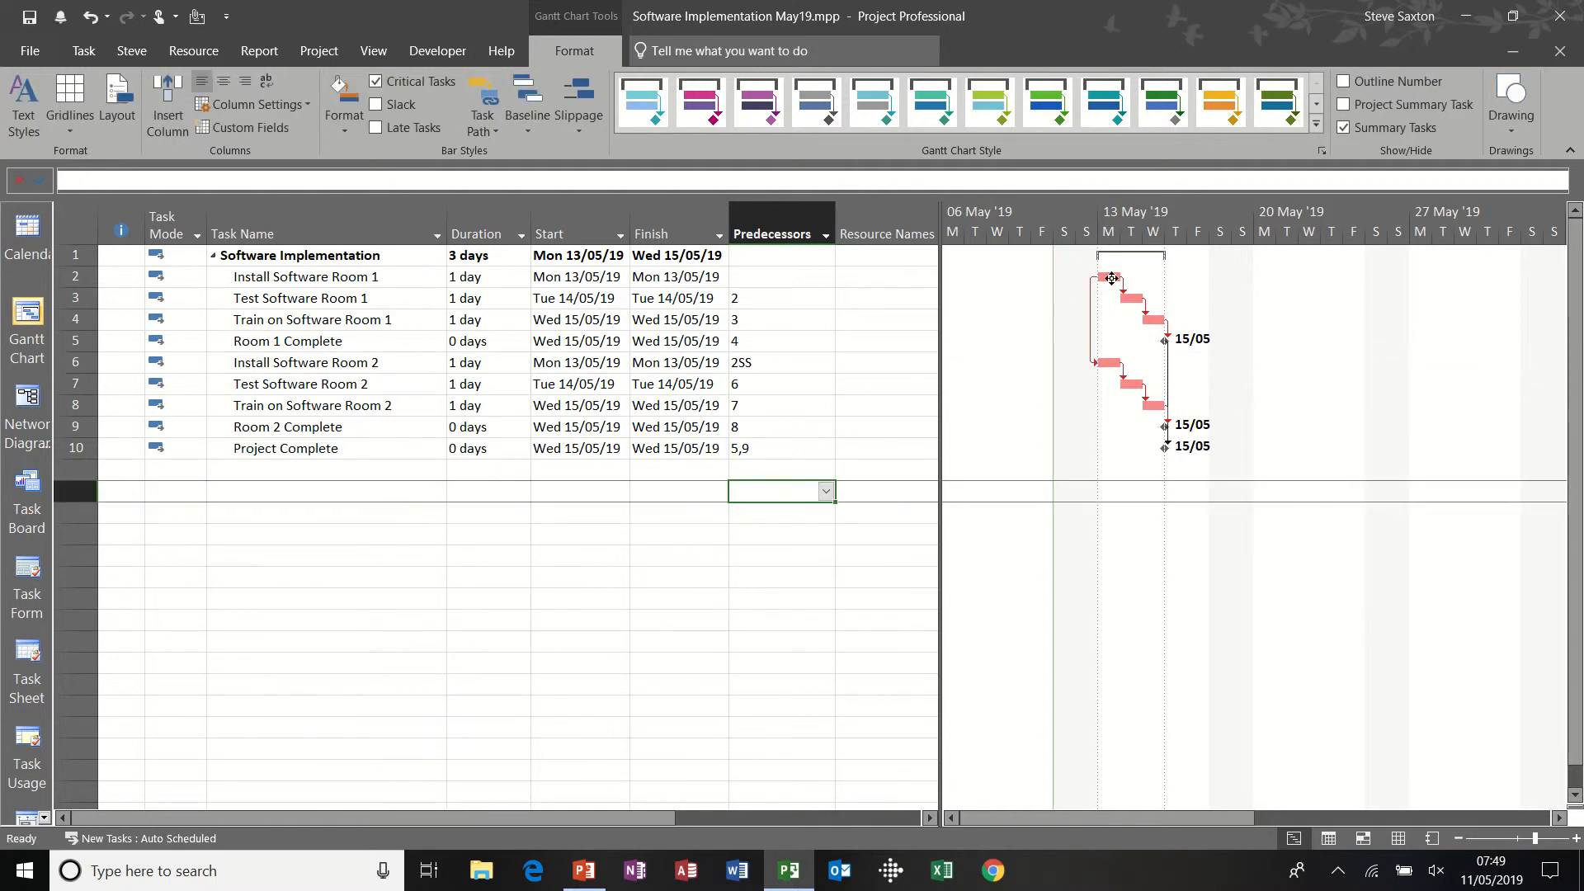
- Move the Install Software Room 1 bar one day forward to Tue 14/05/19 on the Gantt chart, and undo the move
mouse_move(1106, 275)
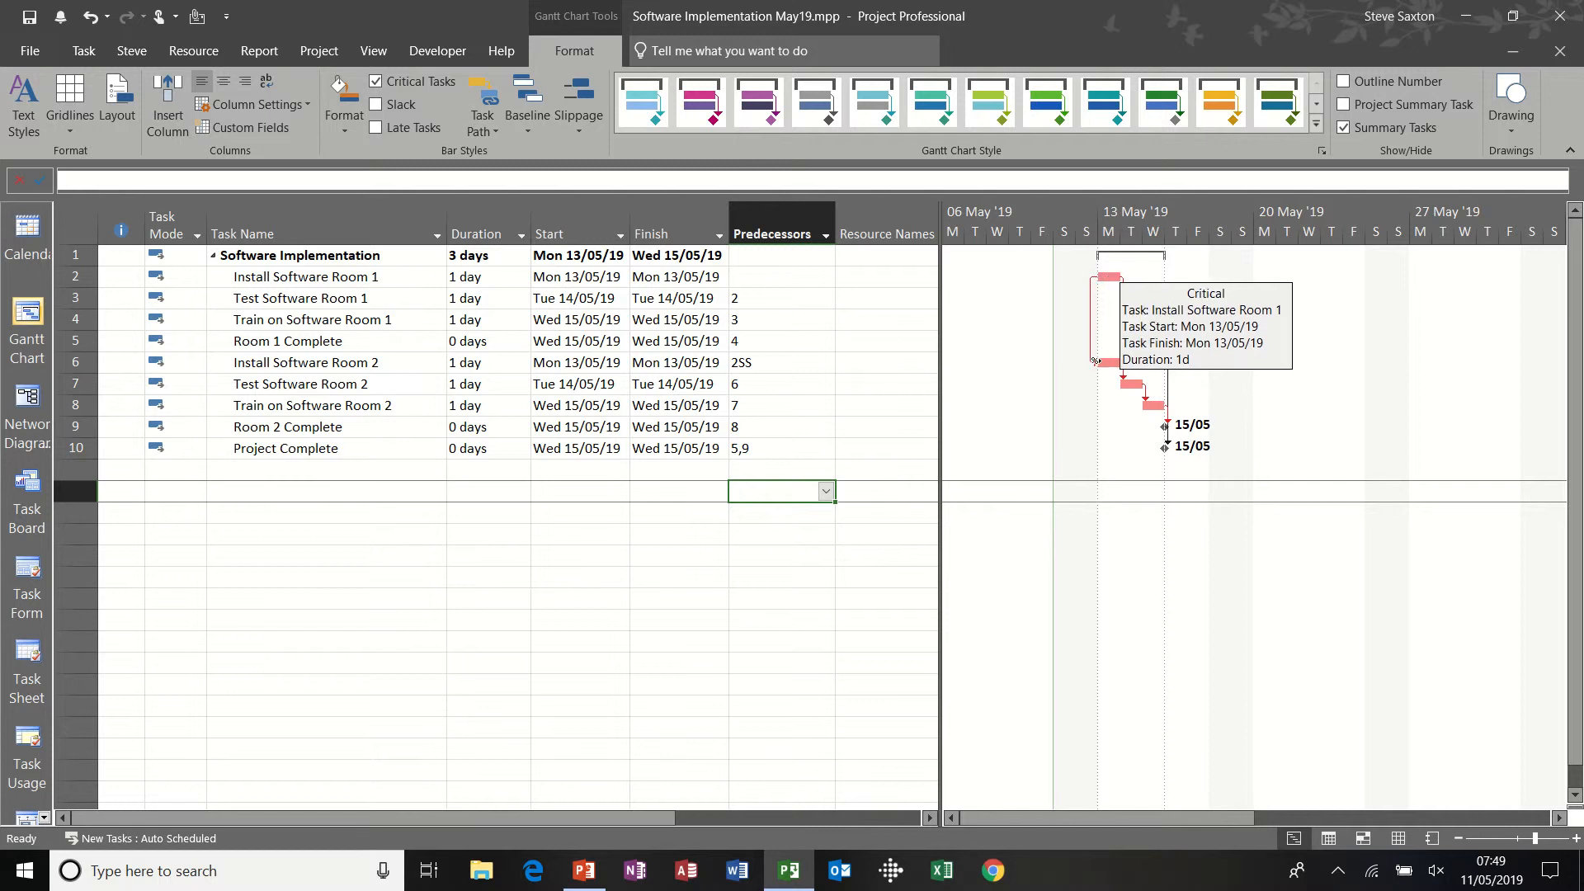
mouse_move(1100, 363)
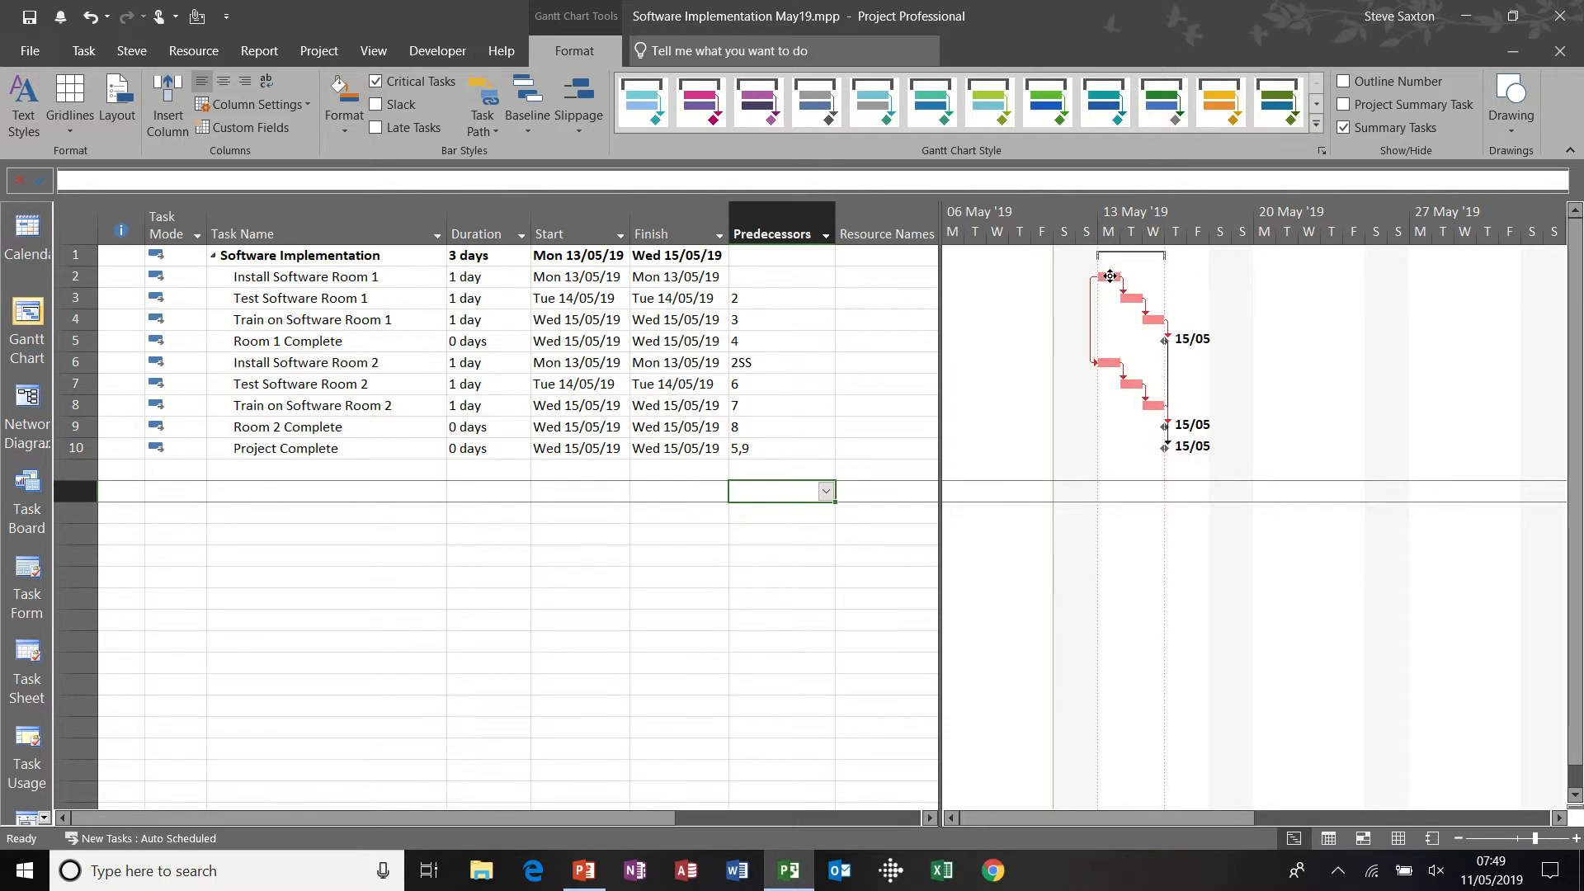
drag(1111, 277, 1137, 276)
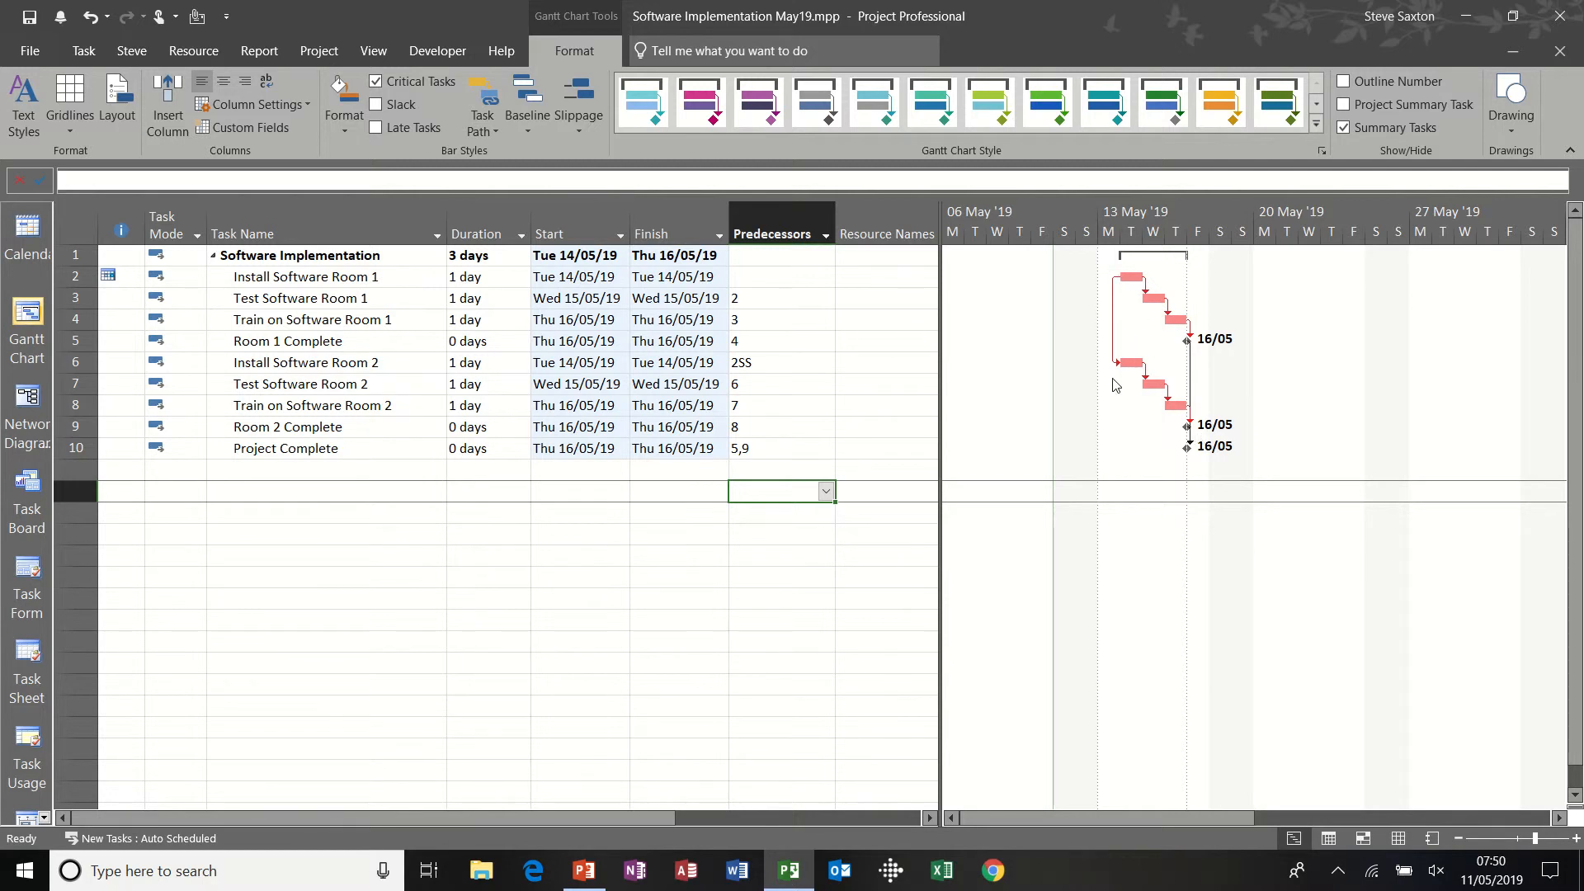
key(ctrl+z)
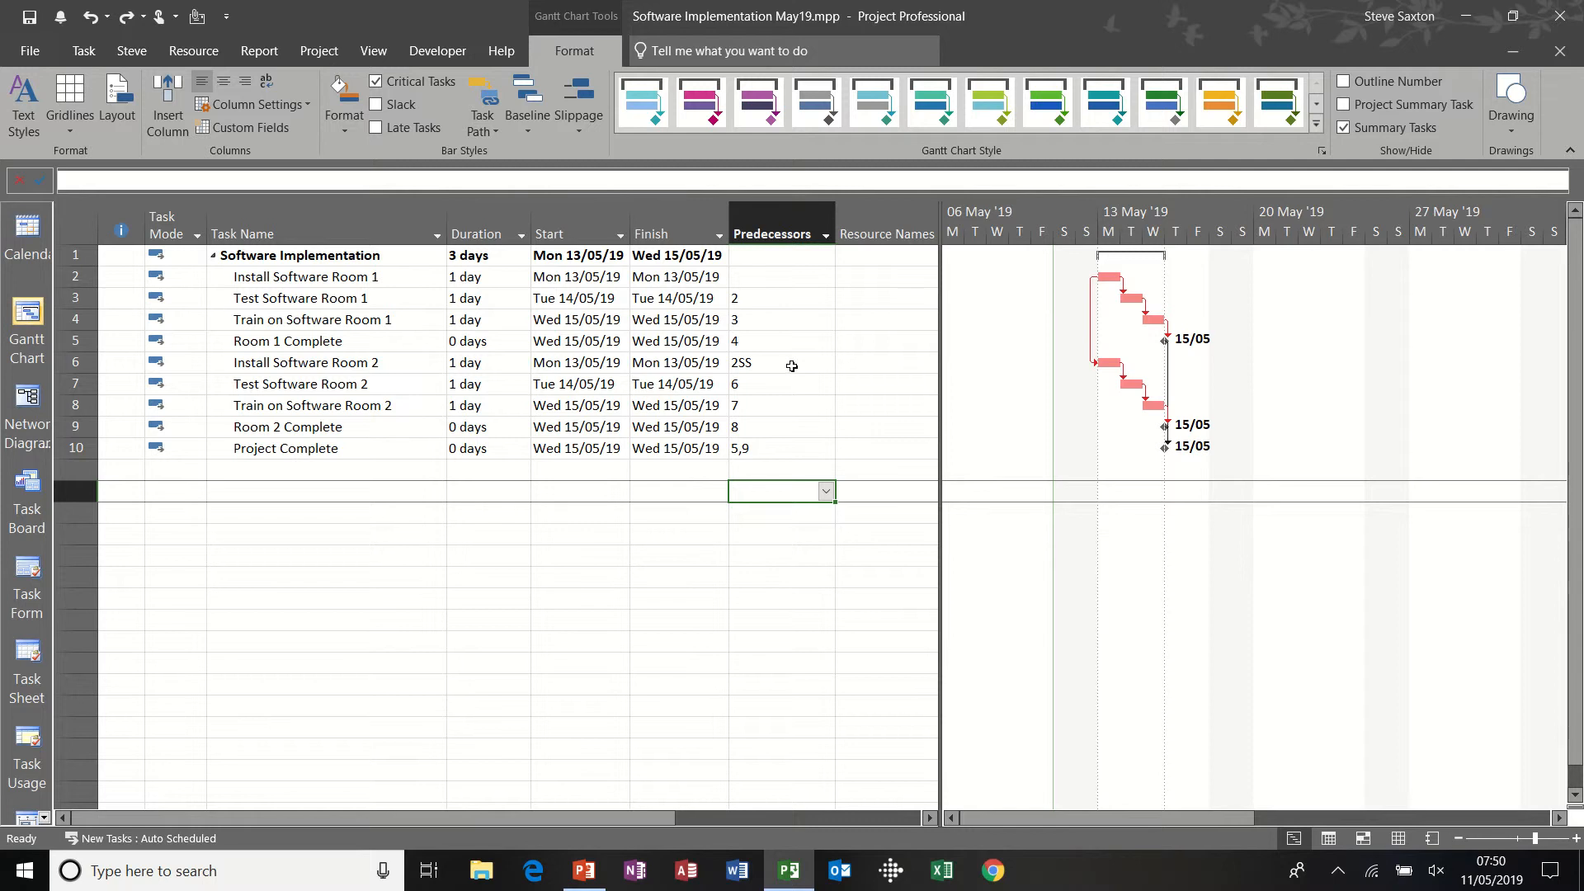
- Examine the available predecessor link types in the task information of Install Software Room 2, keeping Start-to-Start (SS)
double_click(791, 366)
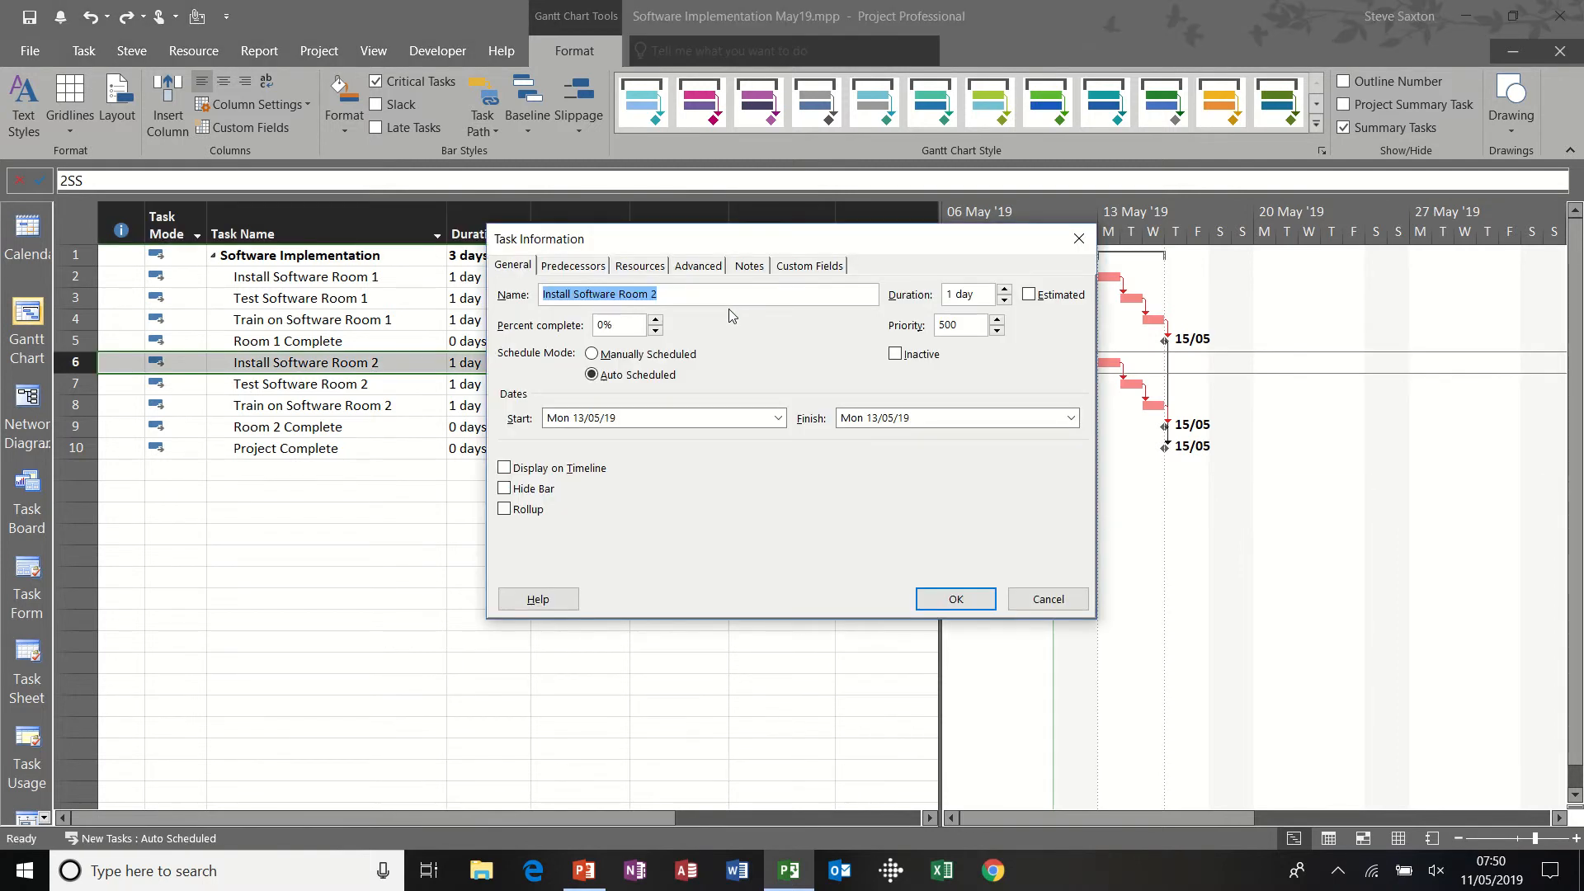
click(611, 273)
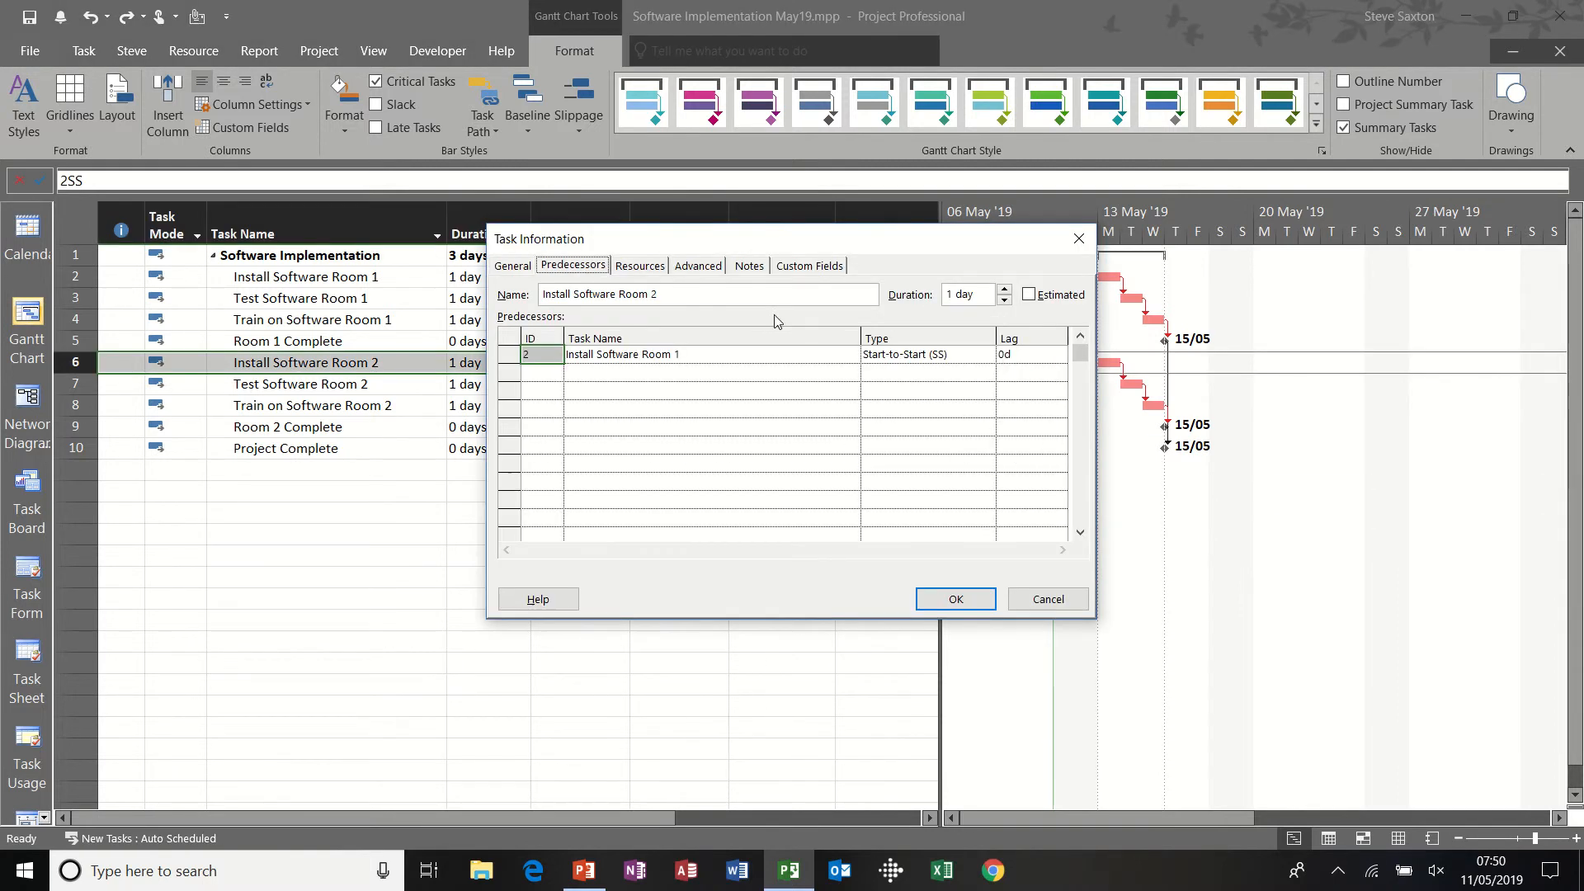
click(917, 354)
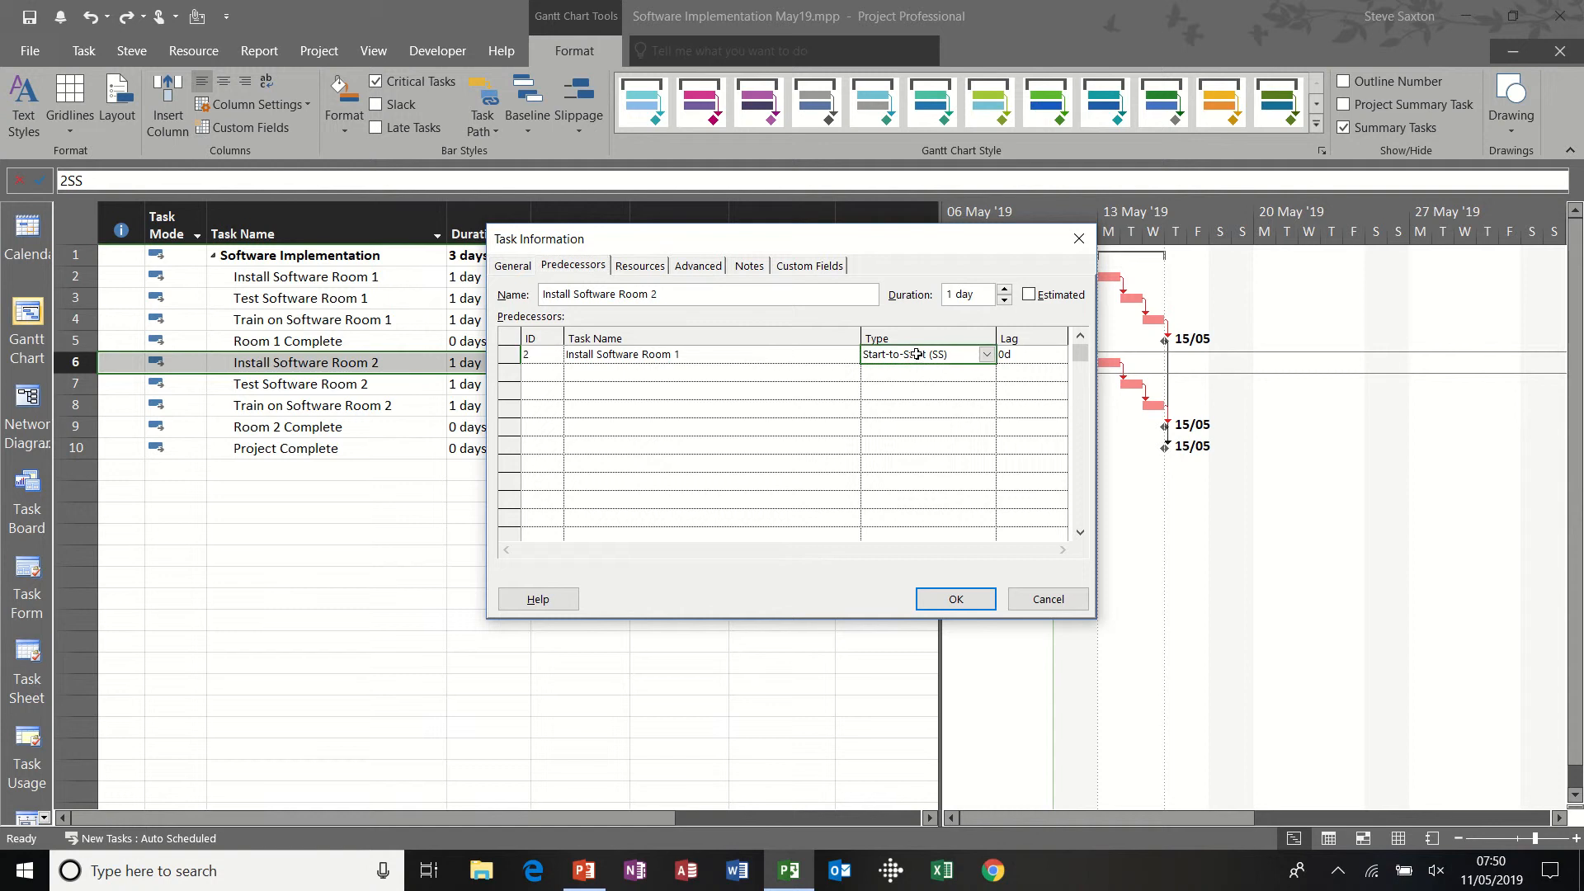
drag(850, 247, 737, 423)
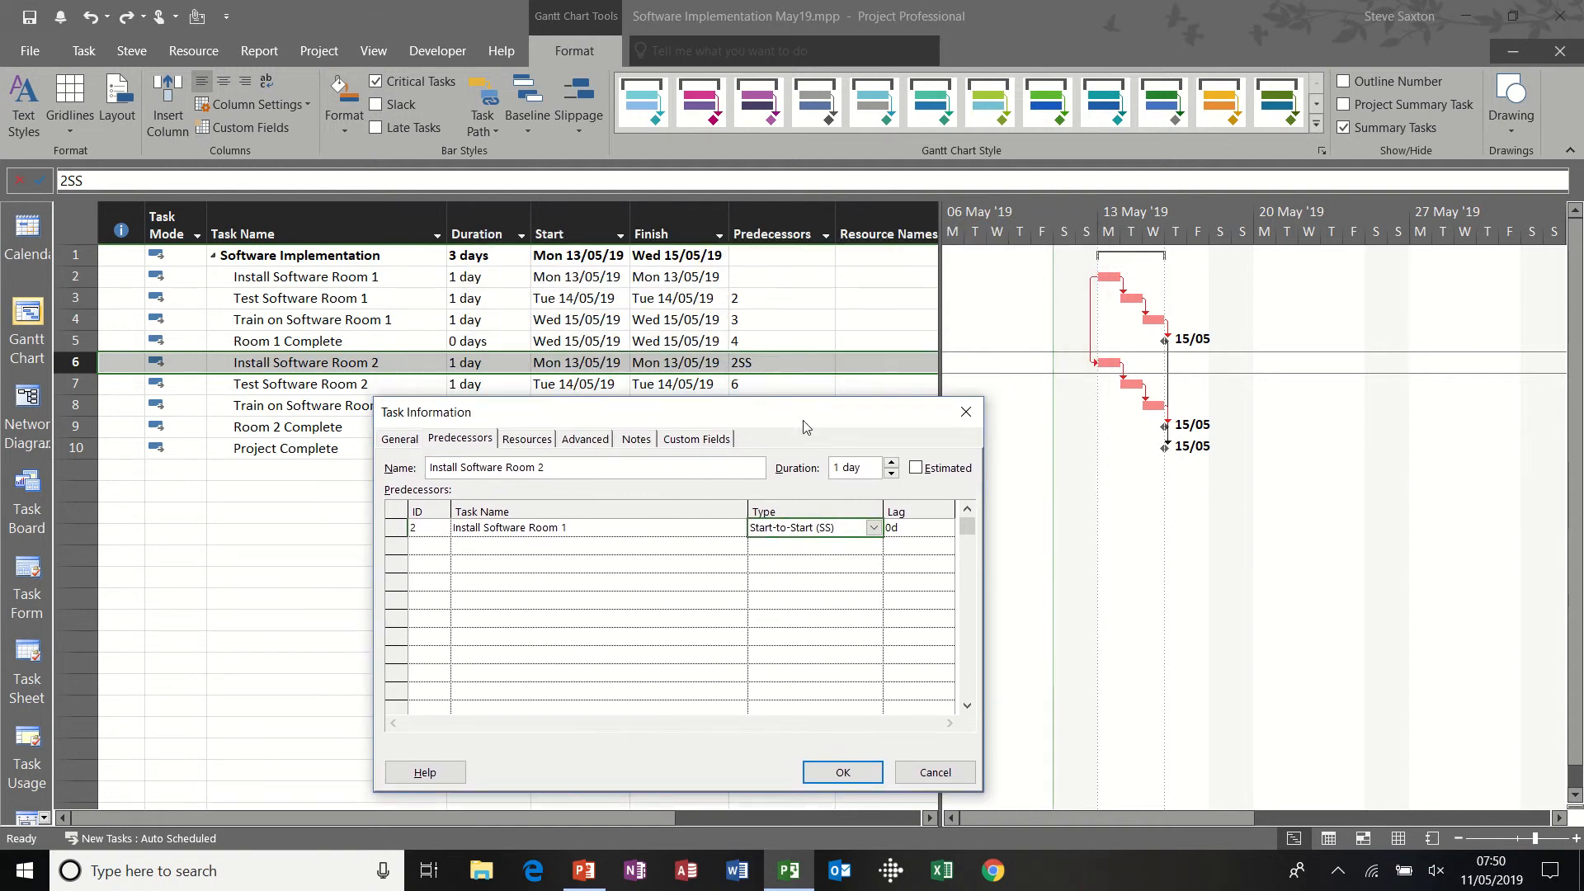
click(873, 528)
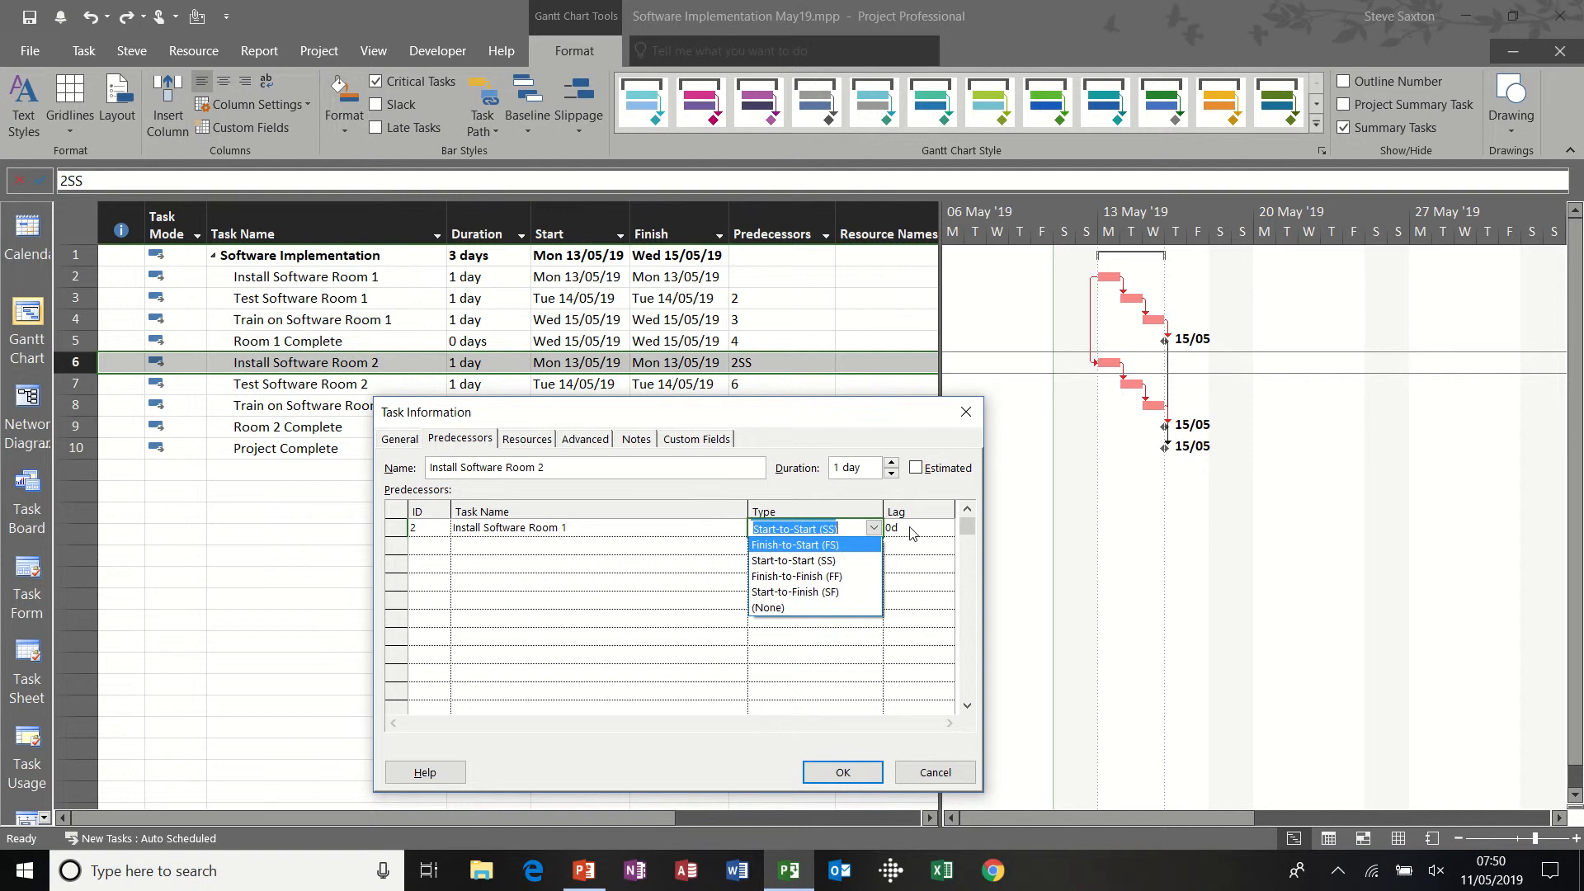
click(841, 558)
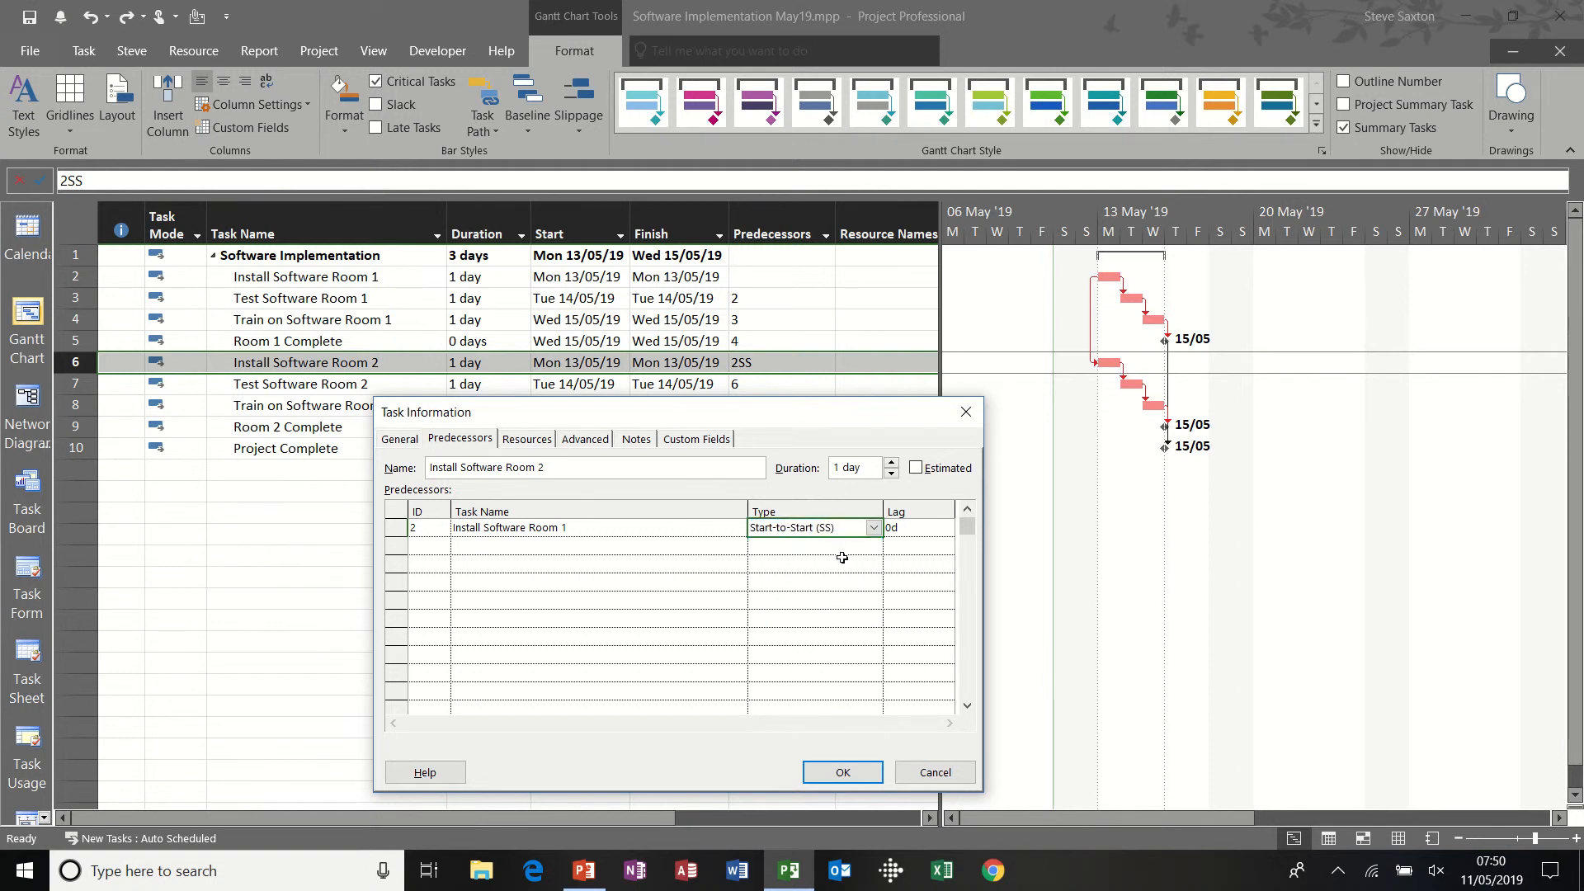
click(840, 775)
- Add two tasks named Task A and Task B, leaving one blank row below Project Complete
click(344, 494)
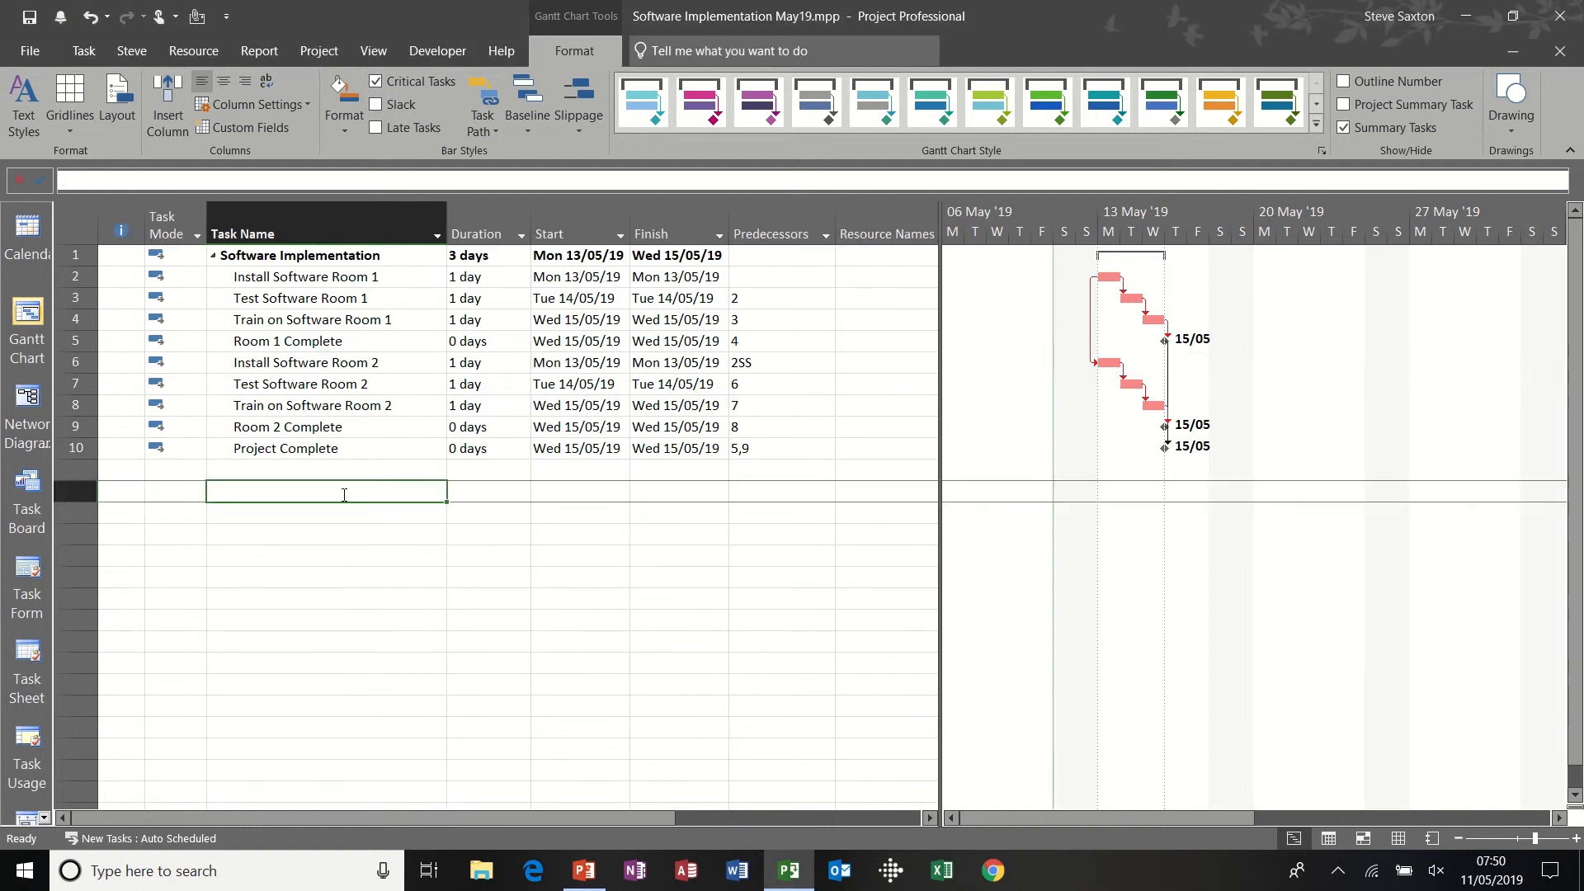
text(Task )
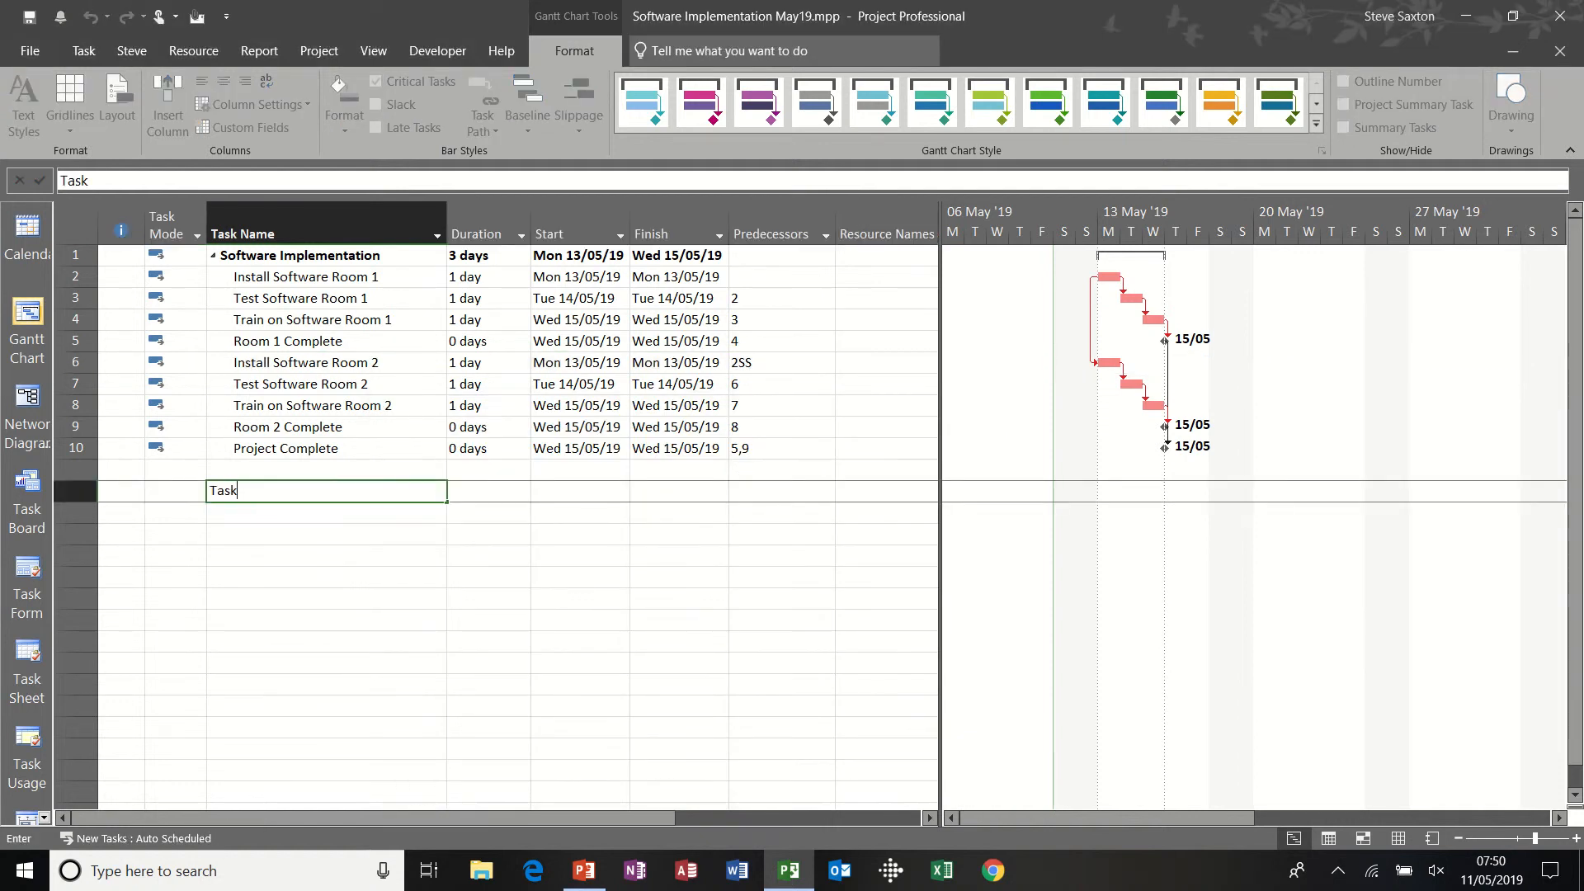
text(A)
key(Return)
text(T)
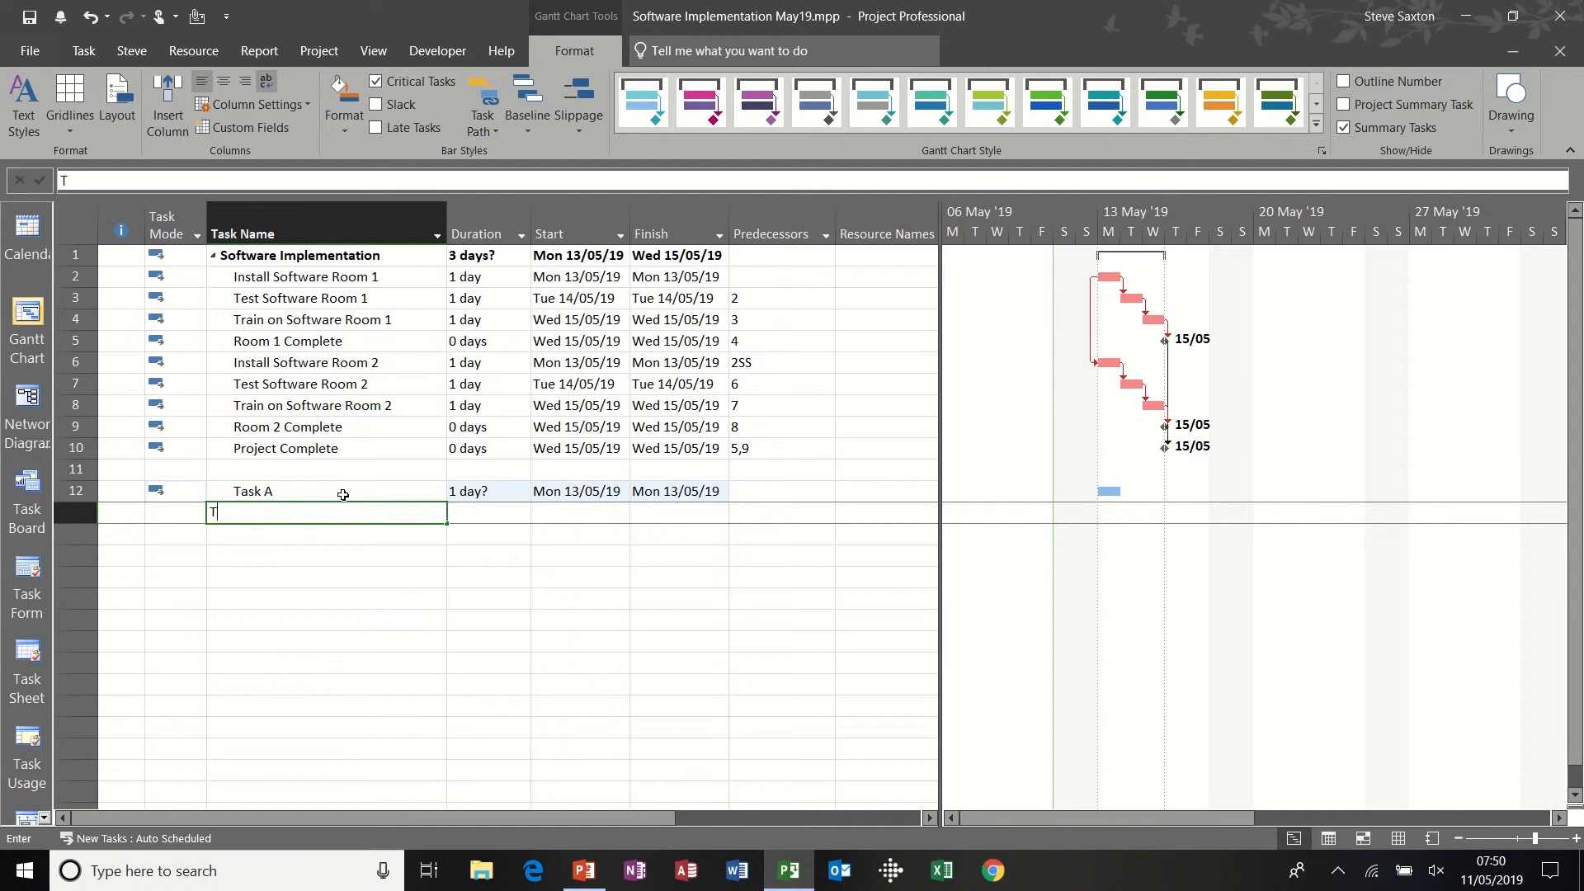
text(ask B)
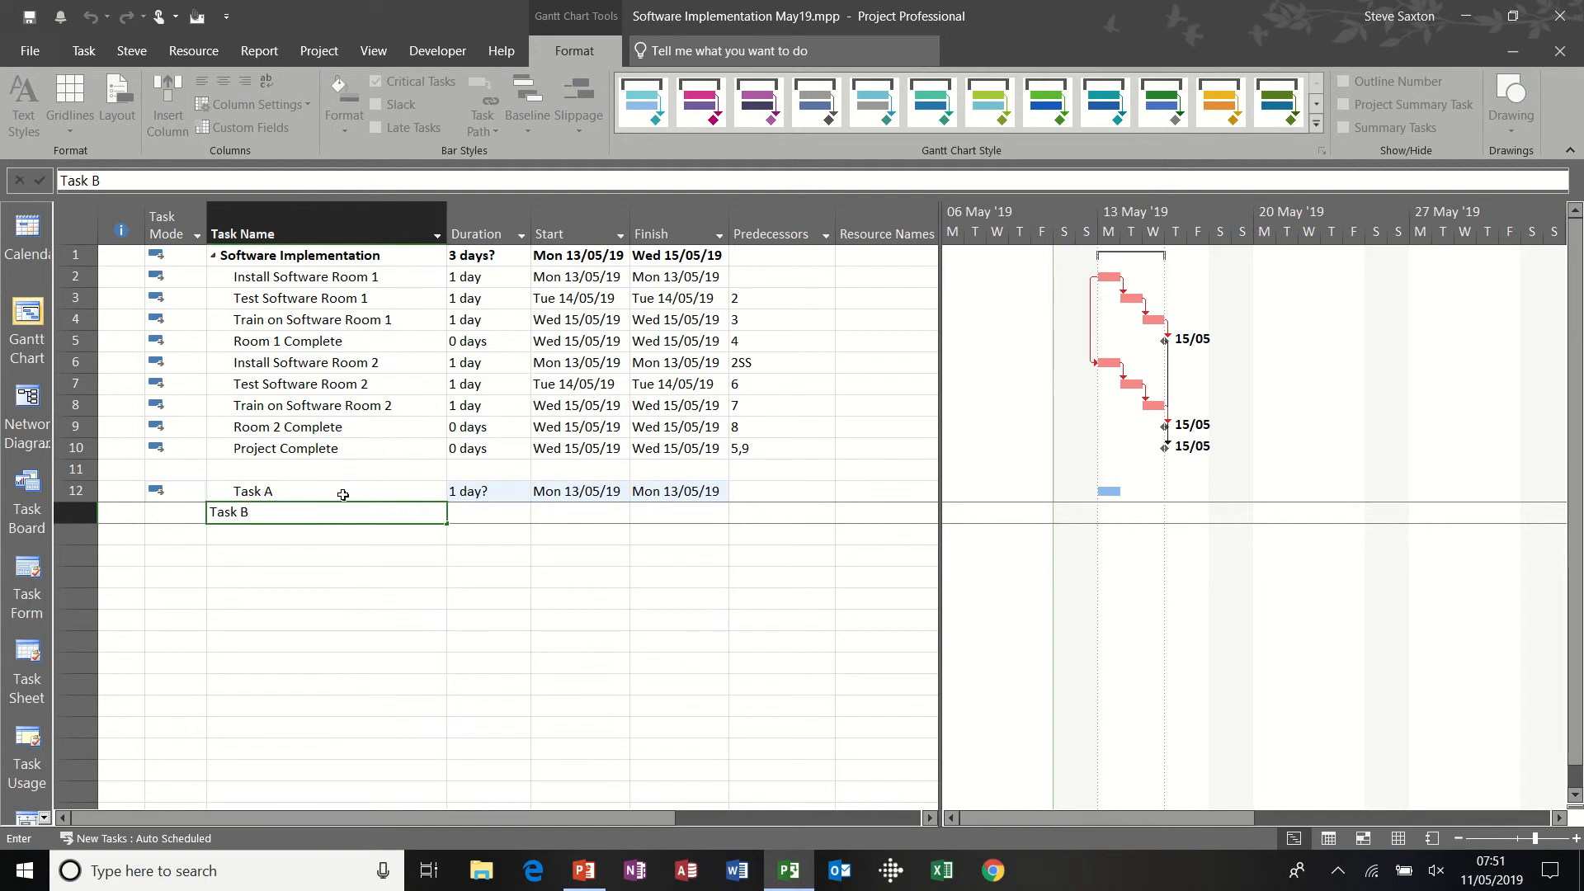
key(Return)
key(Return)
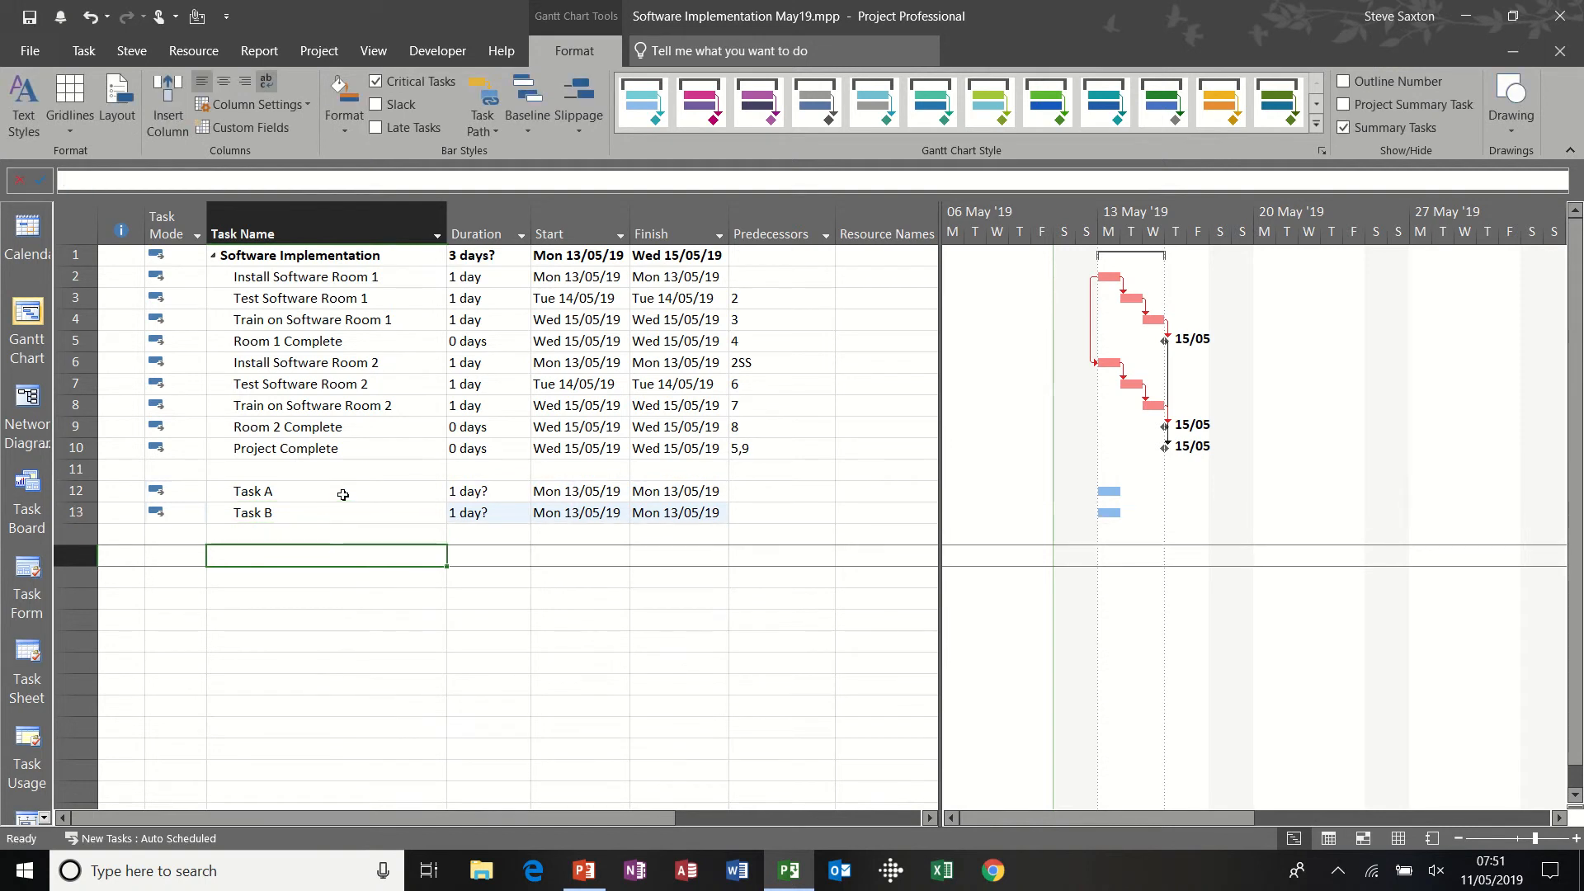
- Add two tasks named Task C and Task D, leaving one blank row below Task B
text(Task C)
key(Return)
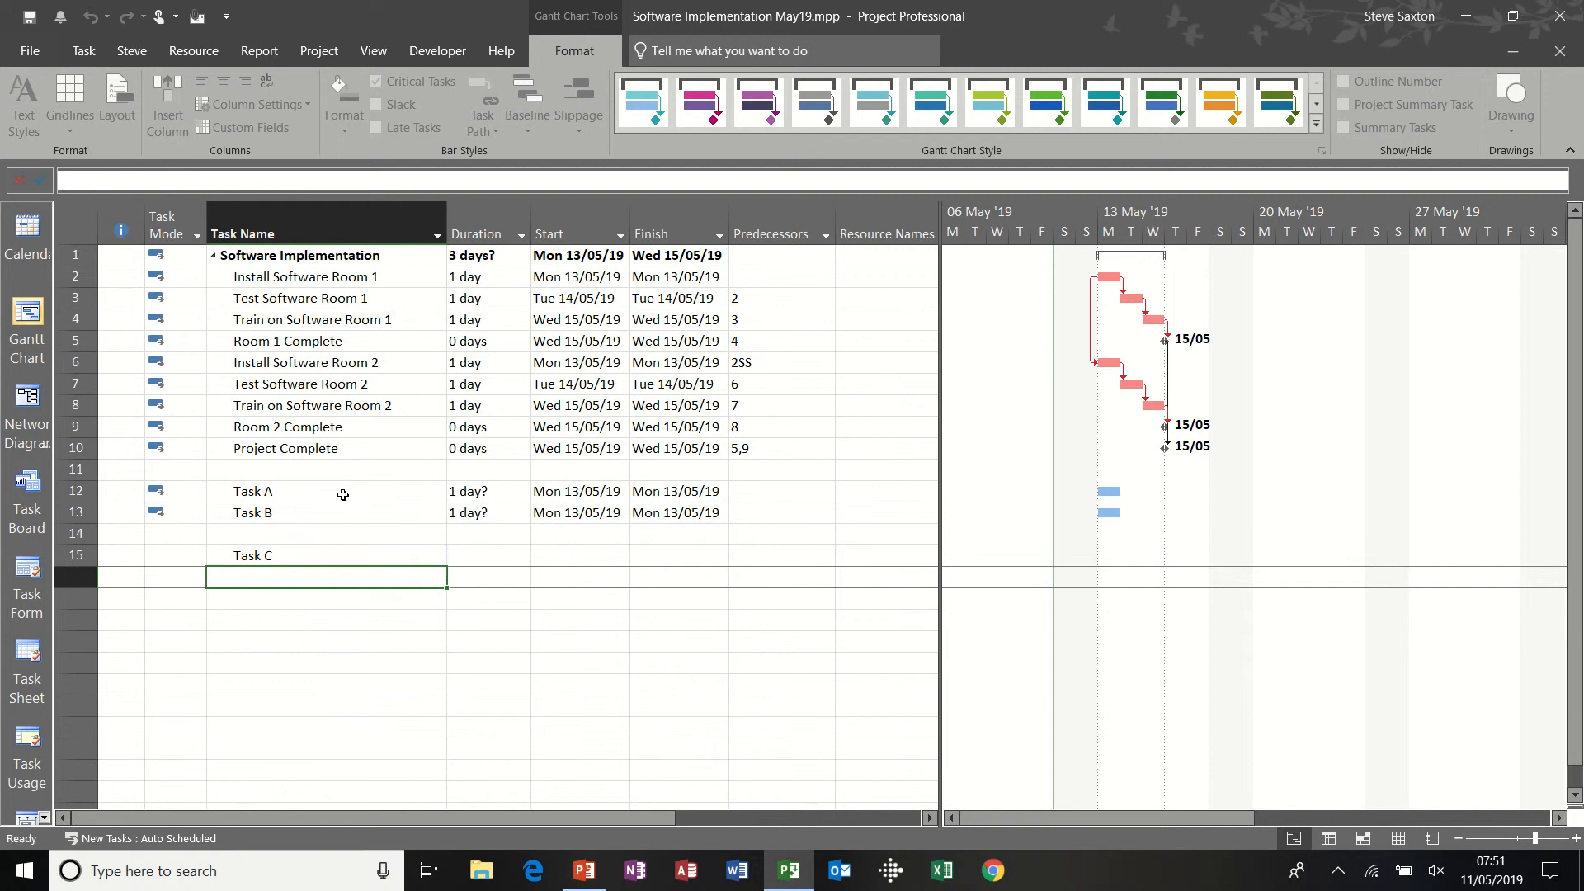
text(Task)
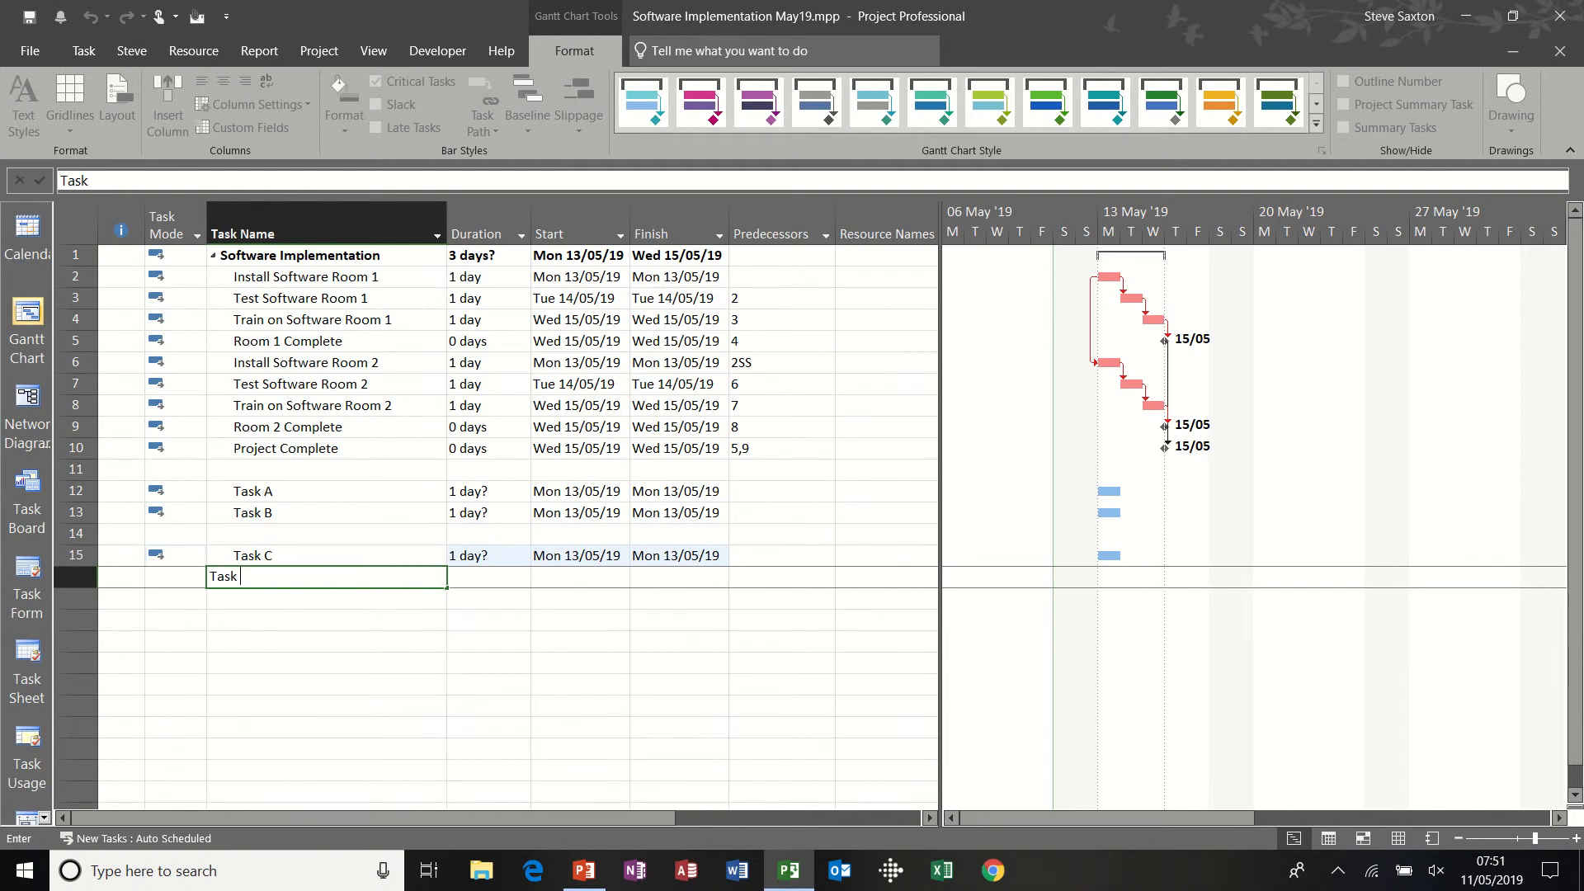
text( D)
- Set the durations of Task A, Task B, Task C and Task D to 1 day each
click(490, 491)
text(1)
key(Return)
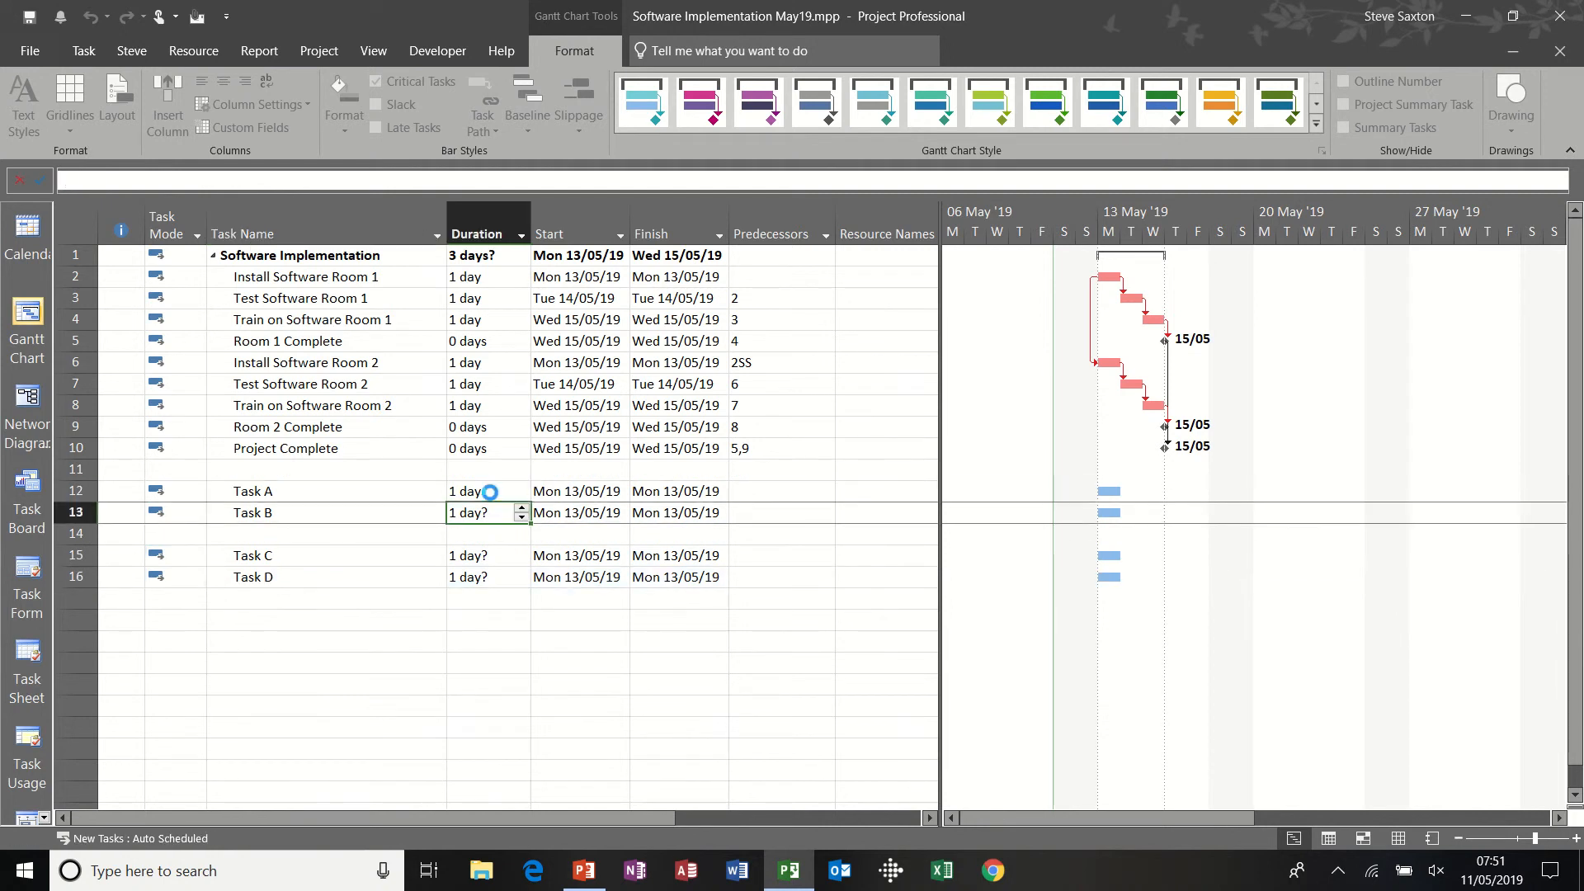
text(1)
key(Return)
key(Return)
text(1)
key(Return)
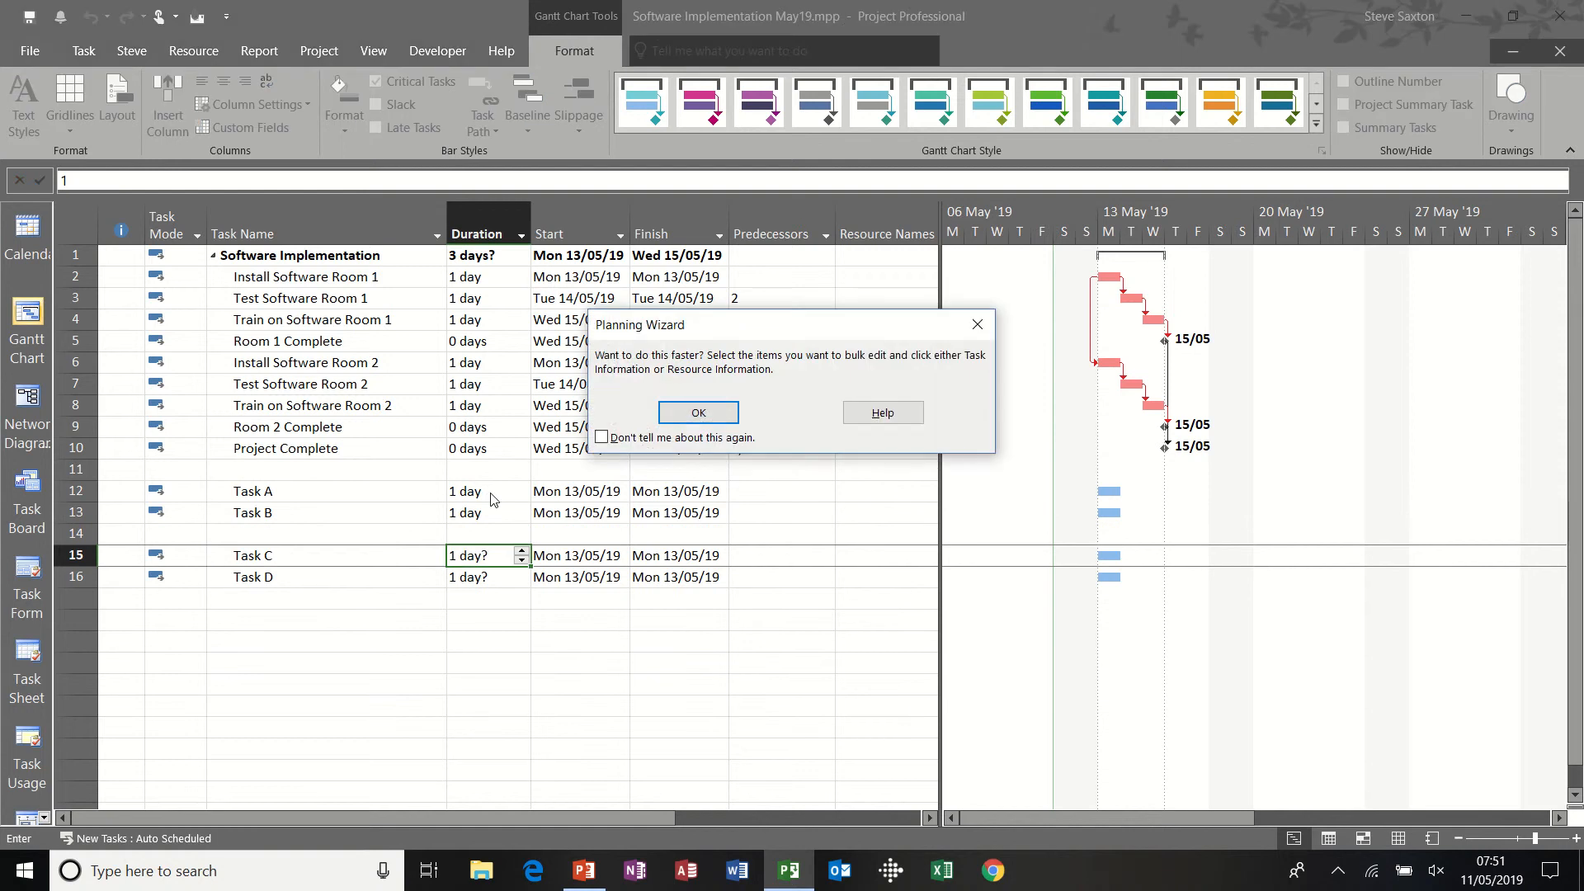
key(Return)
text(1)
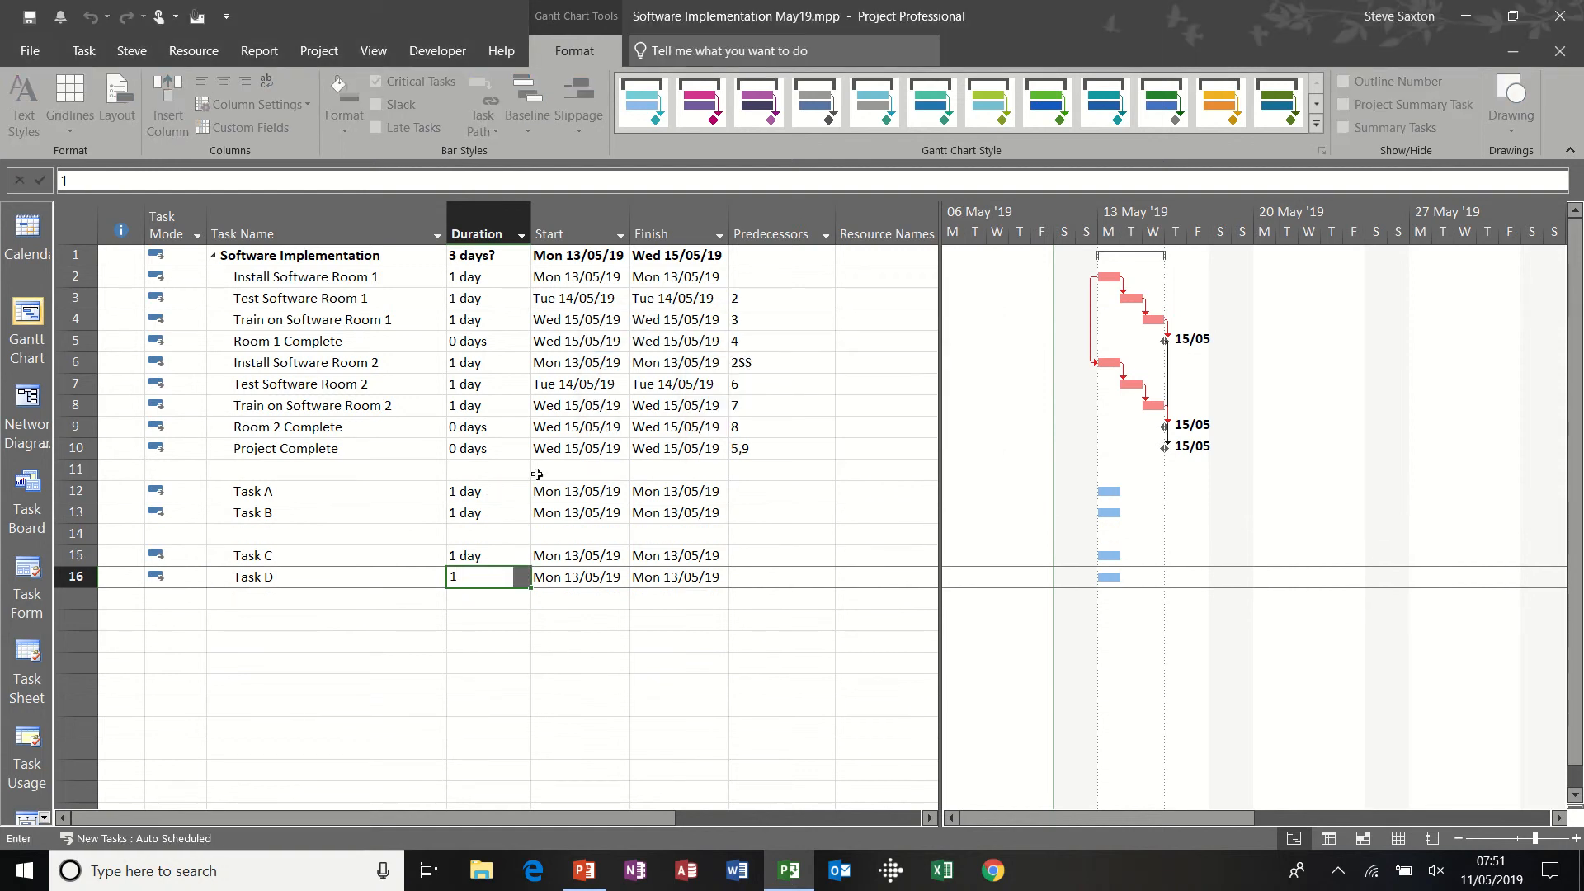
- Give Task B a finish-to-finish link to Task A by setting its predecessor to 12ff
click(773, 512)
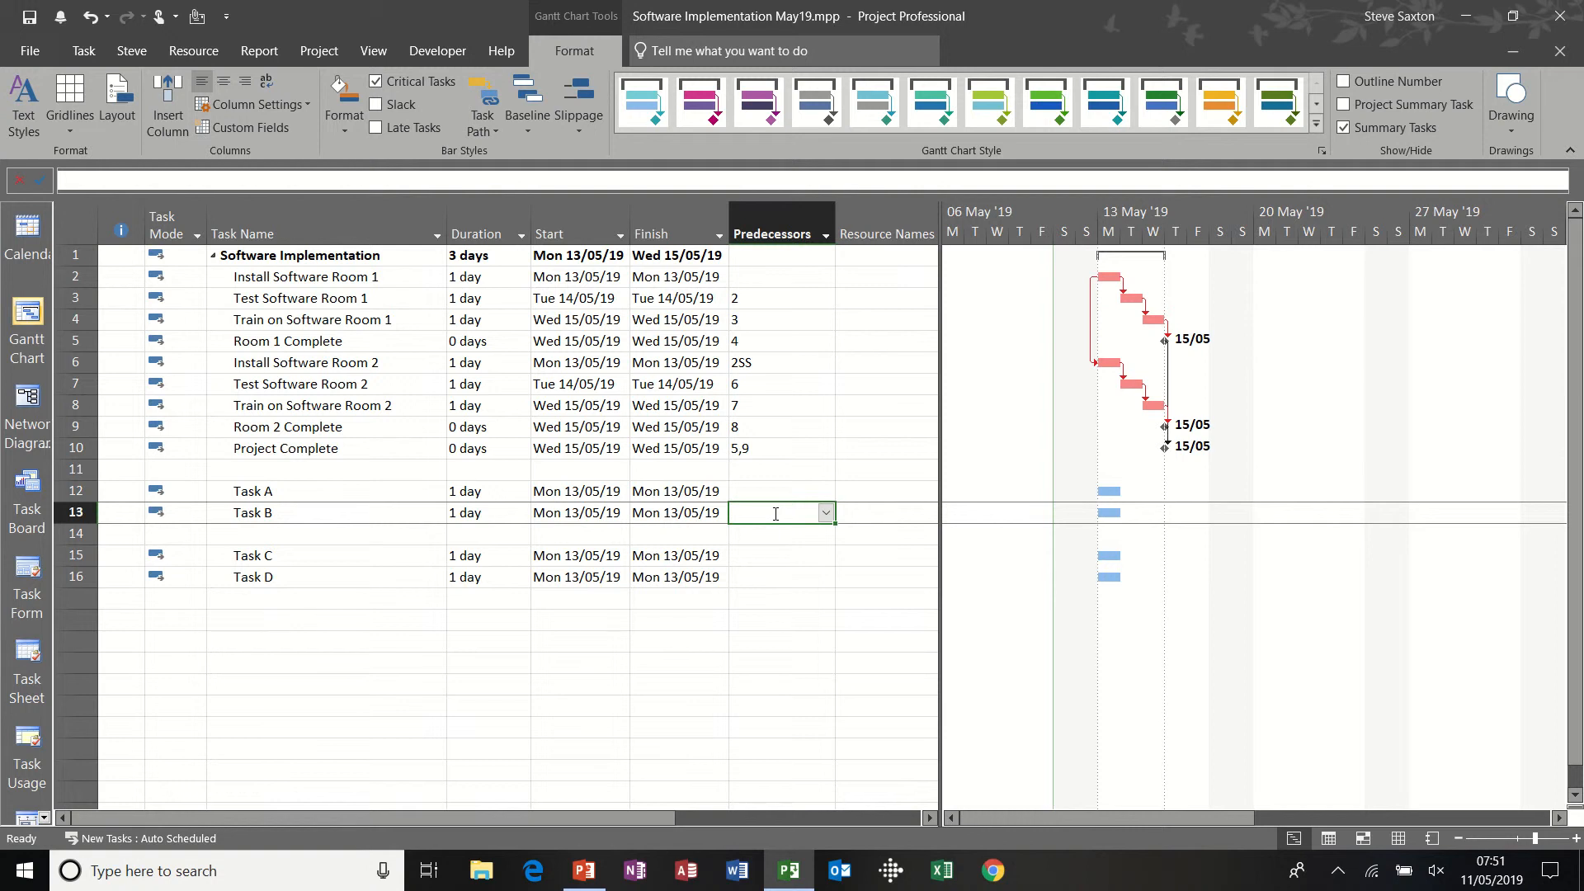
text(12ff)
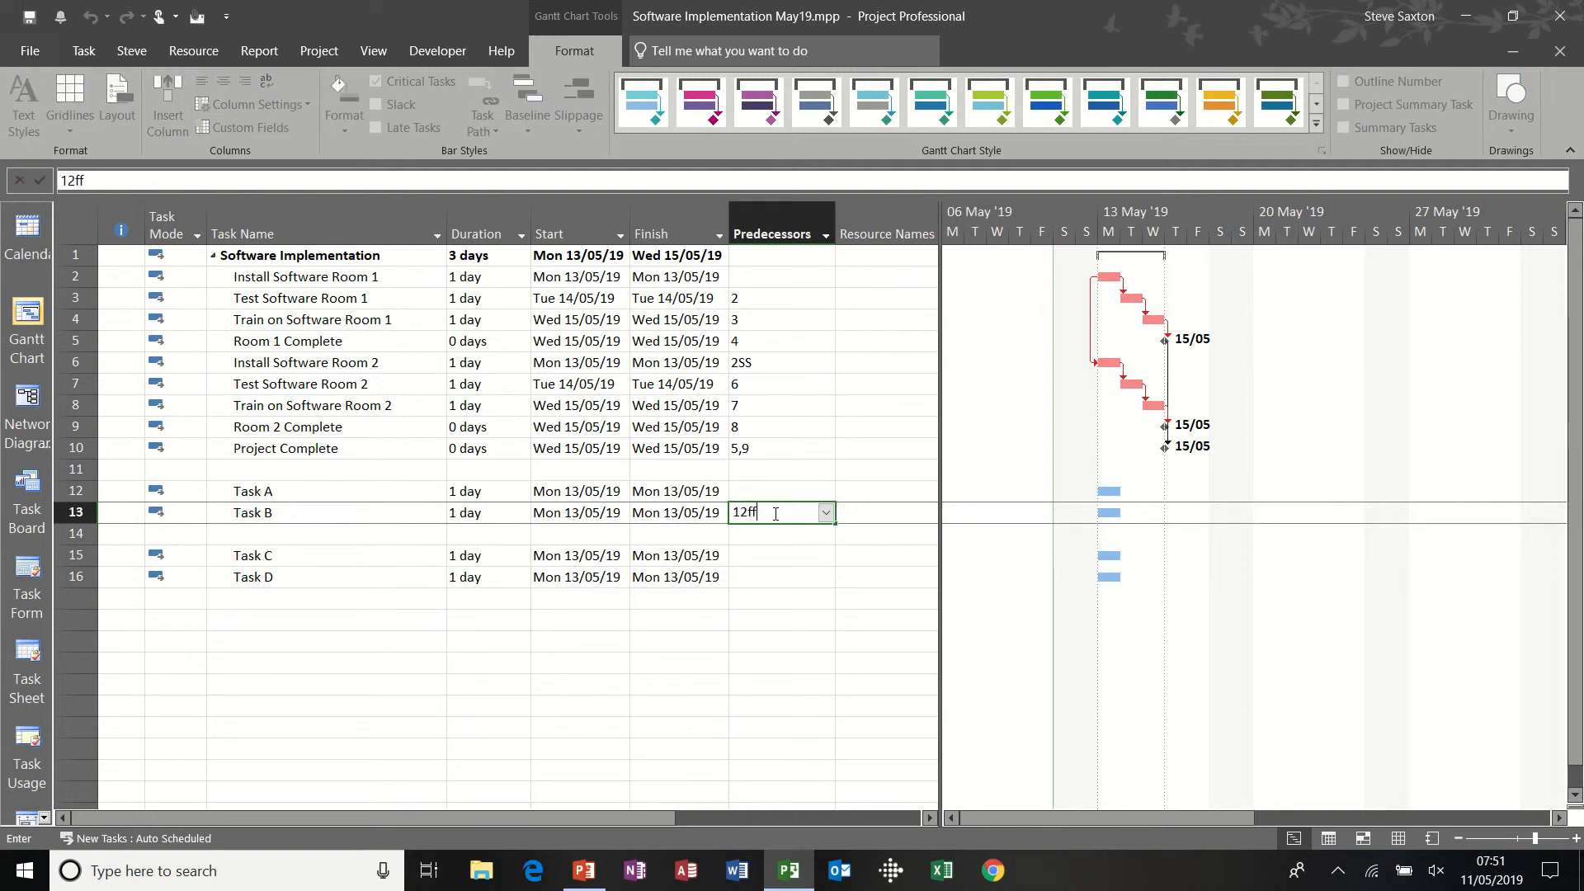
key(Return)
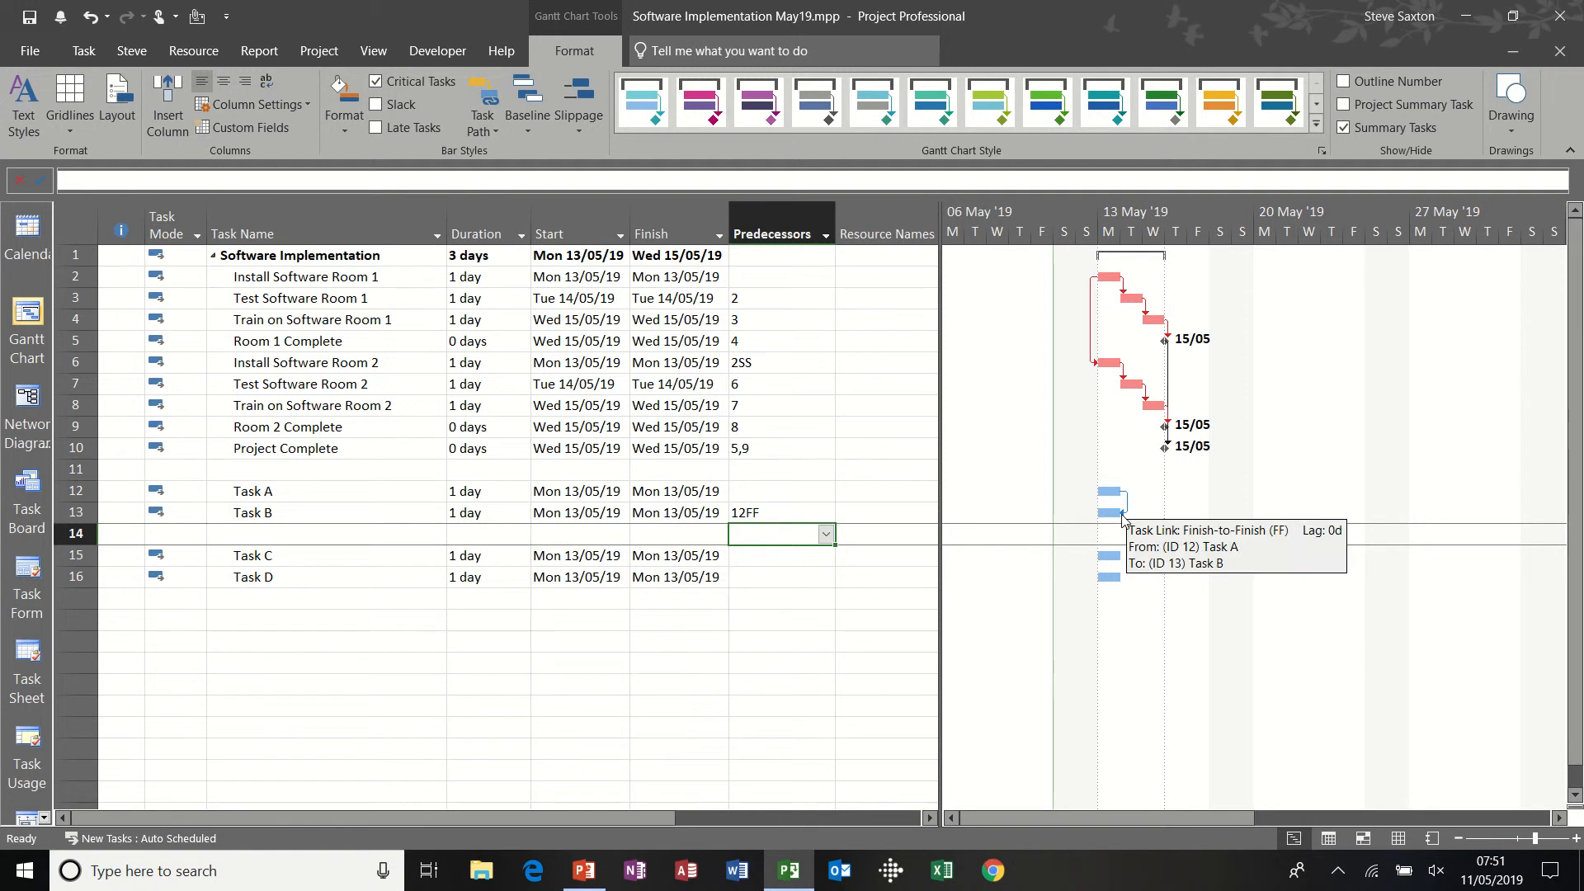
click(377, 495)
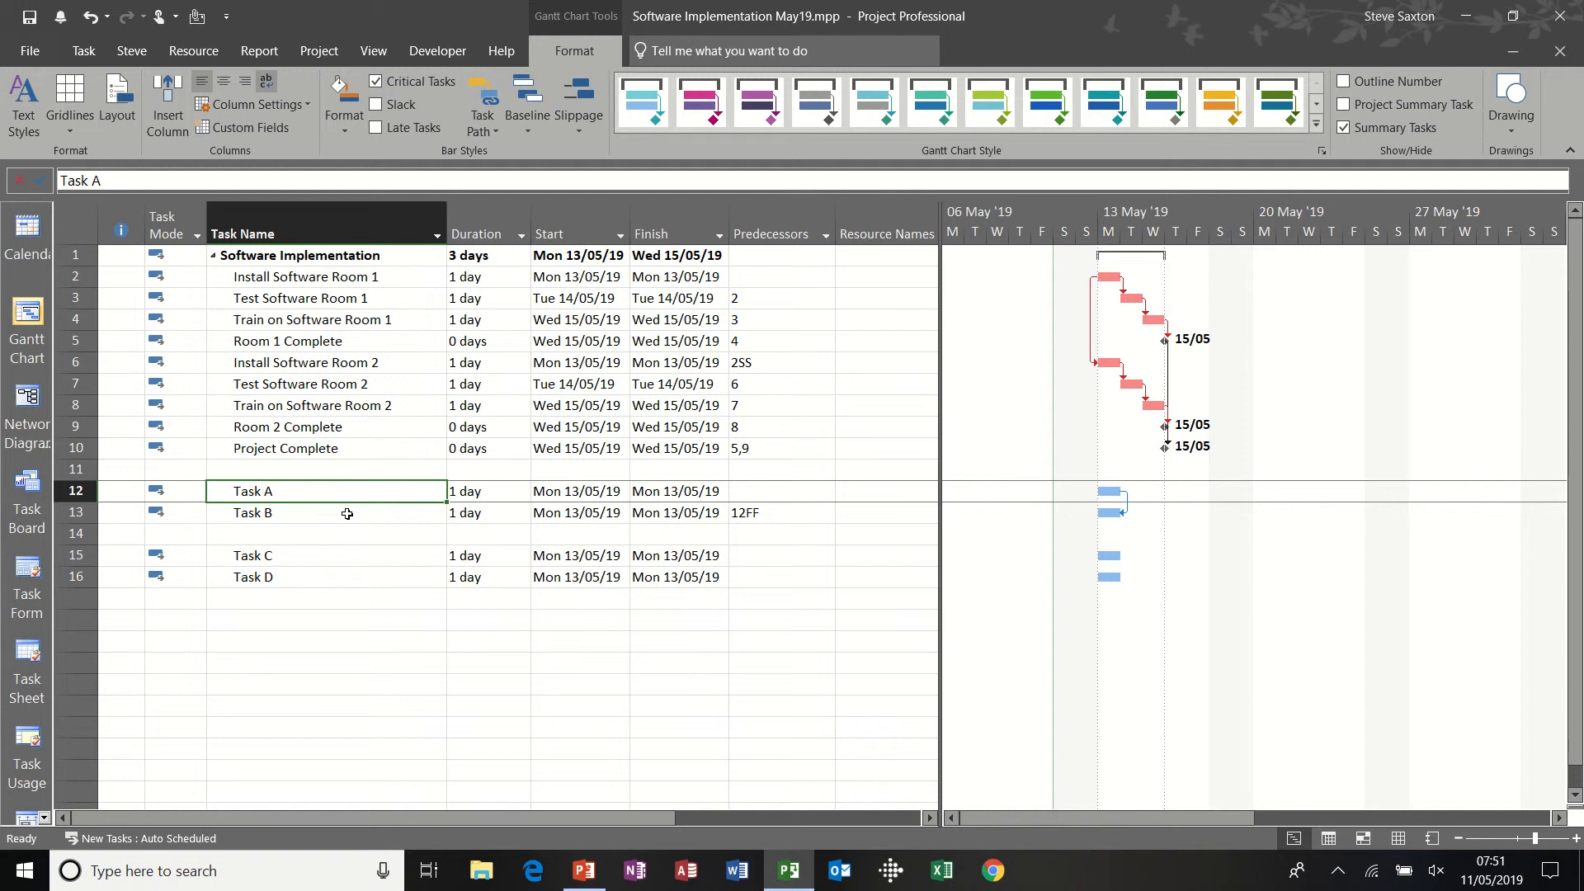
- Add a lag of 1h to Task B's finish-to-finish link with Task A in its task information
click(810, 516)
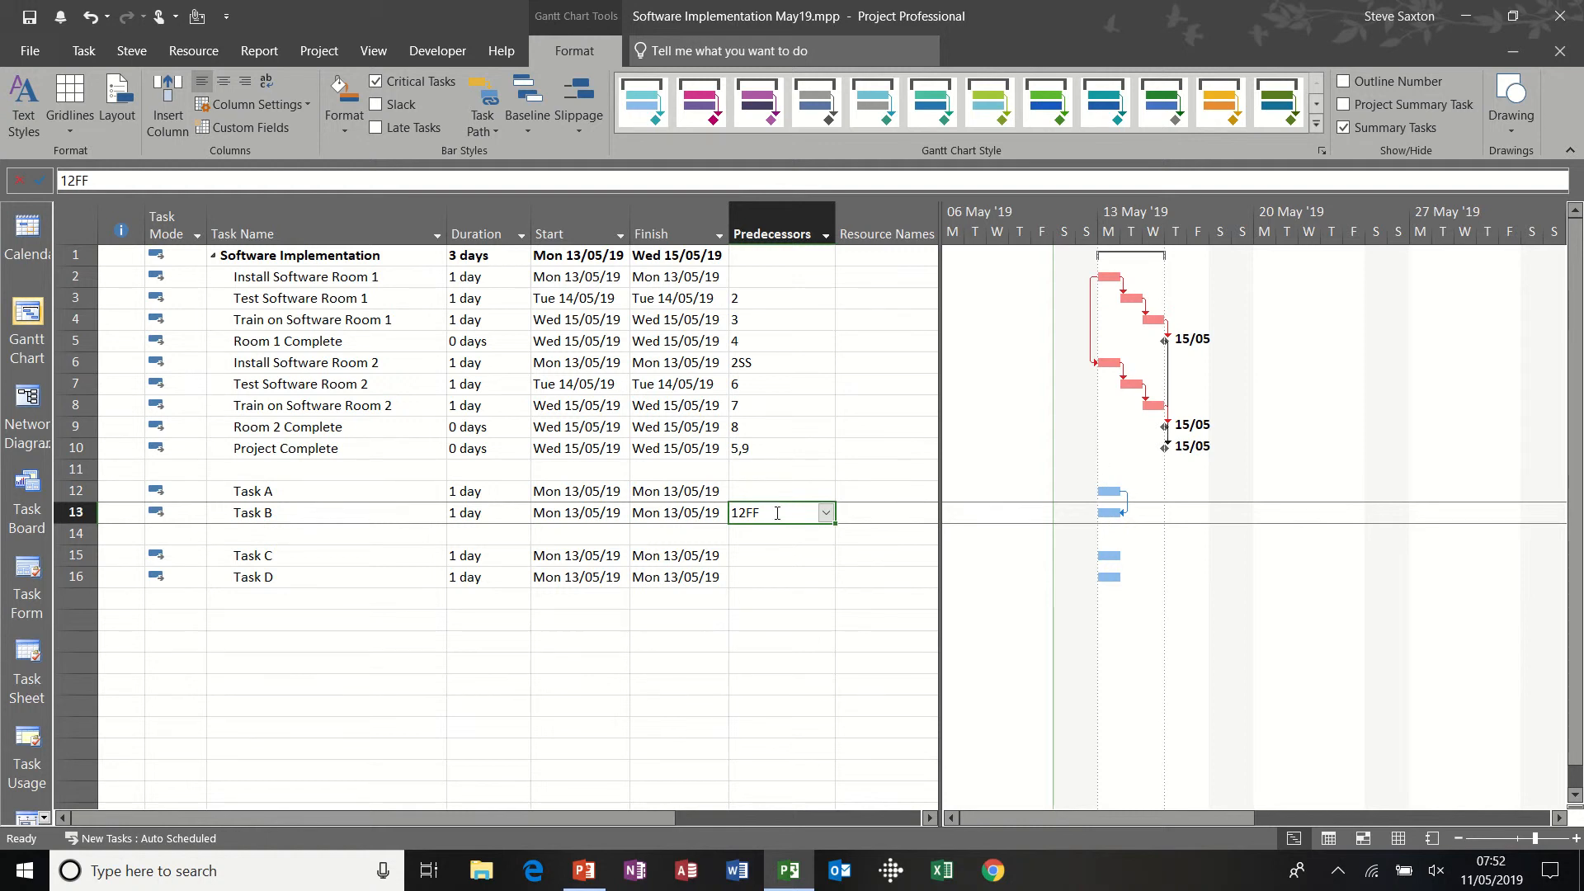
double_click(776, 512)
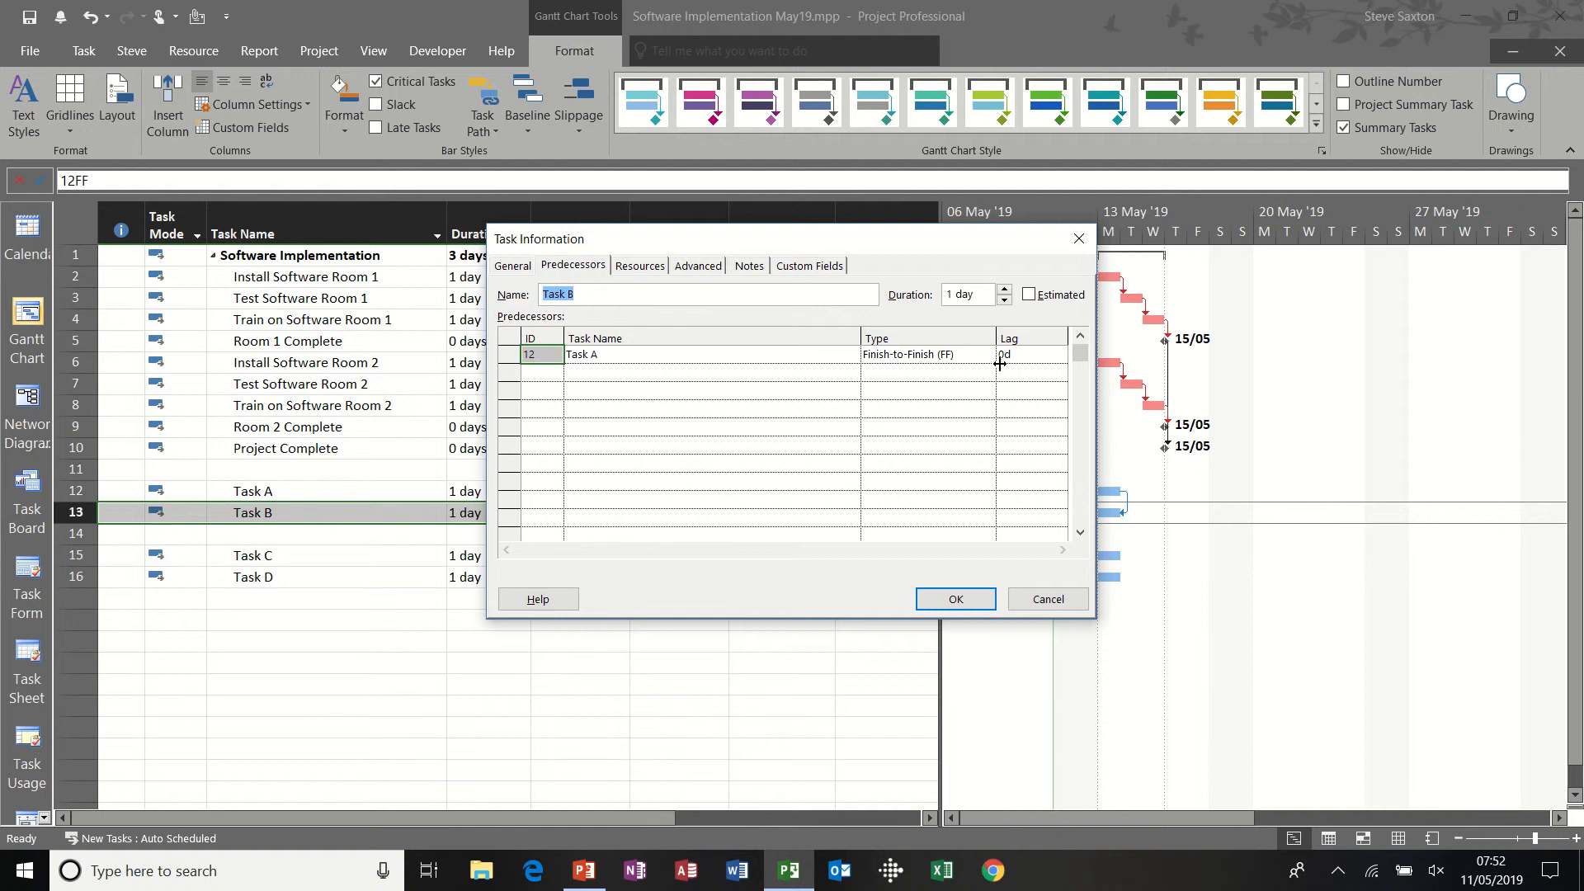
click(1025, 359)
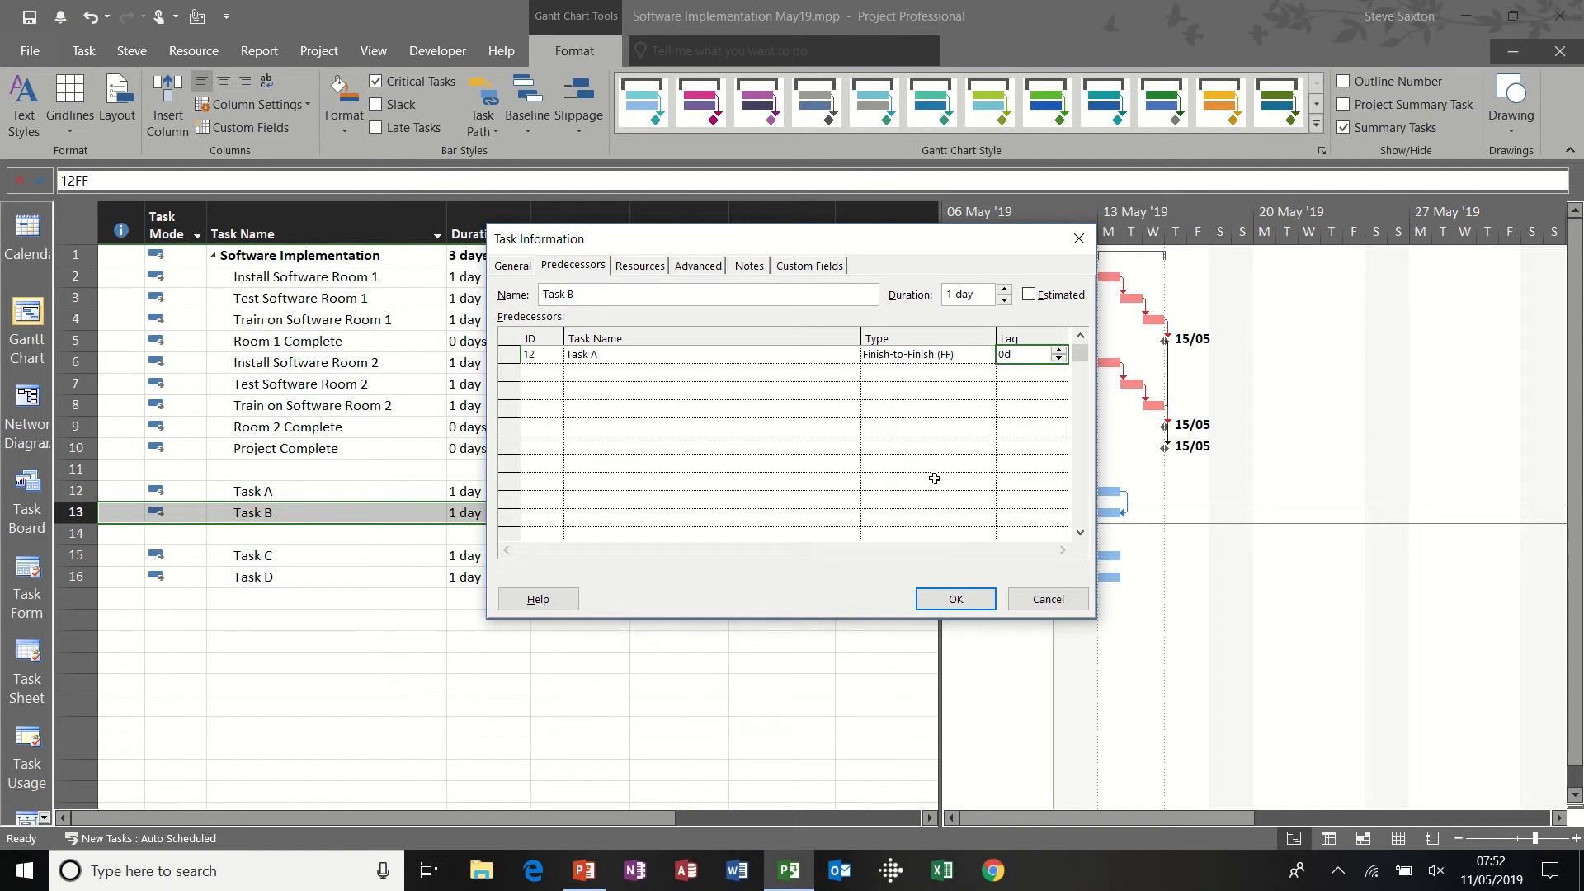
text(1h)
click(956, 600)
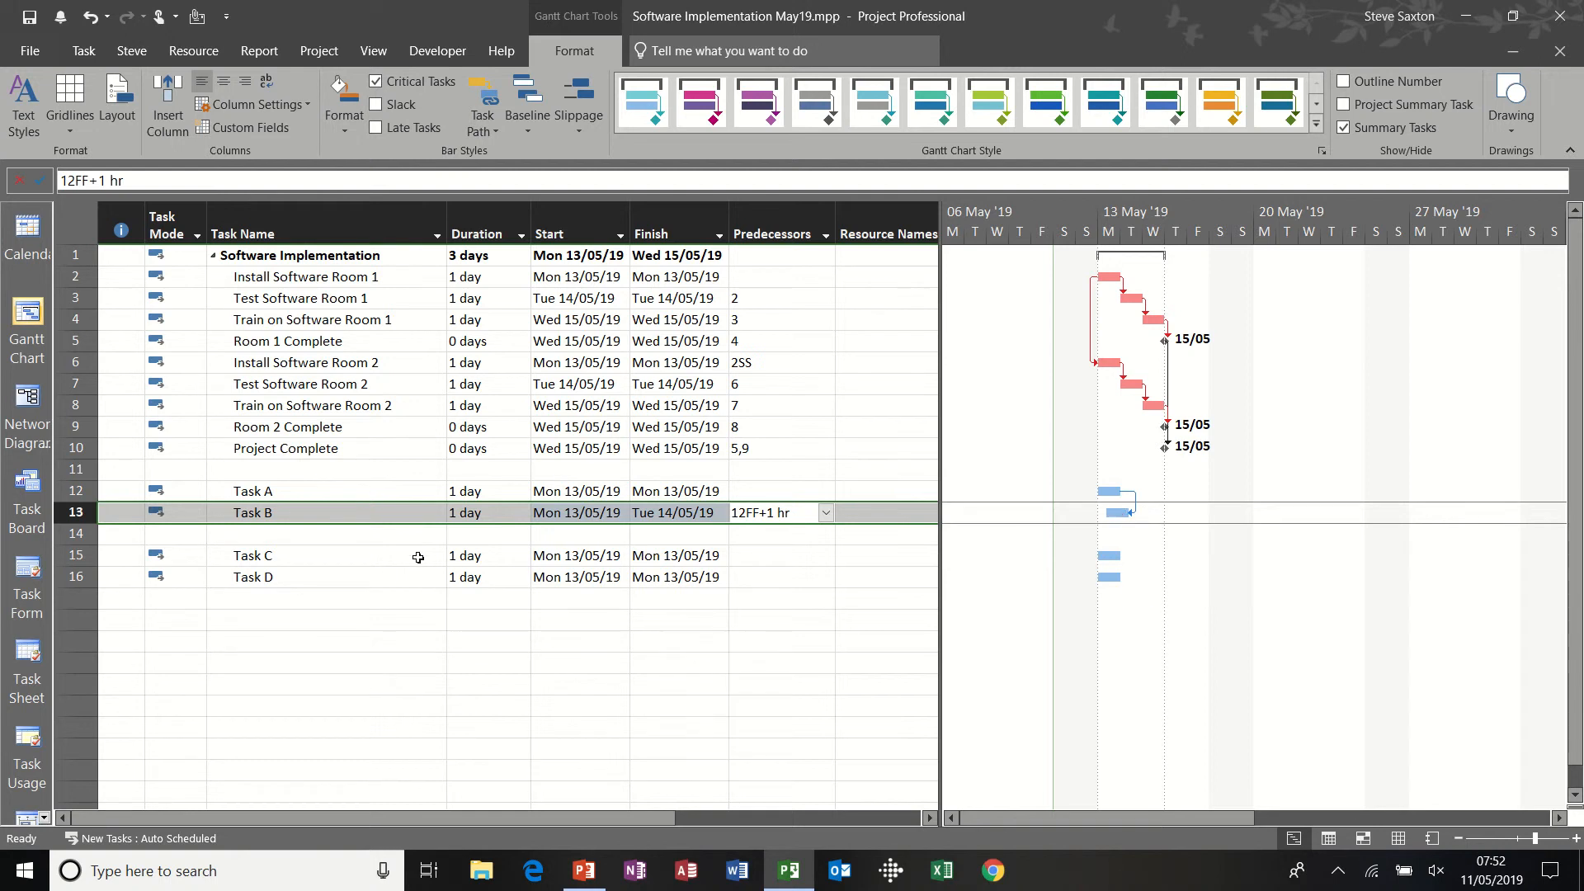
- Give Task D a start-to-finish link to Task C with predecessor 15sf, allowing it to start before the project start date
click(789, 579)
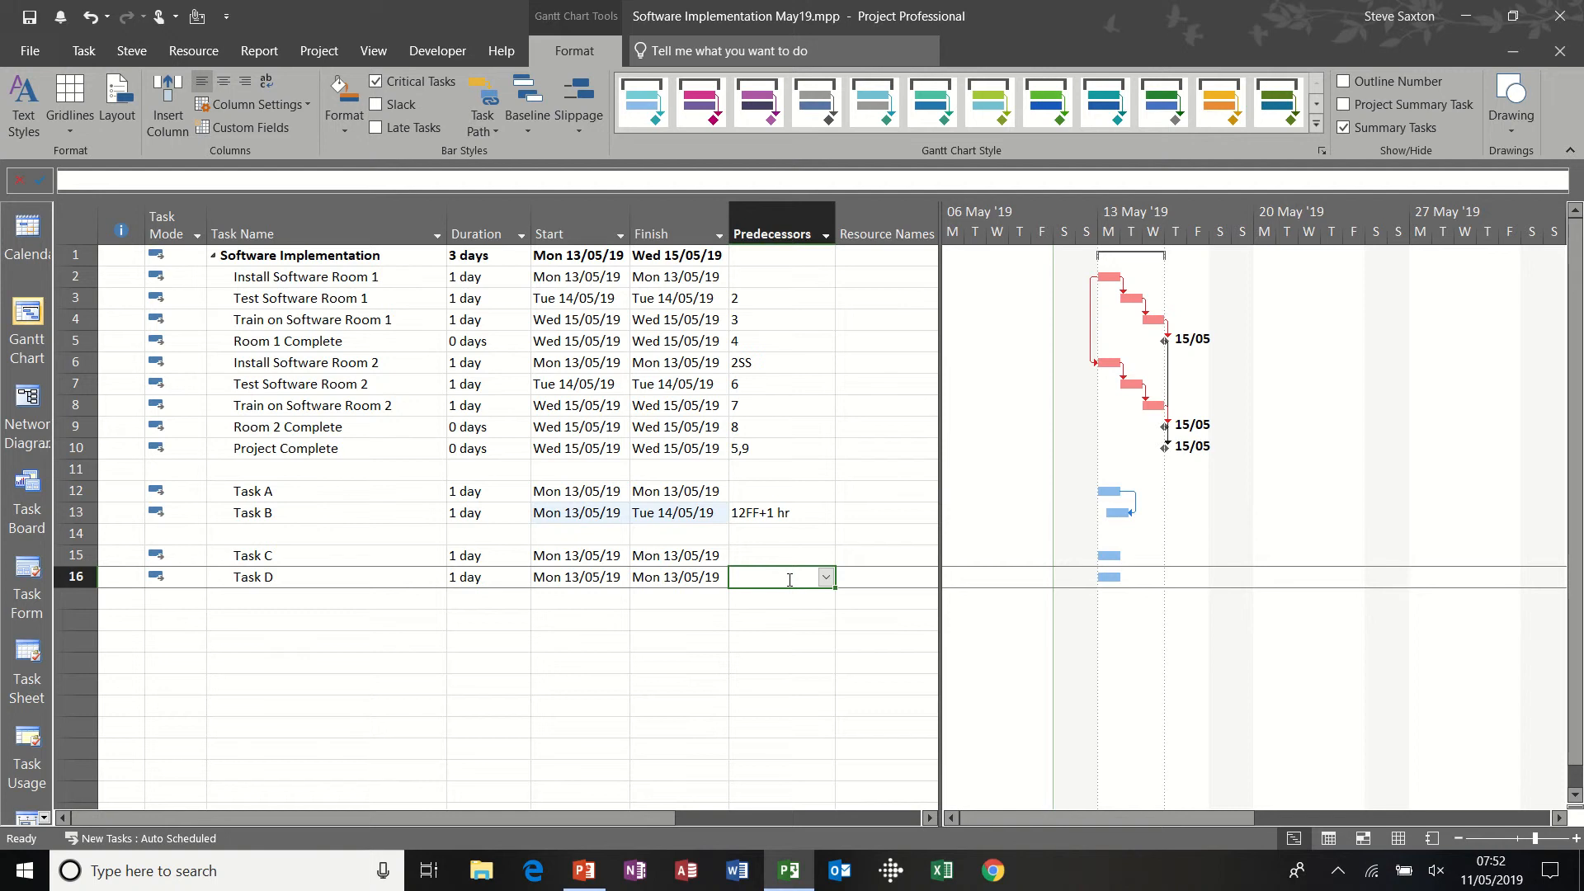
text(15)
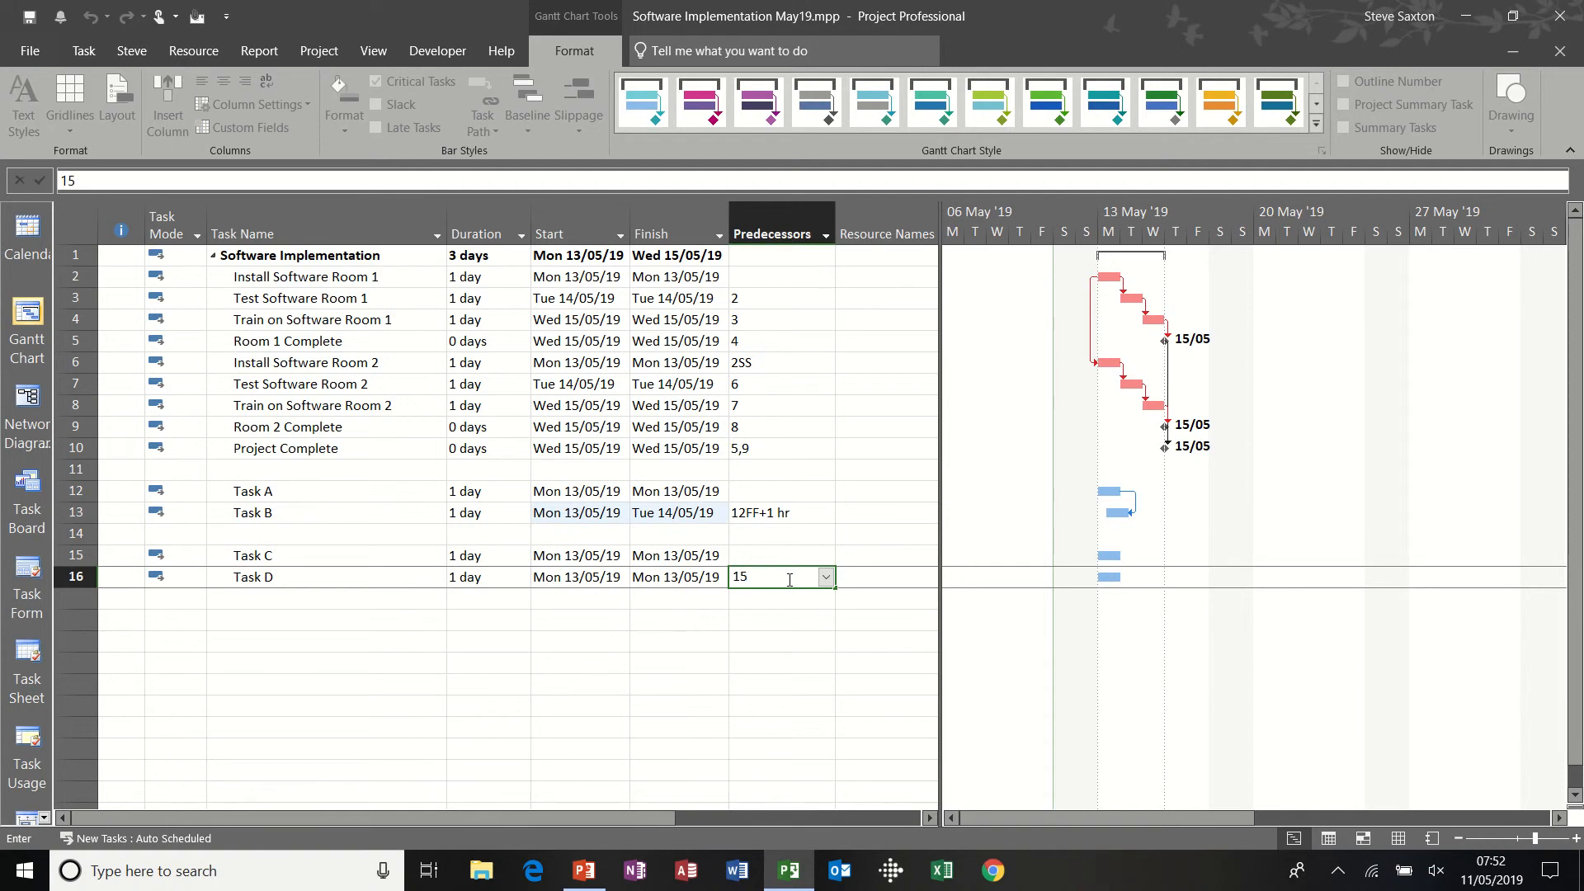
text(sf)
key(Return)
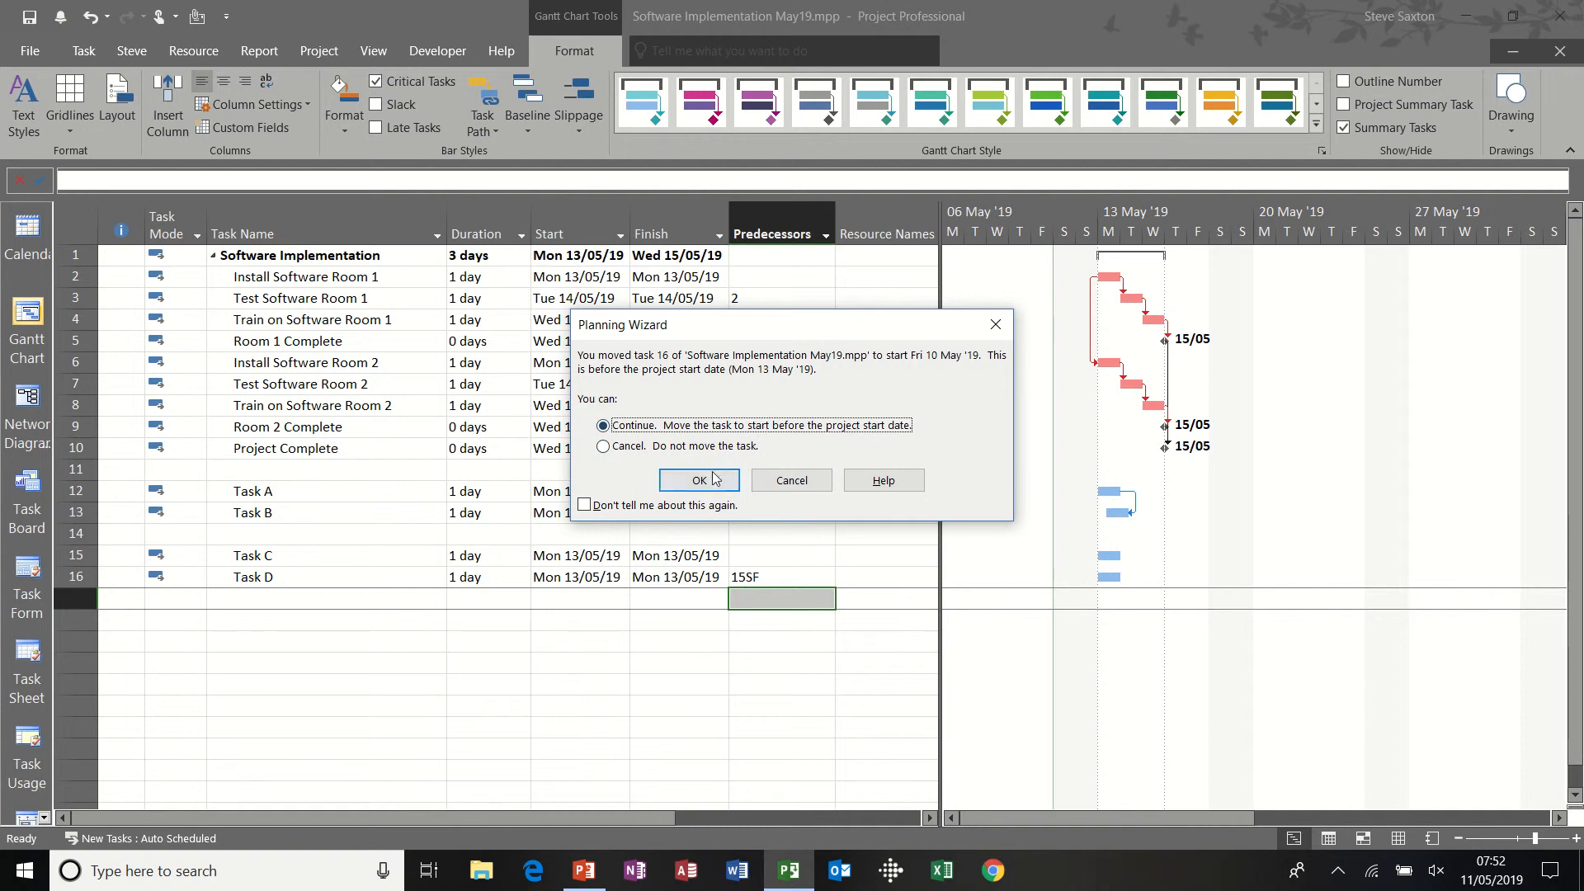
click(682, 485)
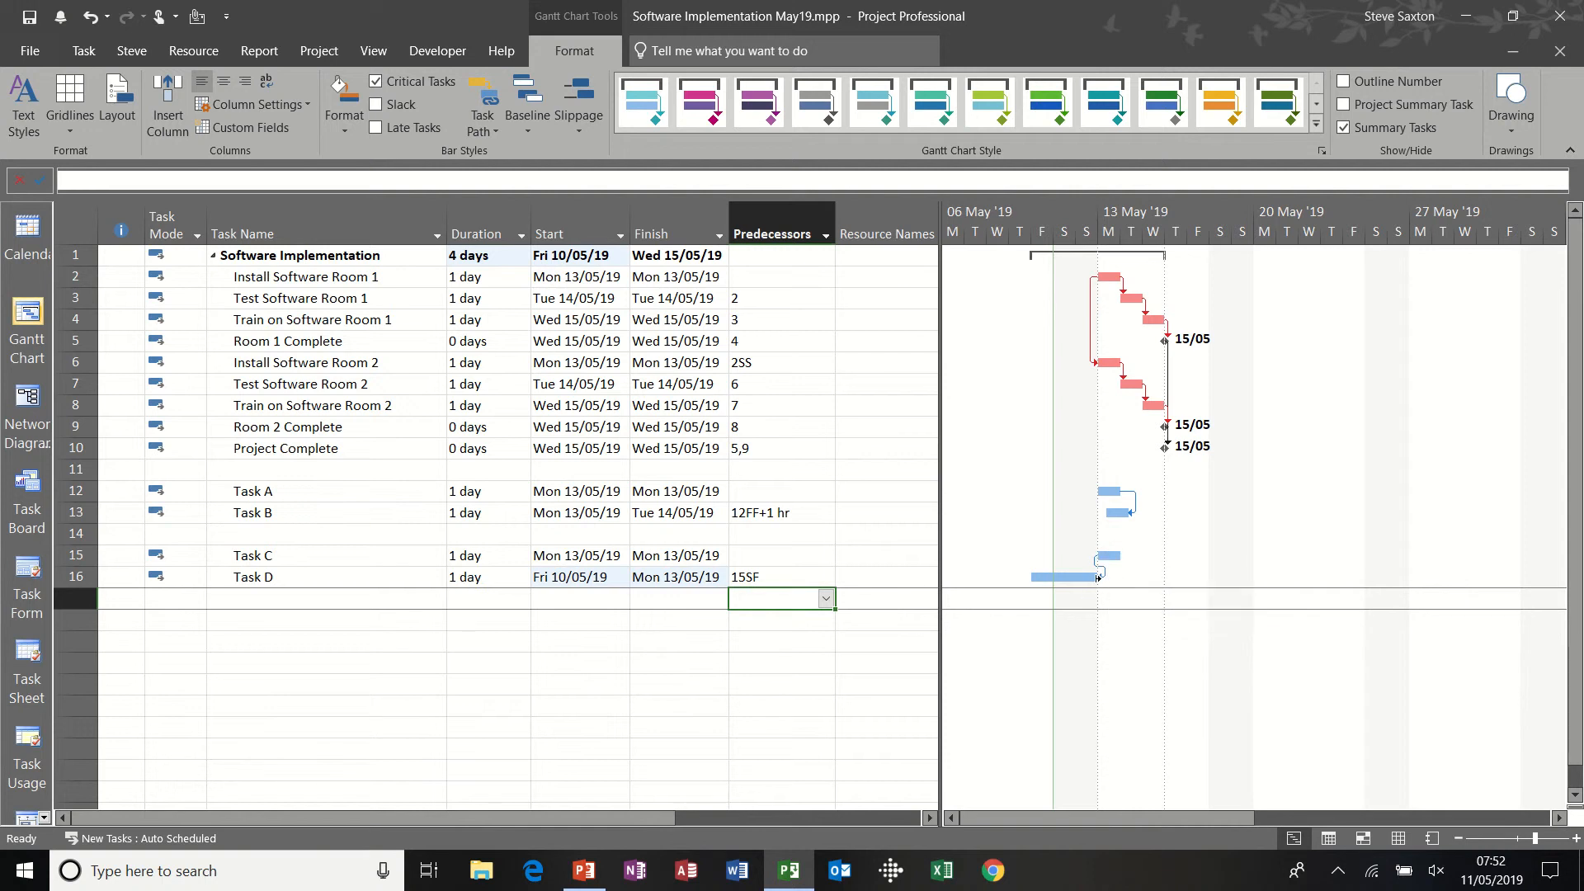
- Move the Task C bar on the Gantt chart to Thu 16/05/19 without adding a link, and on to Tue 21/05/19
drag(1110, 556, 1187, 556)
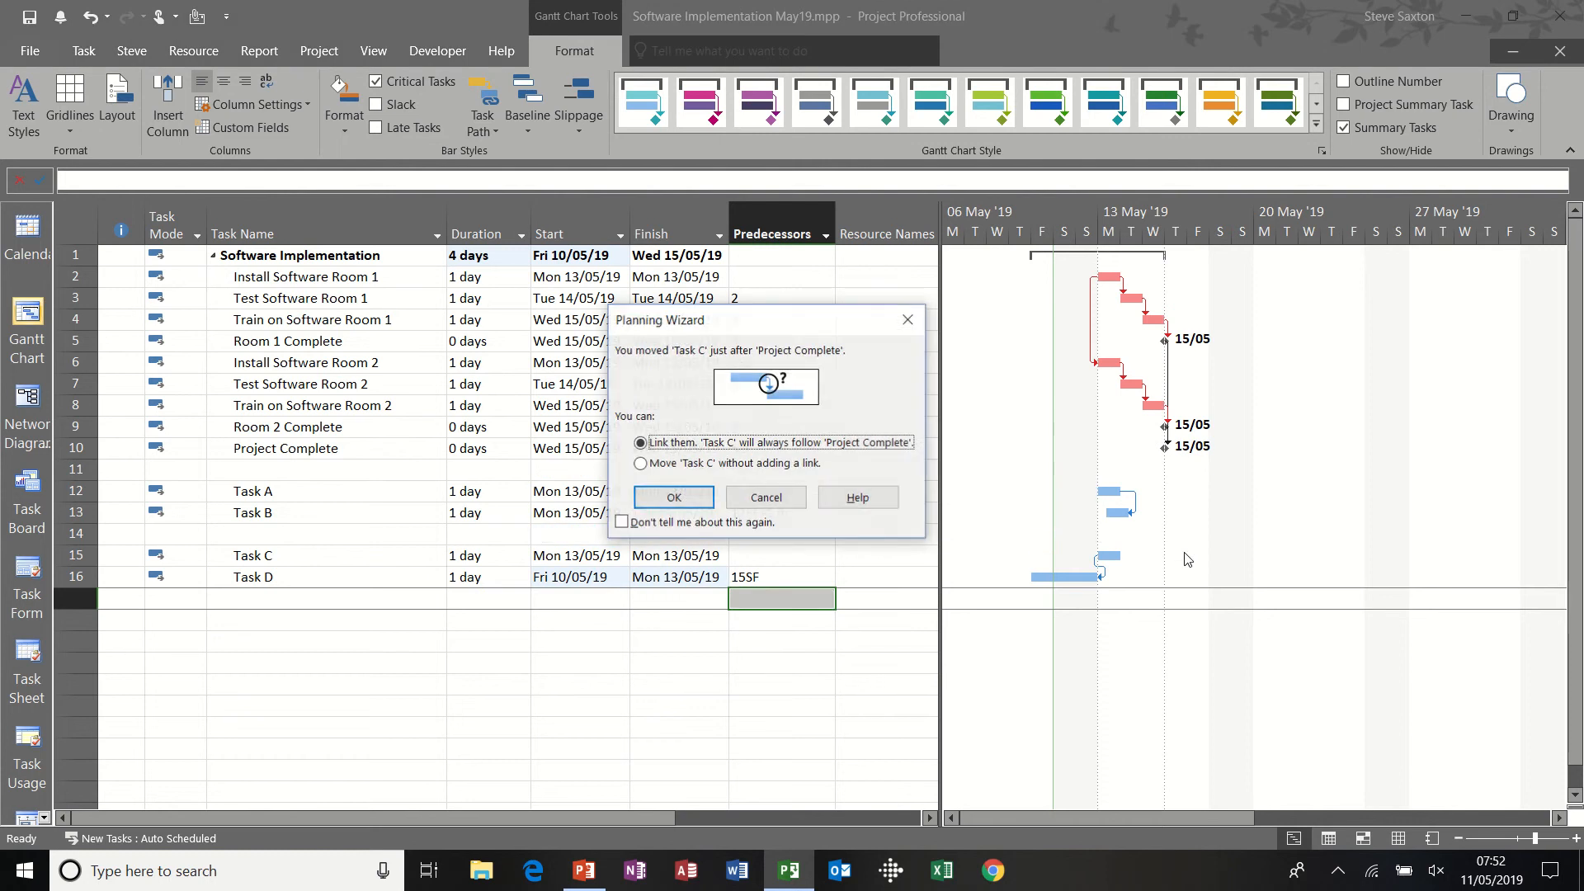
click(684, 463)
click(674, 497)
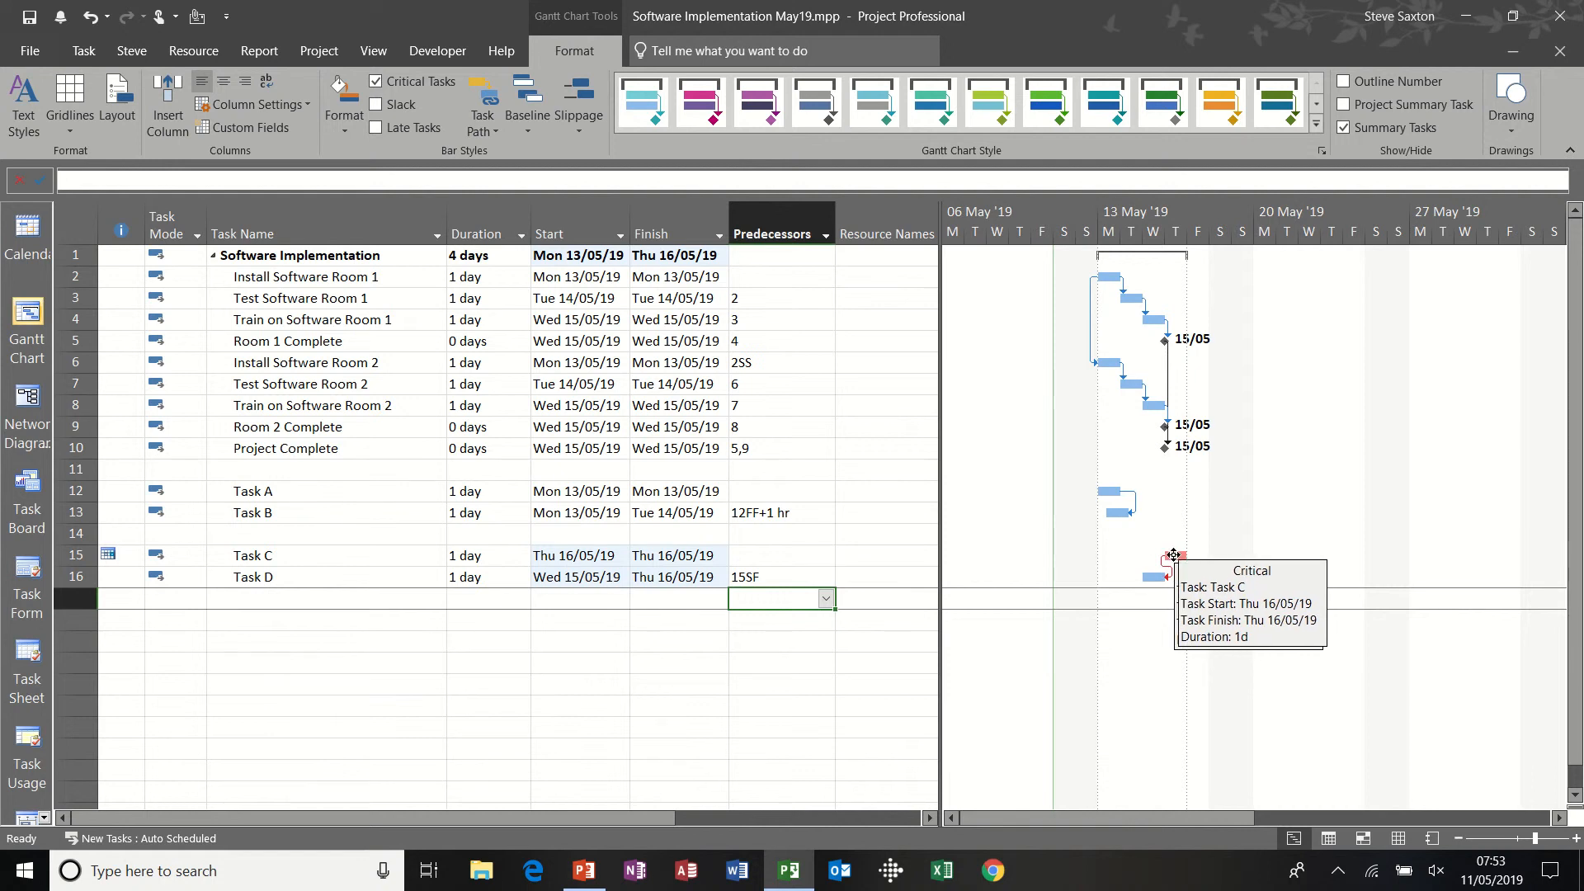
drag(1173, 554, 1301, 552)
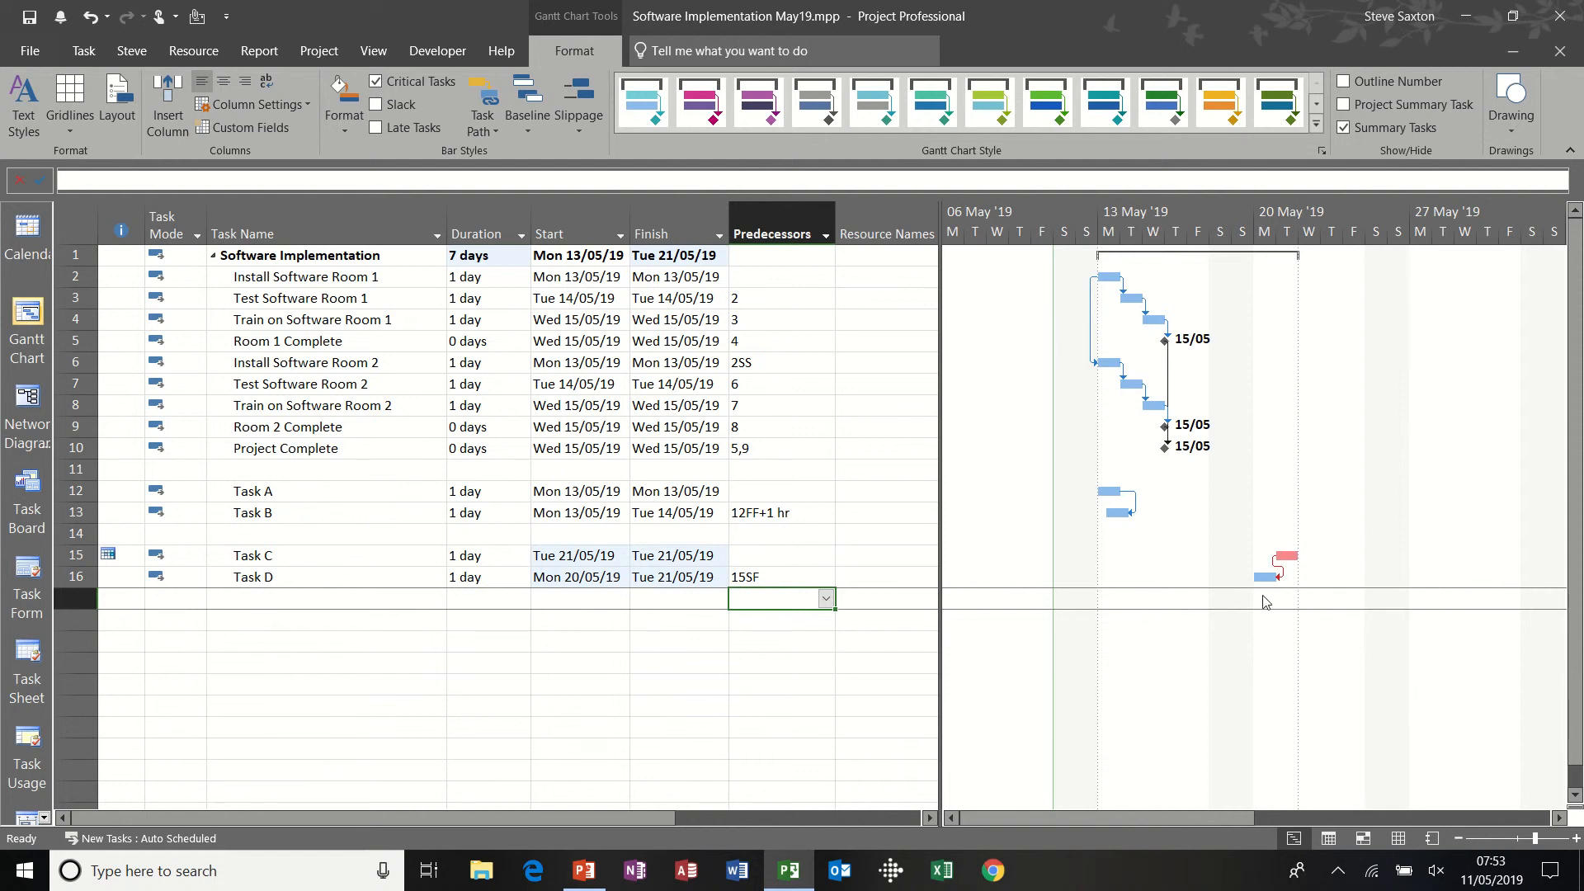
- Move the Train on Software Room 1 bar to start on Mon 20/05/19, keeping its link to Test Software Room 1
mouse_move(1287, 557)
drag(1156, 321, 1283, 325)
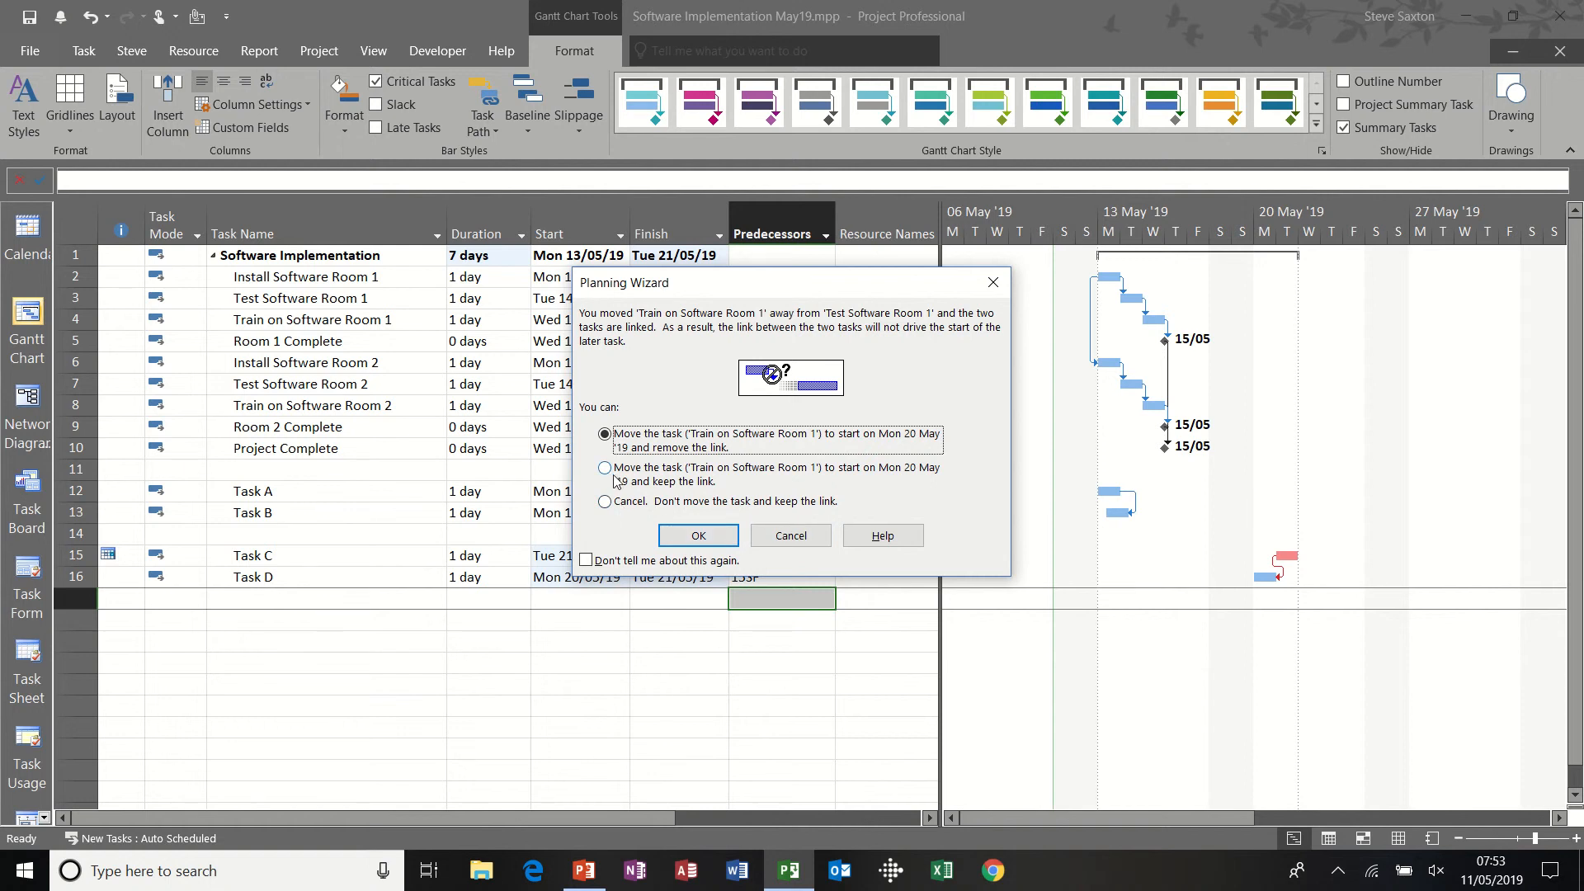
click(614, 477)
click(698, 536)
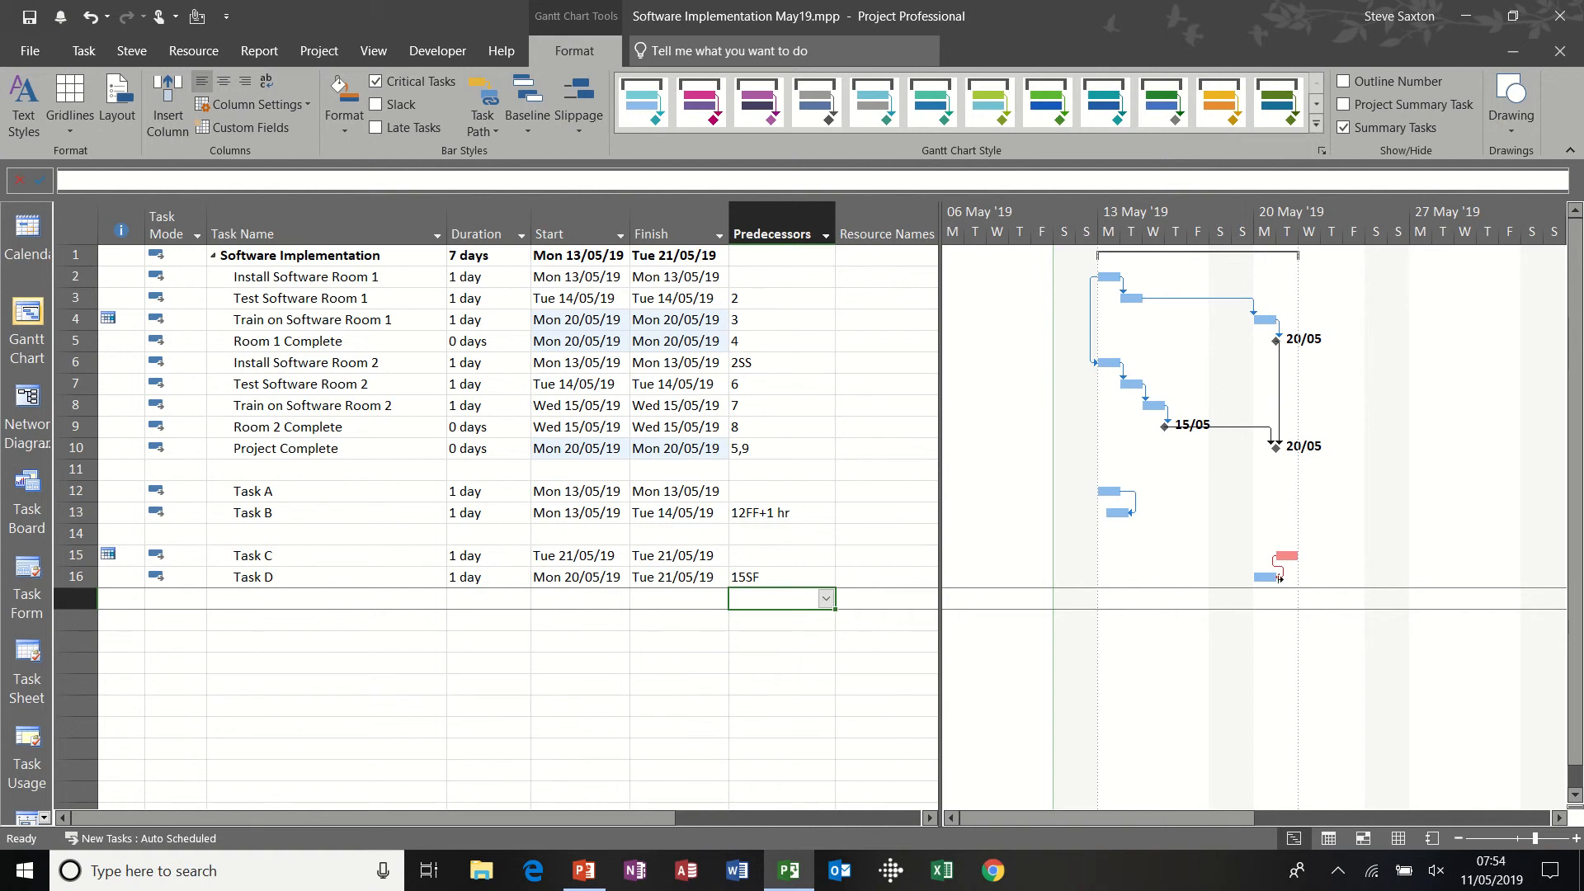
- Move the Task C bar to Thu 23/05/19, and undo all the bar moves of Task C and Train on Software Room 1
drag(1290, 555, 1335, 556)
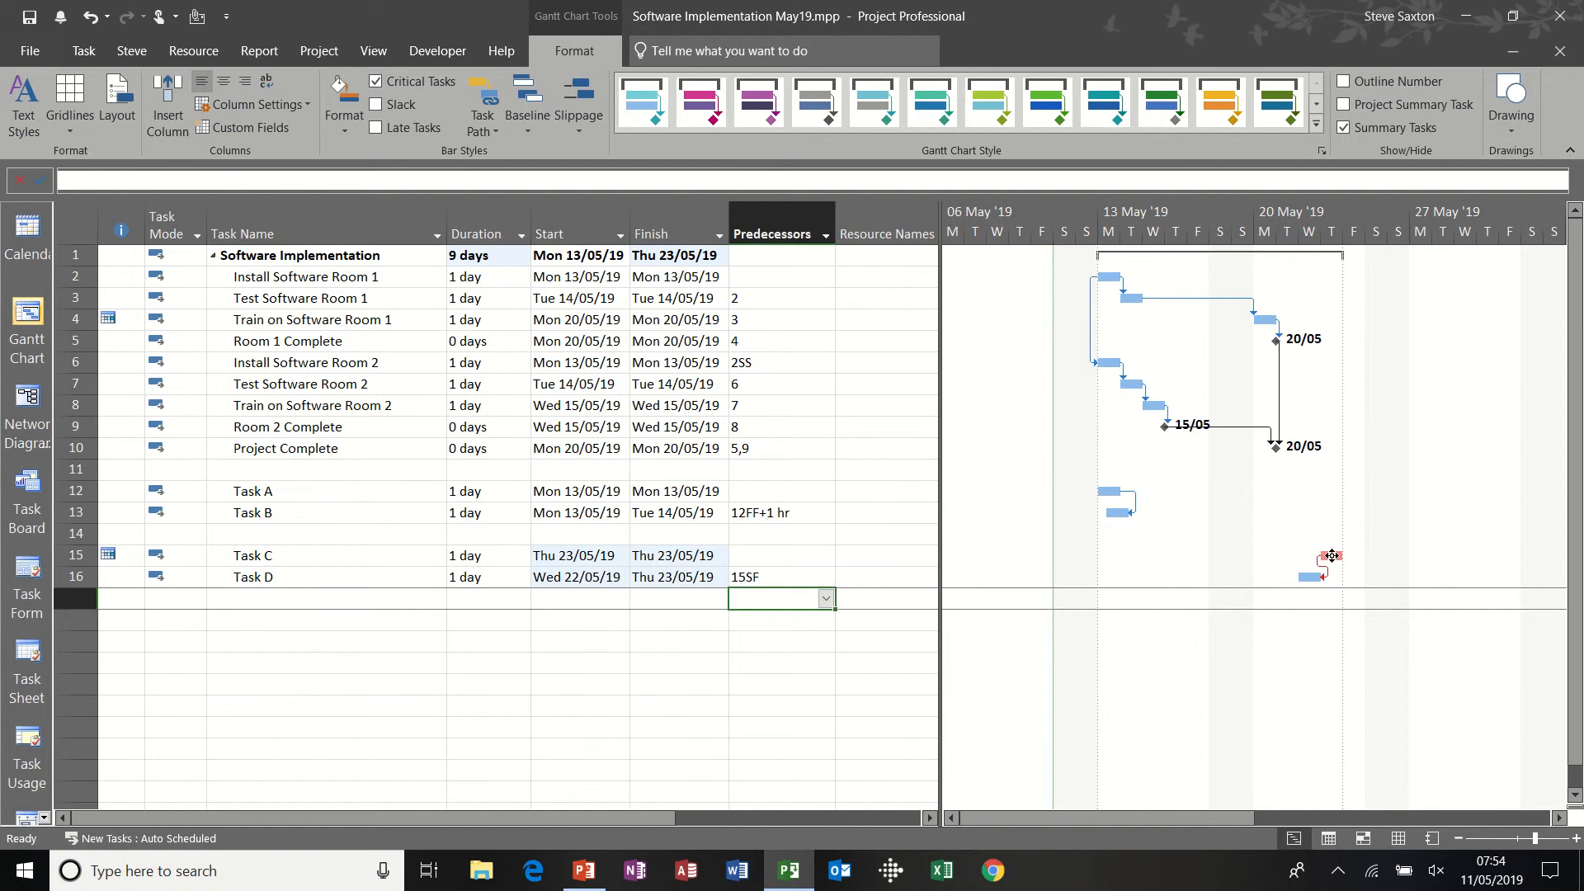
mouse_move(1332, 555)
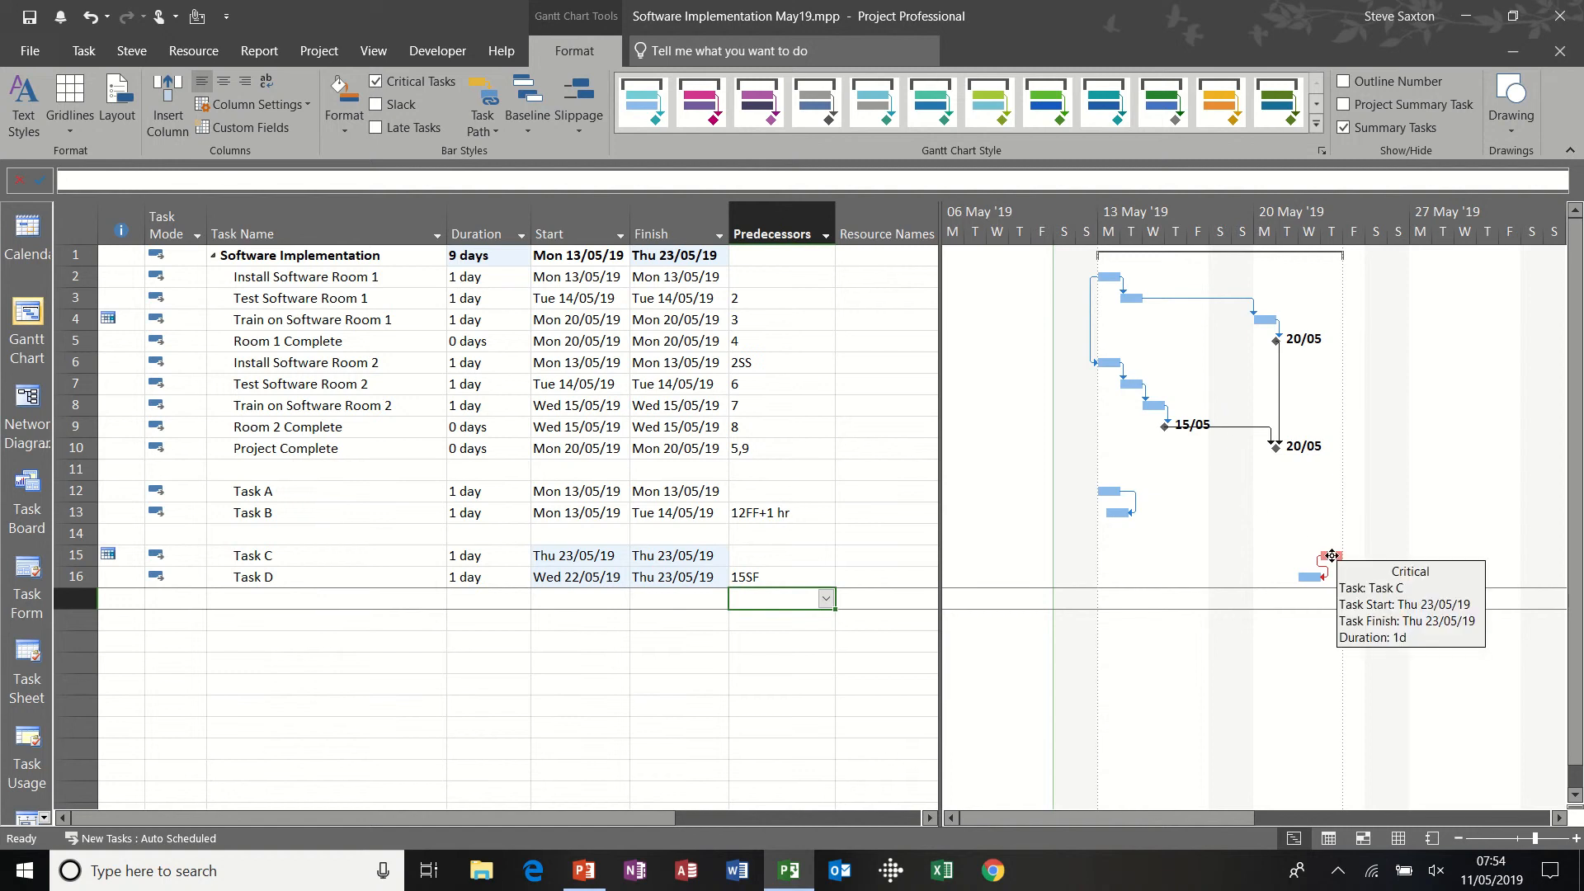
key(ctrl+z)
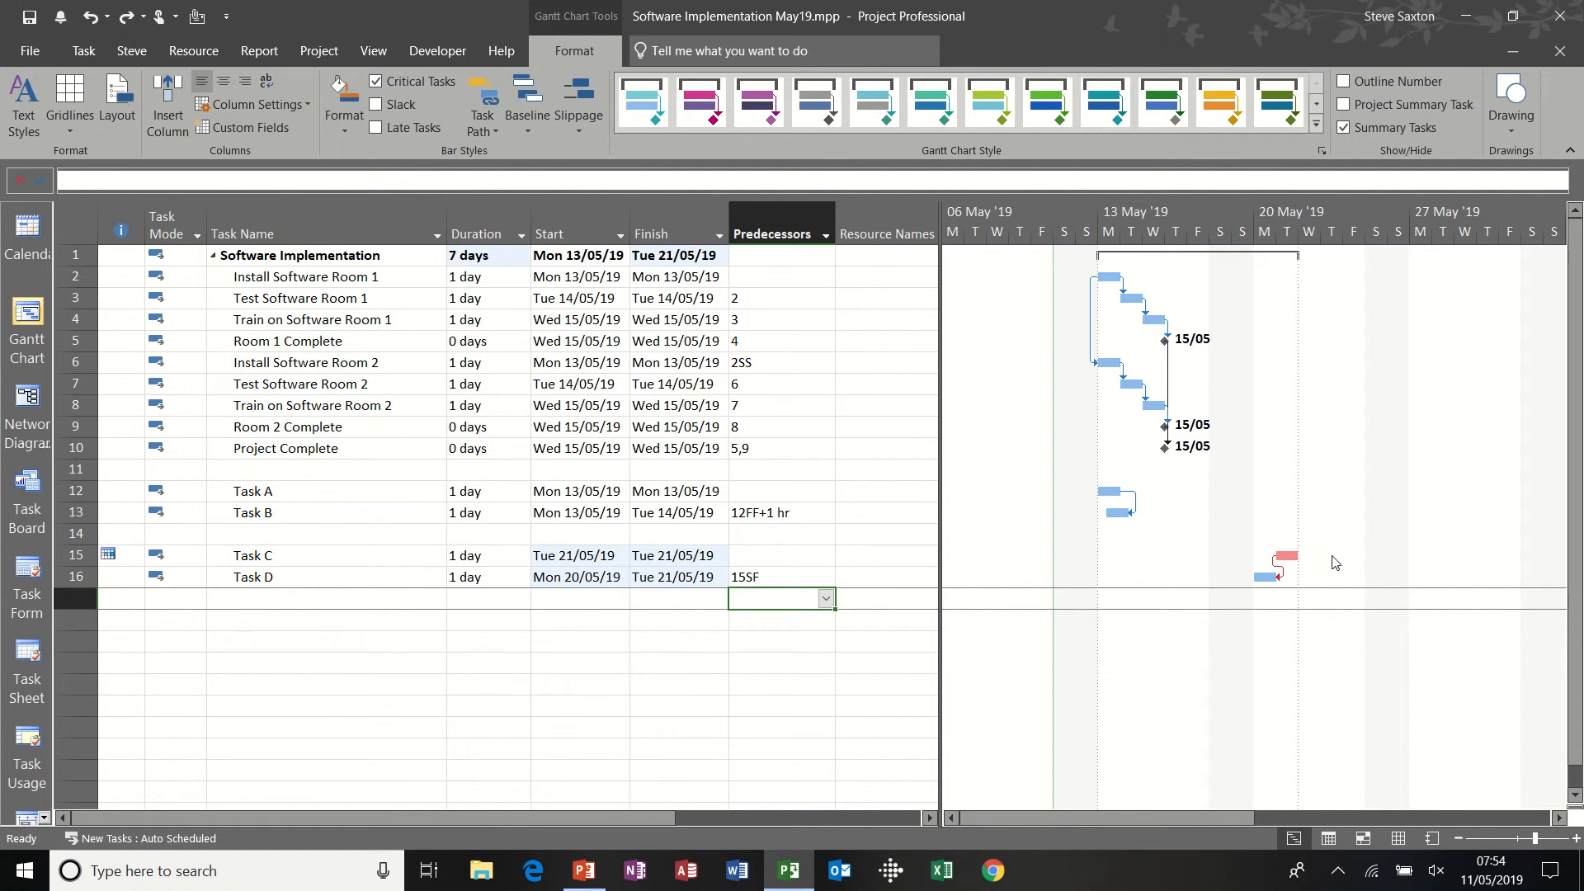
key(ctrl+z)
key(ctrl+z)
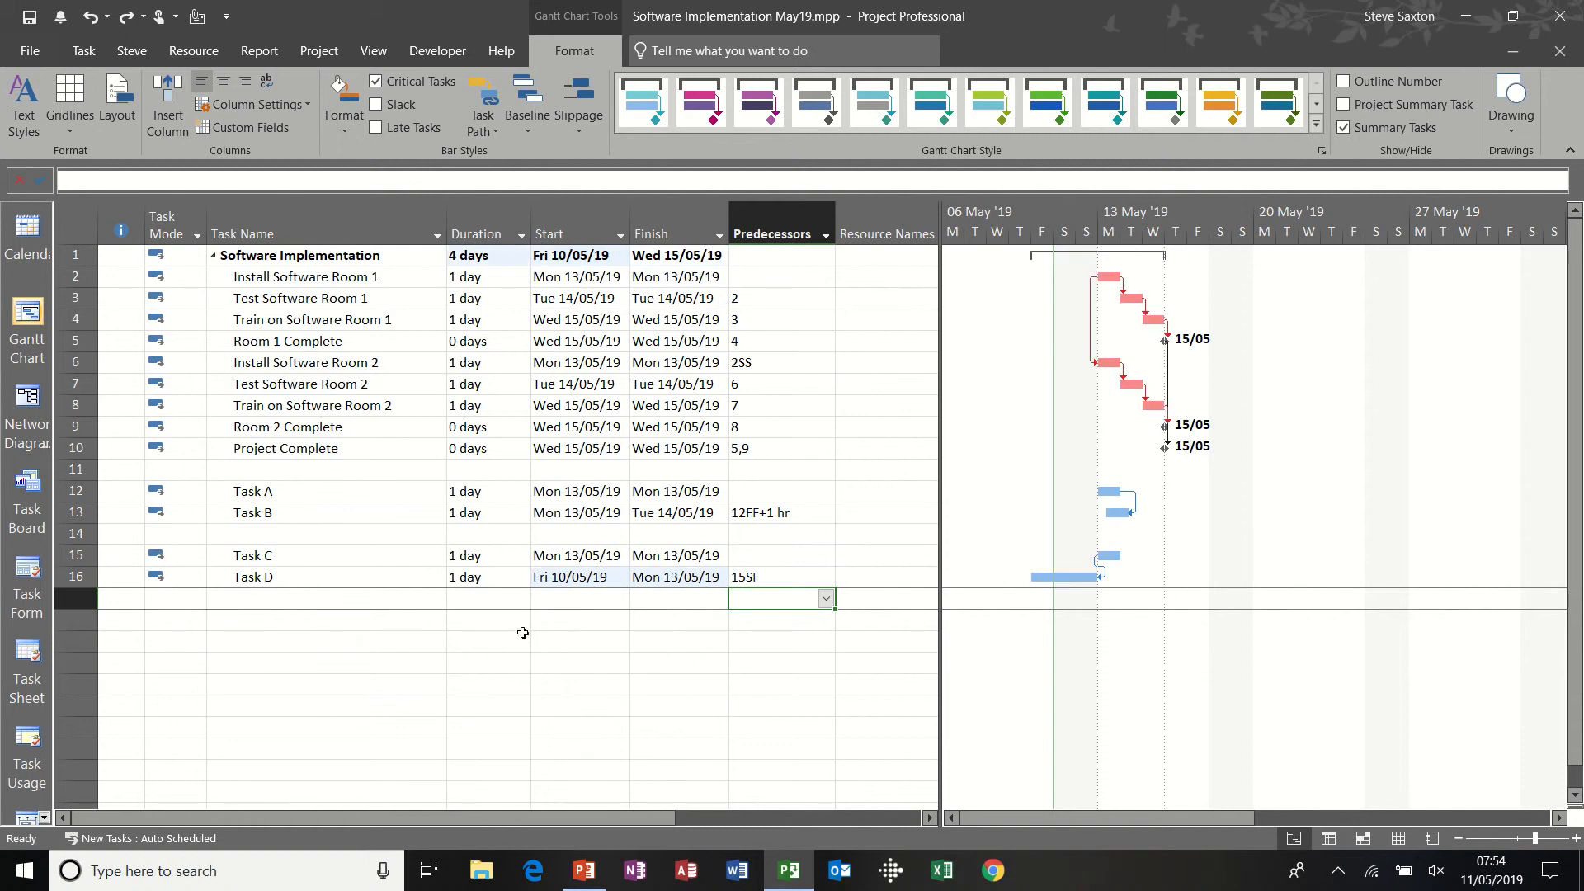
- Add a task named Task E with a duration of 5 days, leaving one blank row below Task D
click(347, 619)
text(T)
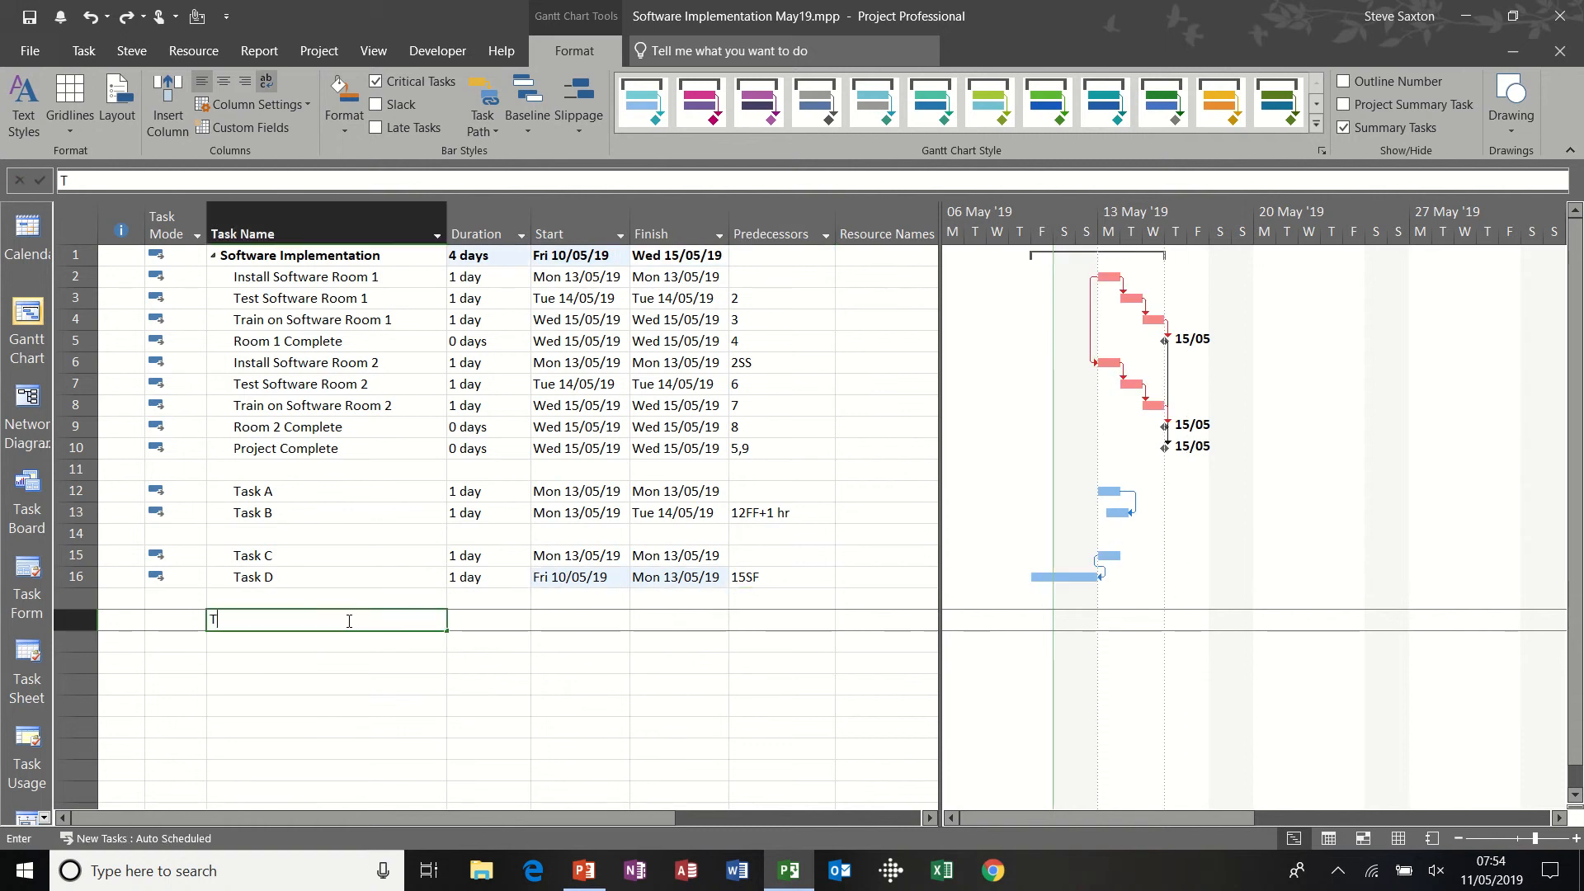
text(ask E)
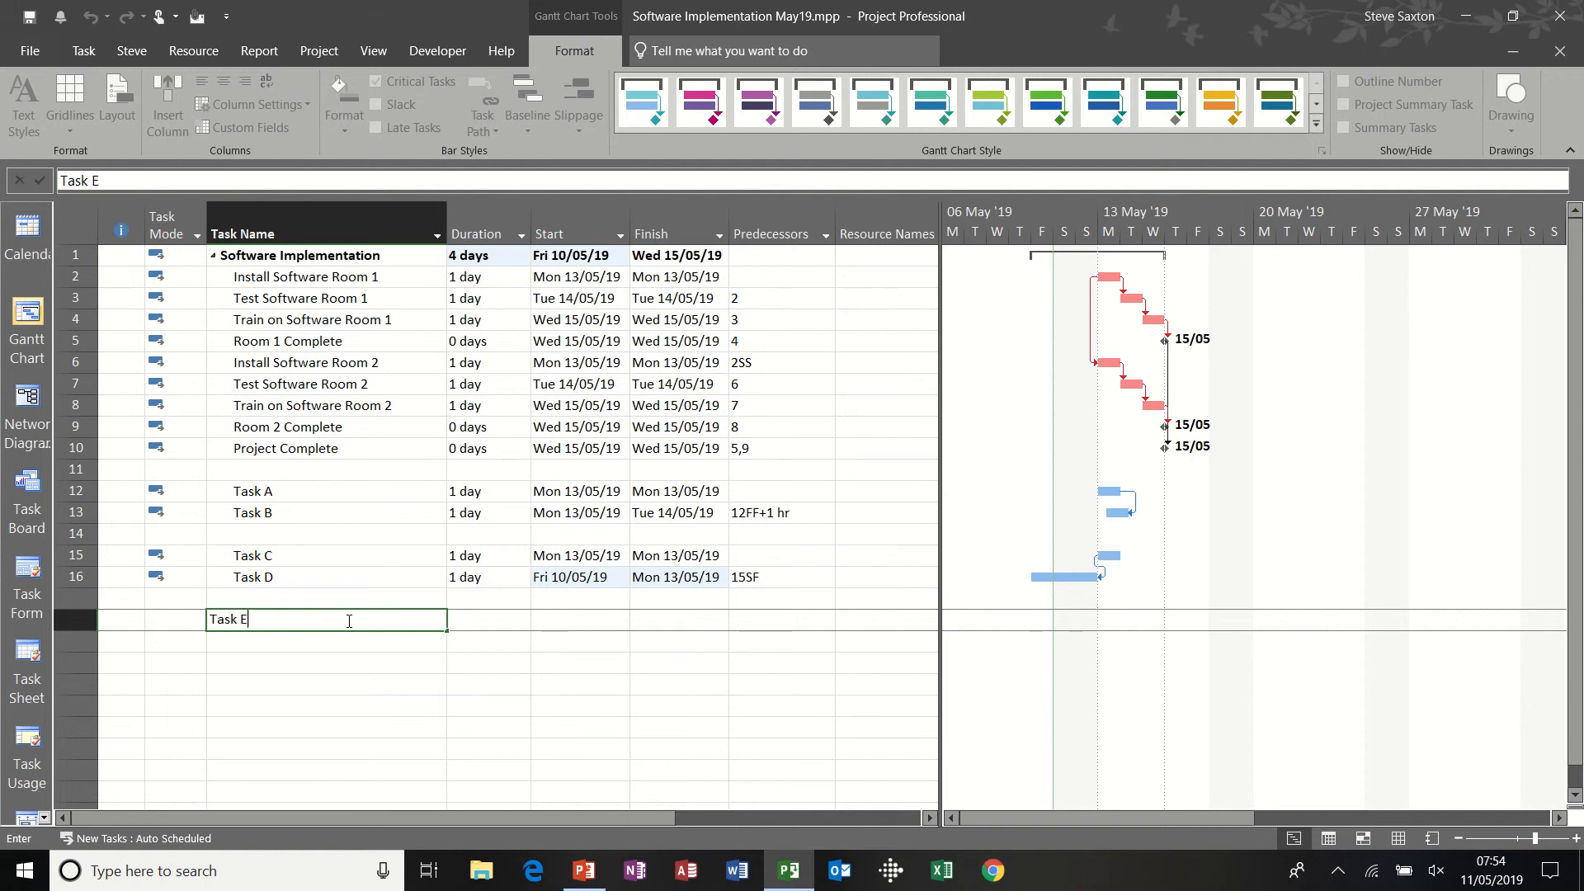
click(523, 619)
text(5)
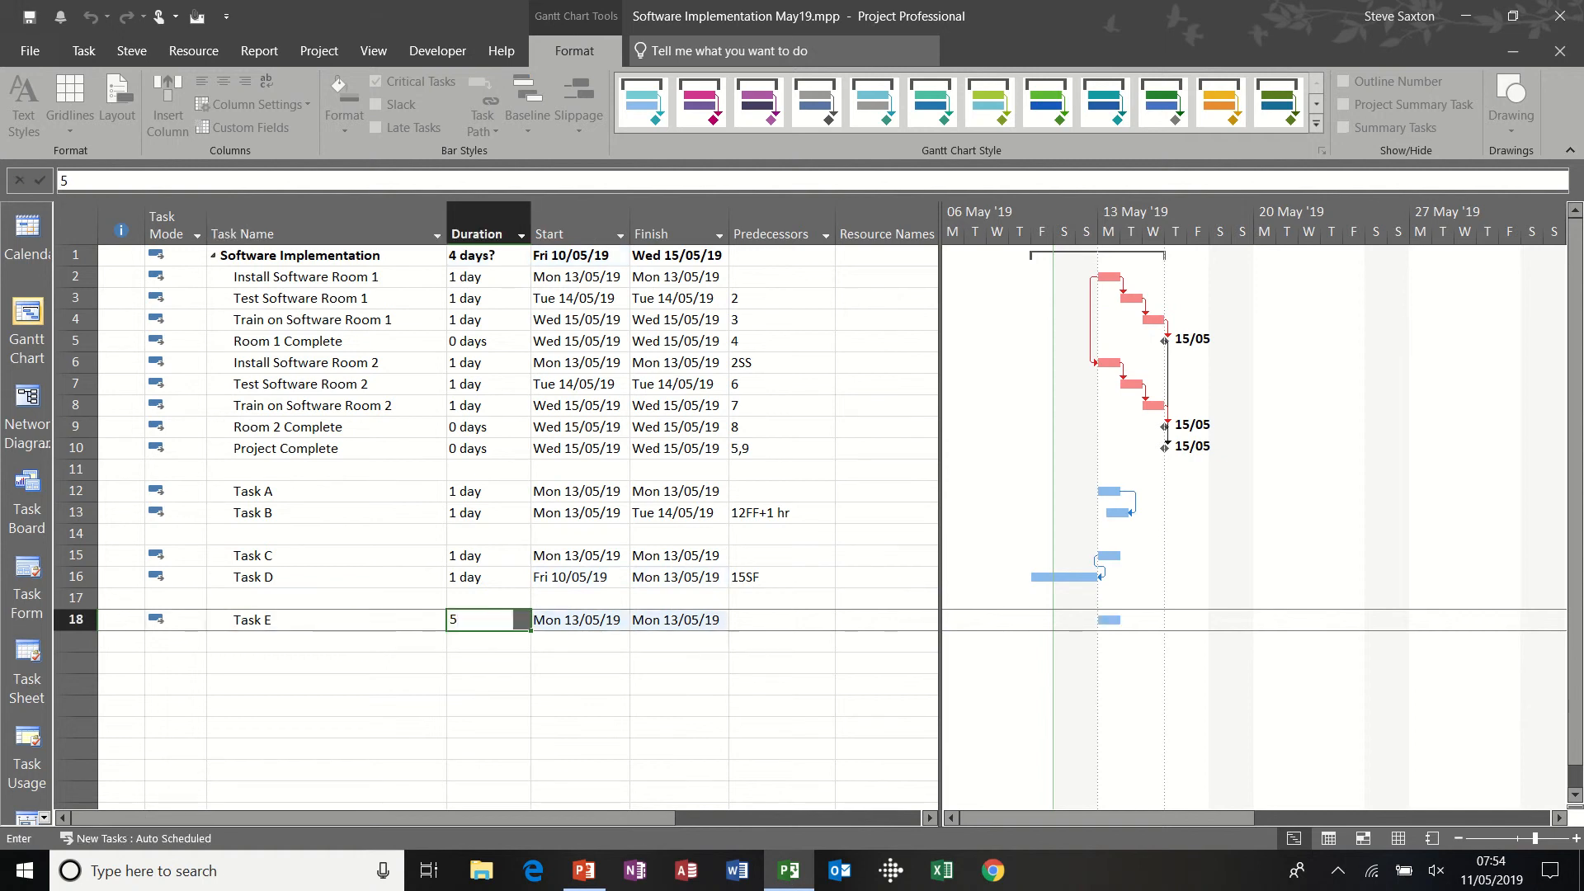
key(Return)
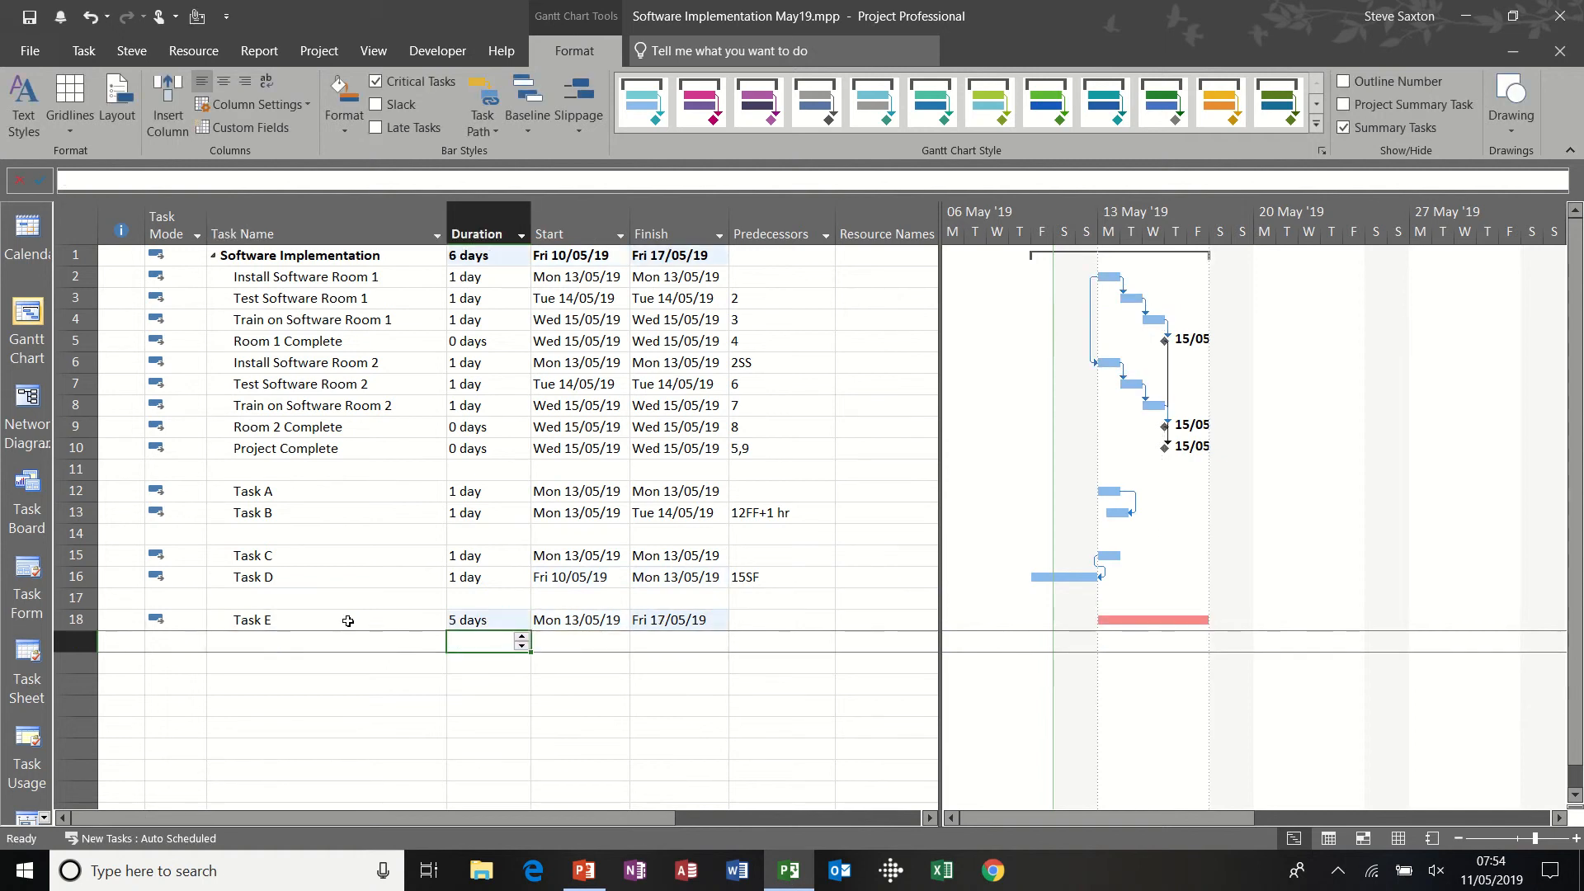
- Add a task named Task F directly below Task E with a duration of 5 days
text(Tas)
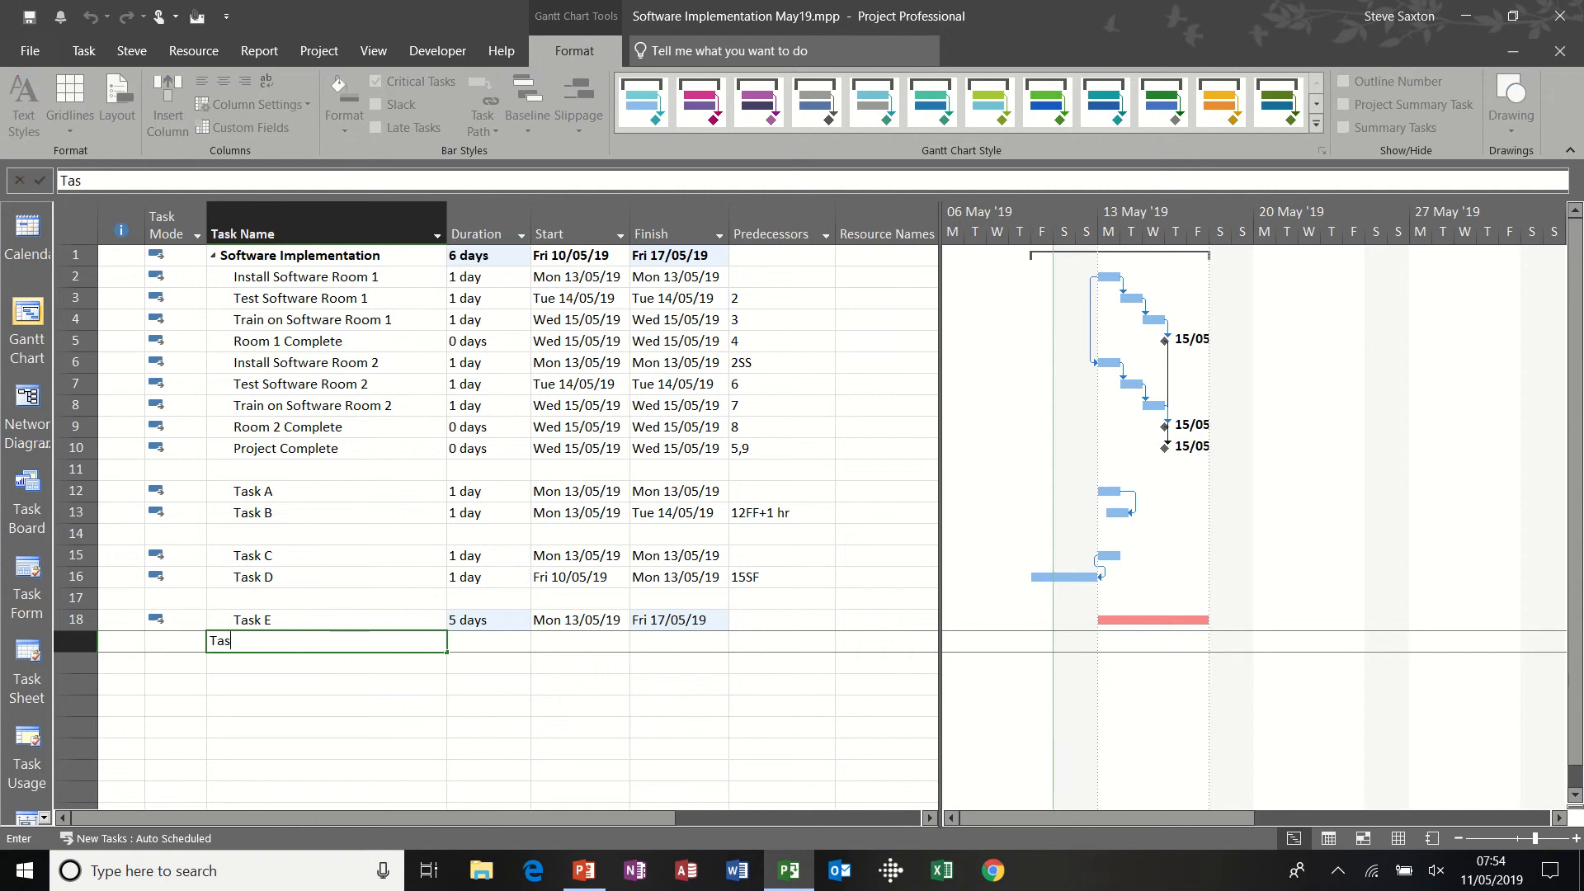
text(k F)
key(Tab)
text(5)
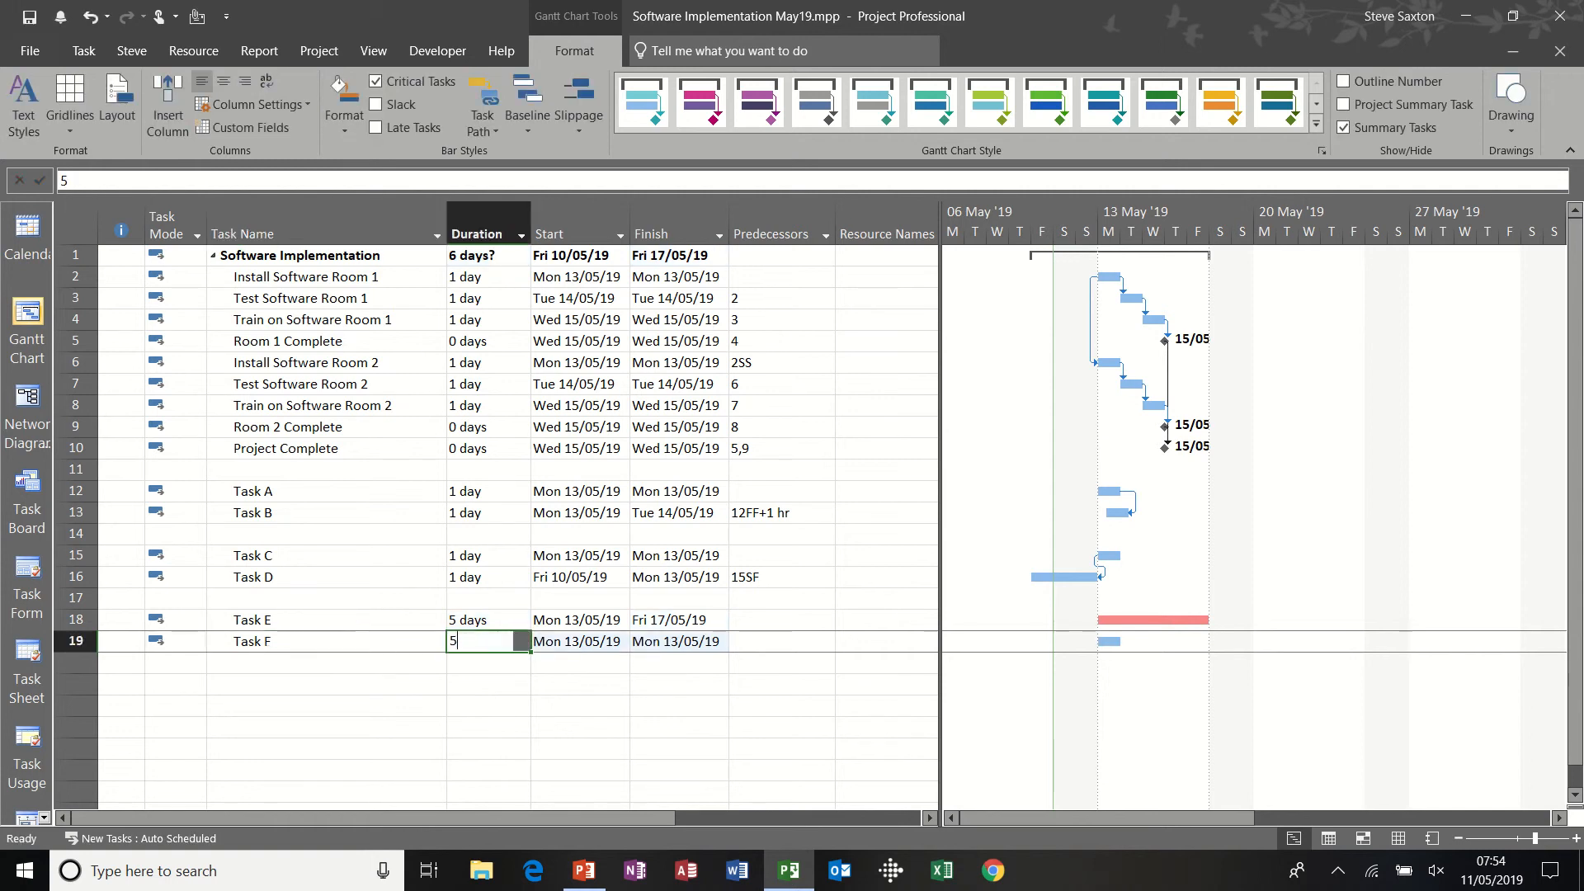
key(Tab)
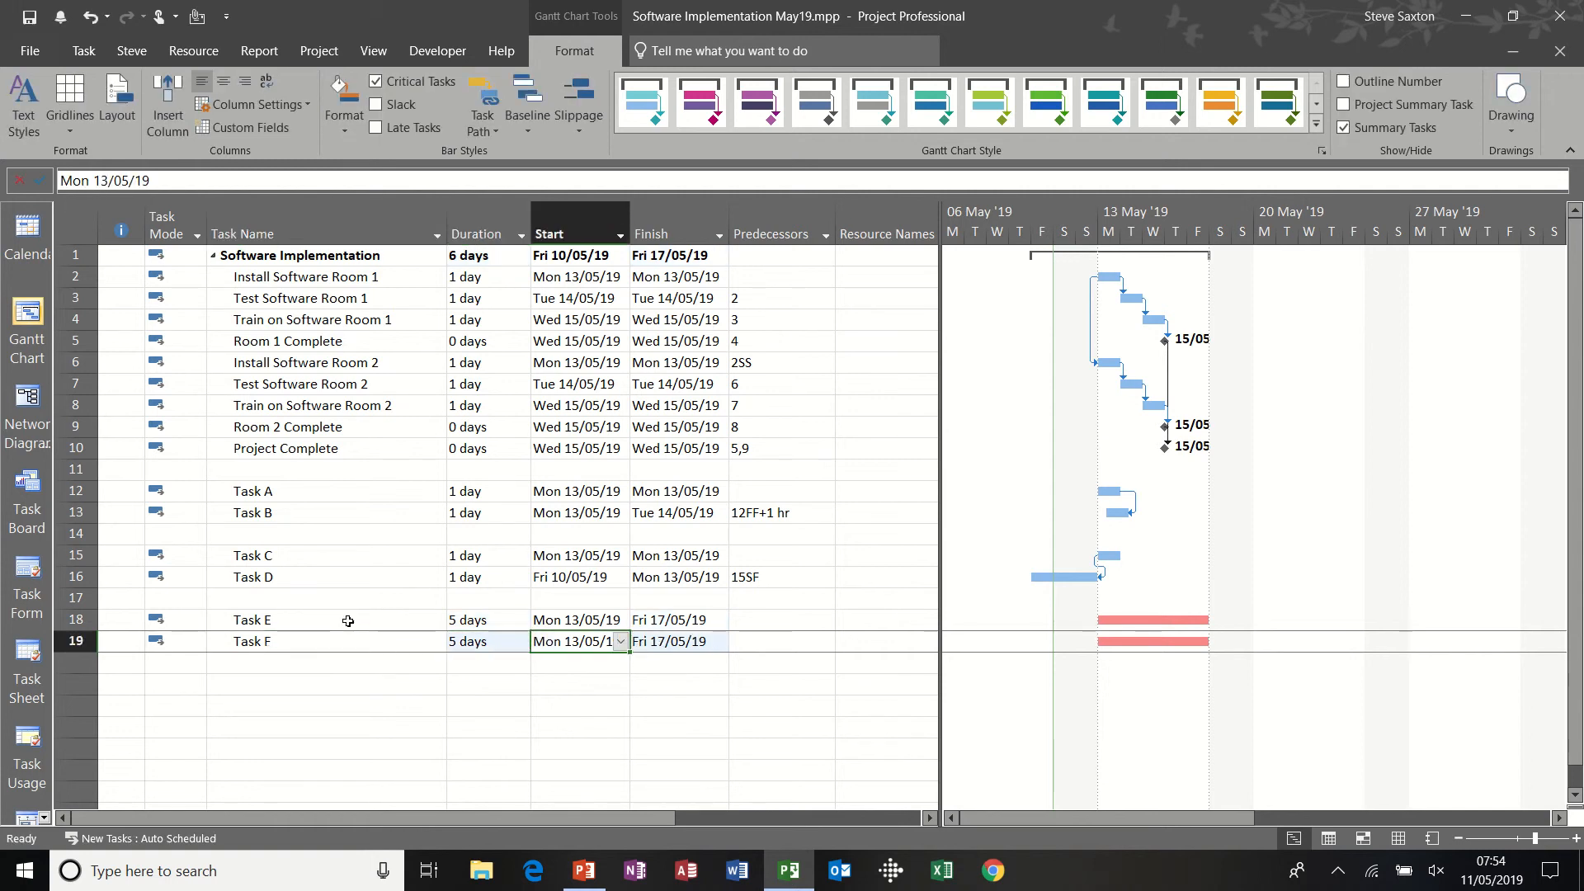
- Give Task F a finish-to-start link to Task E by setting its predecessor to 18
click(816, 642)
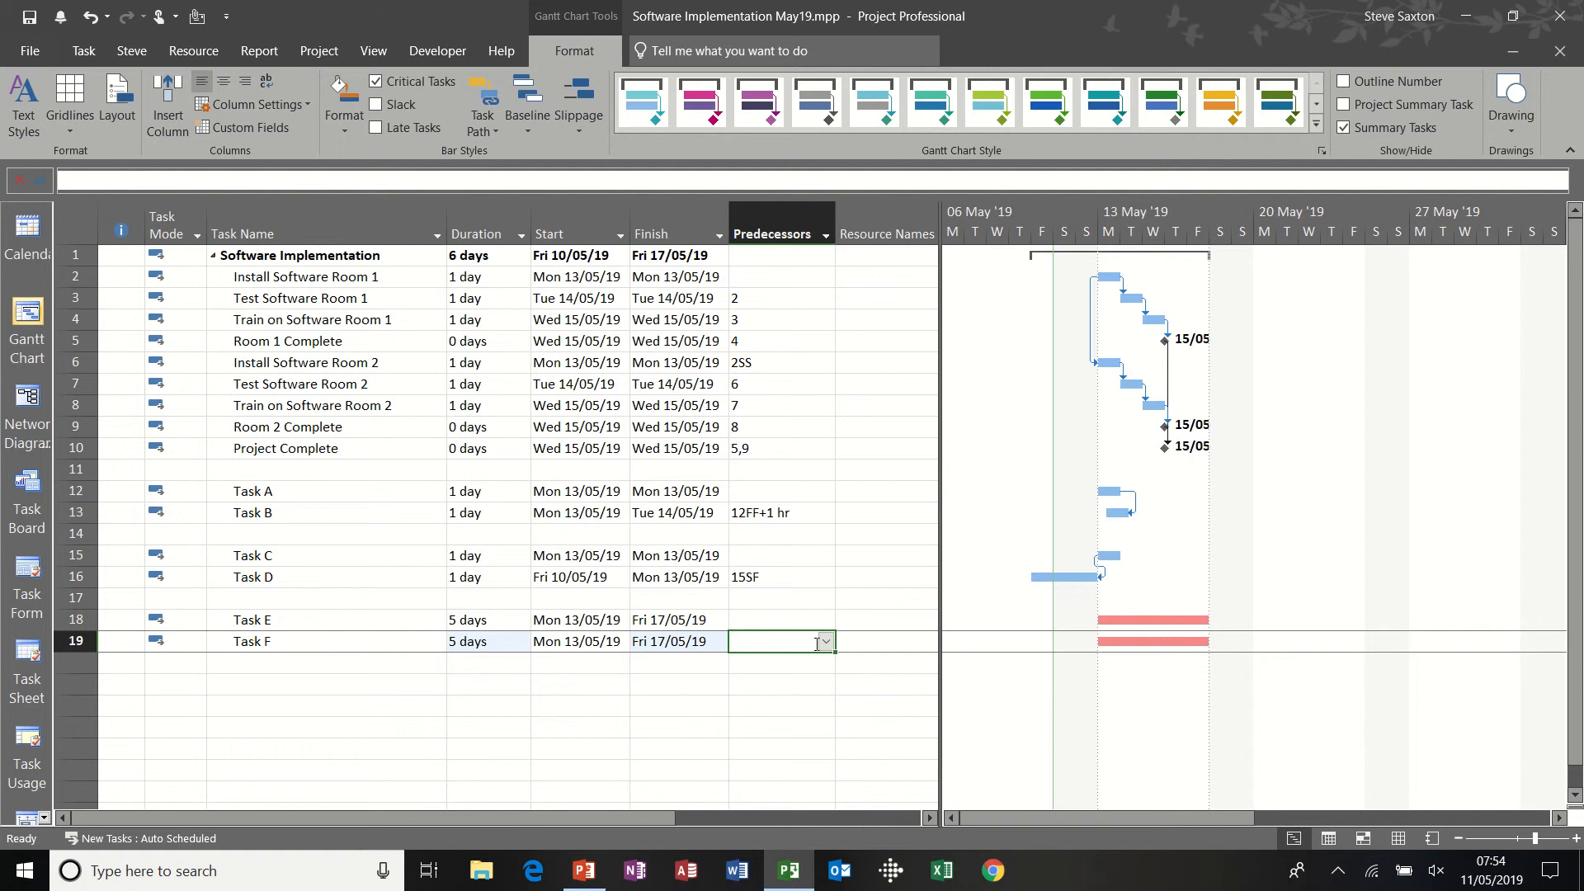
text(18)
key(Return)
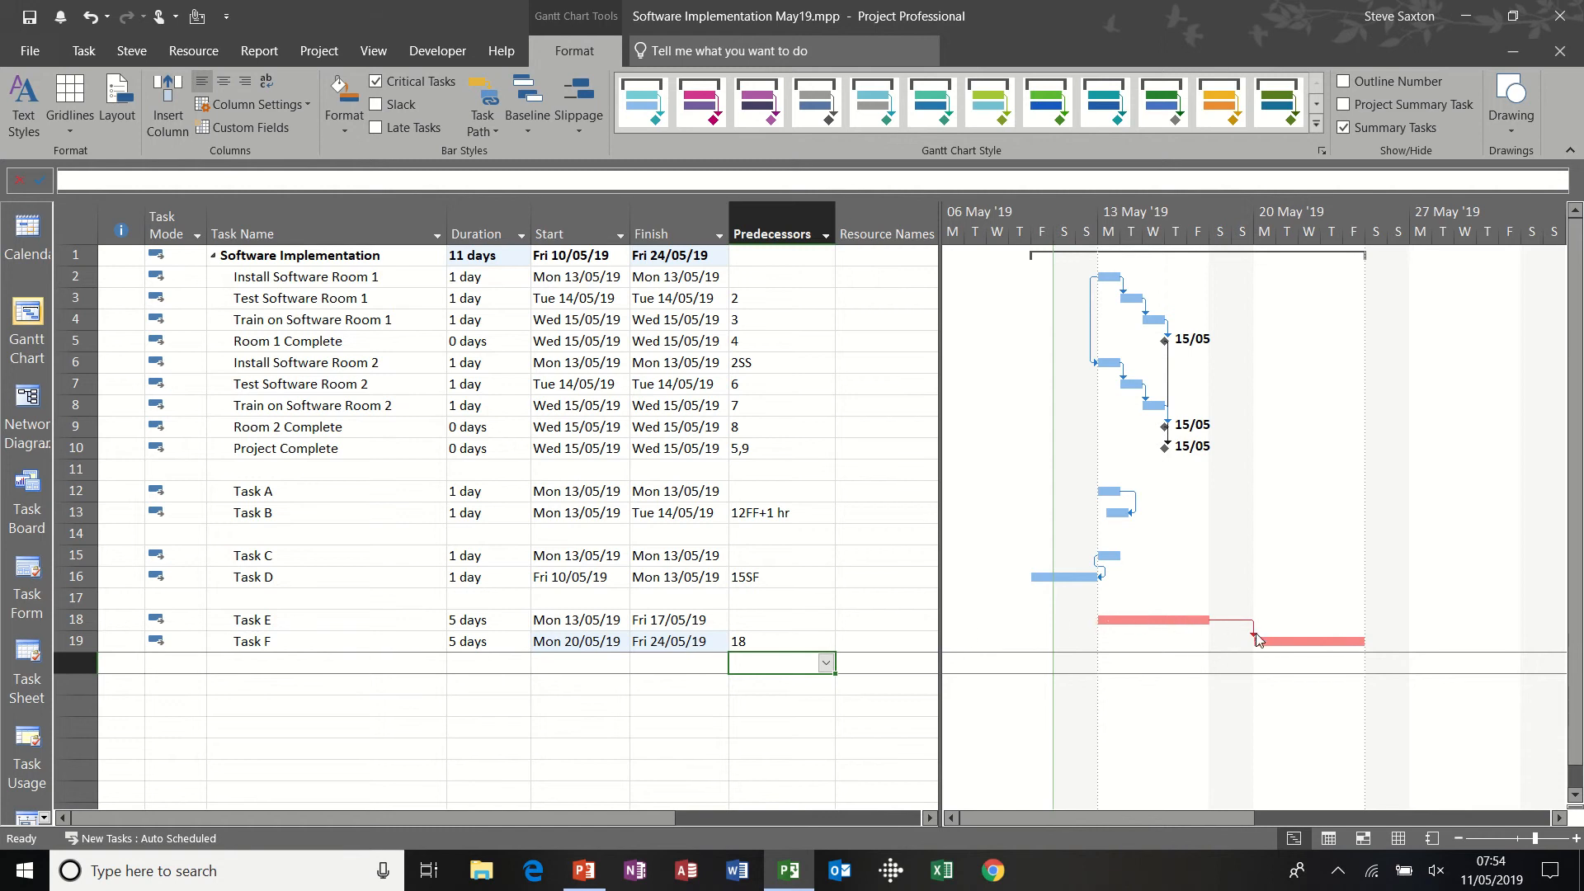
- Set the lag on Task F's finish-to-start link to Task E to -4 days
click(774, 642)
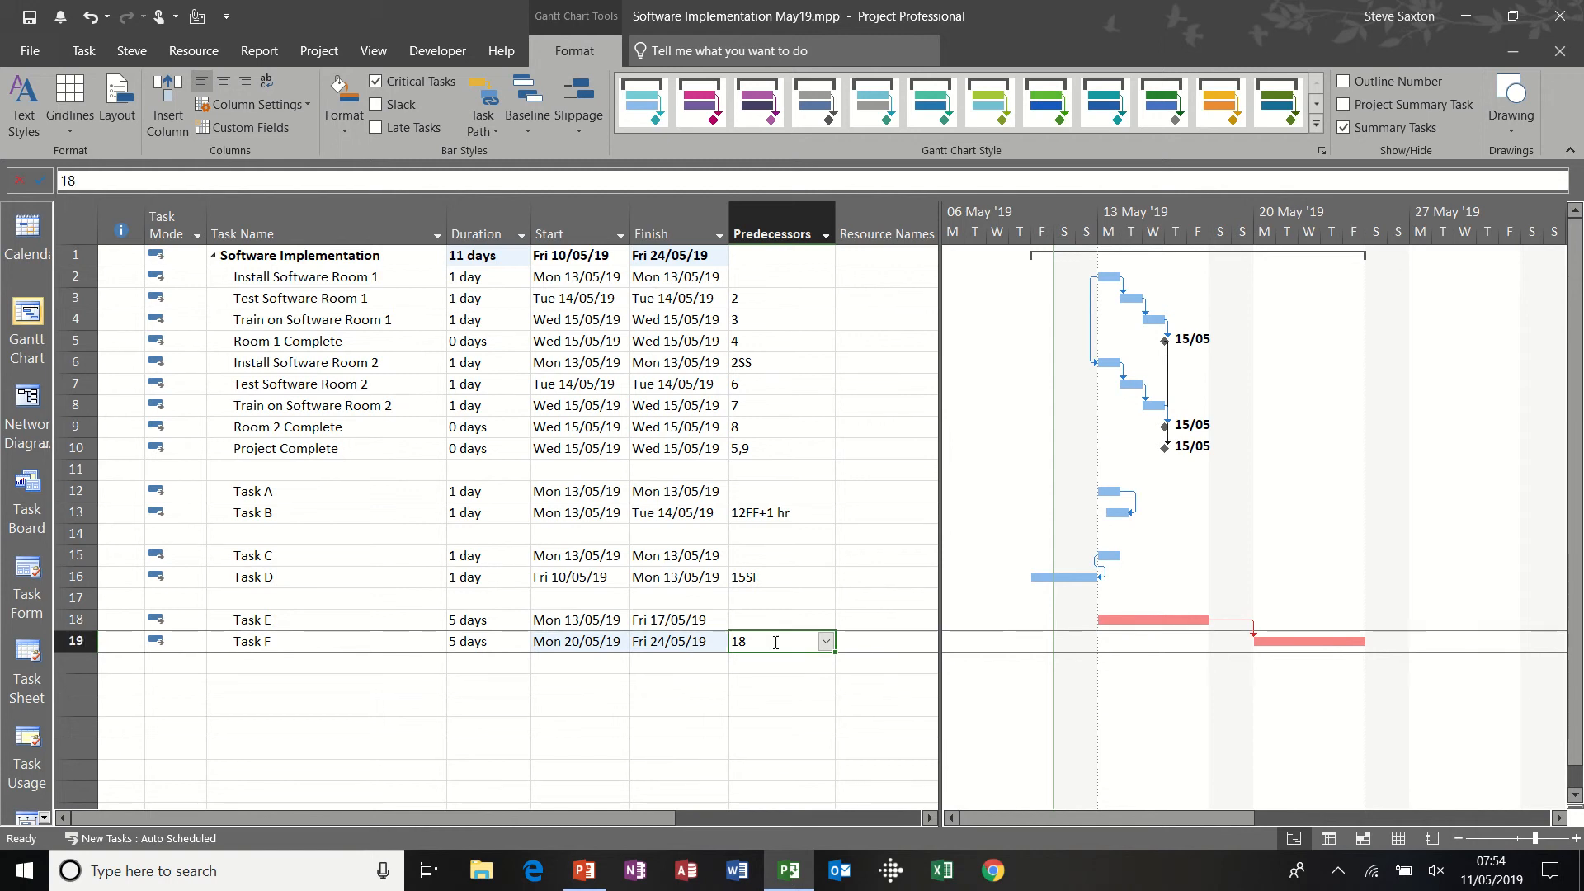
double_click(774, 641)
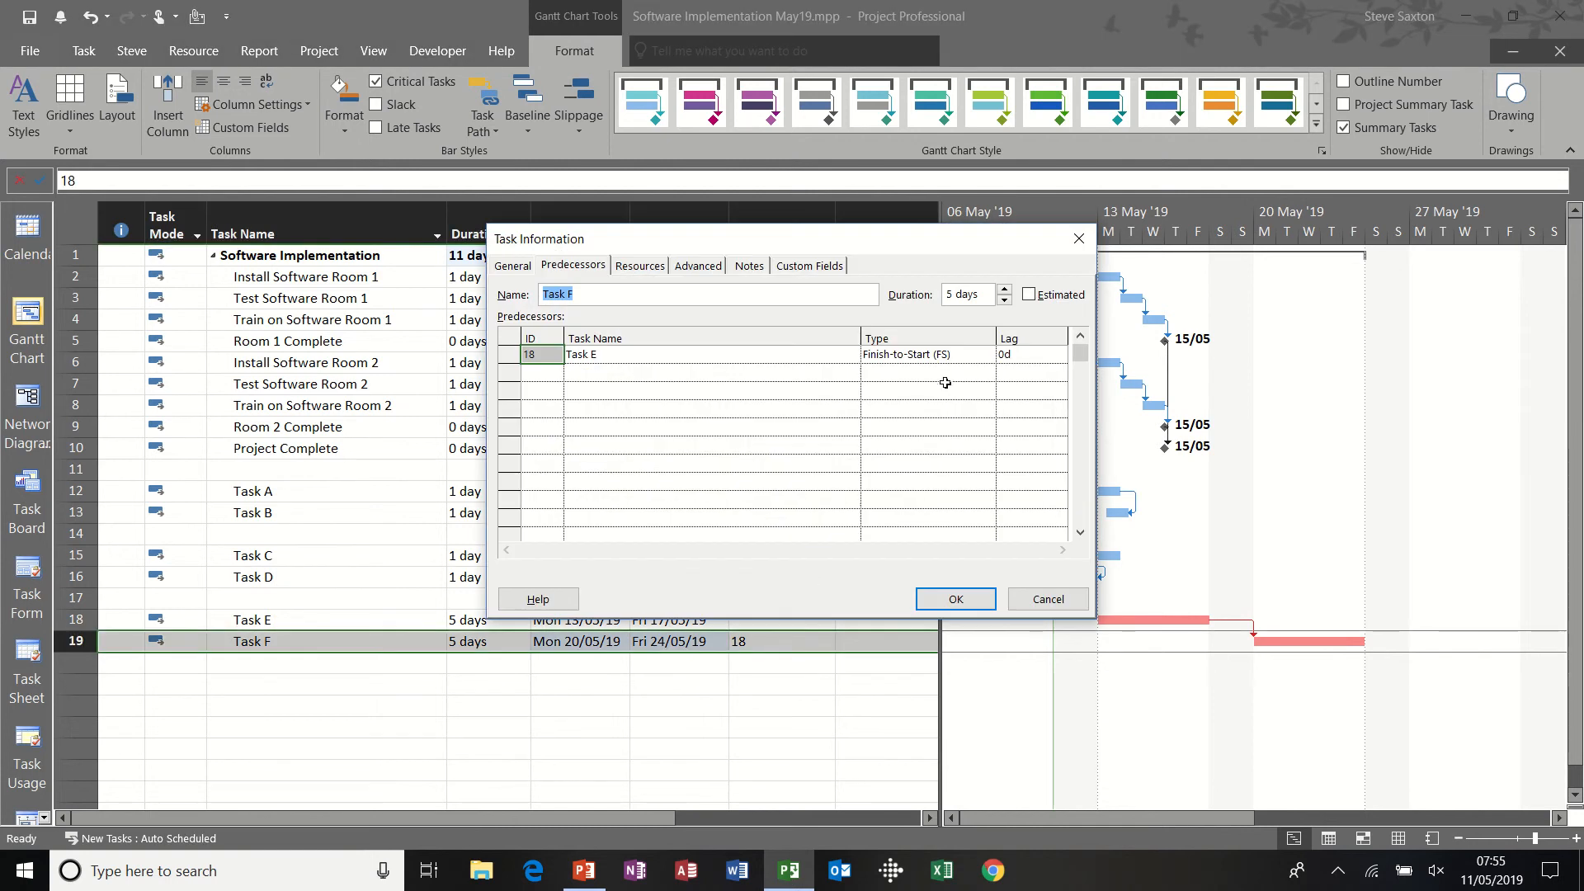
click(1026, 355)
text(-4)
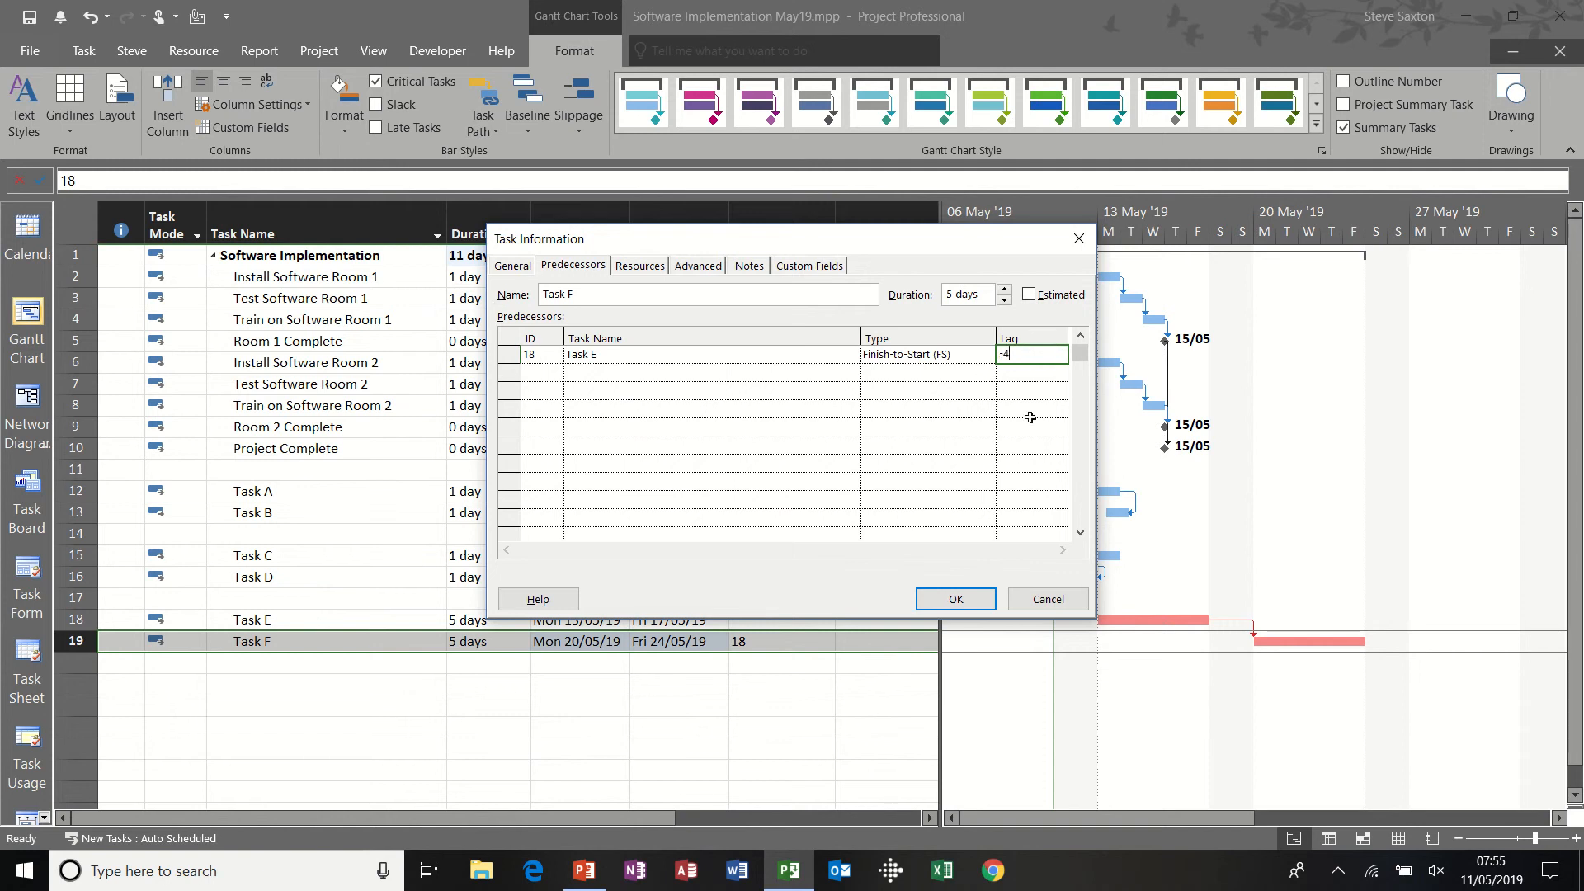
click(957, 599)
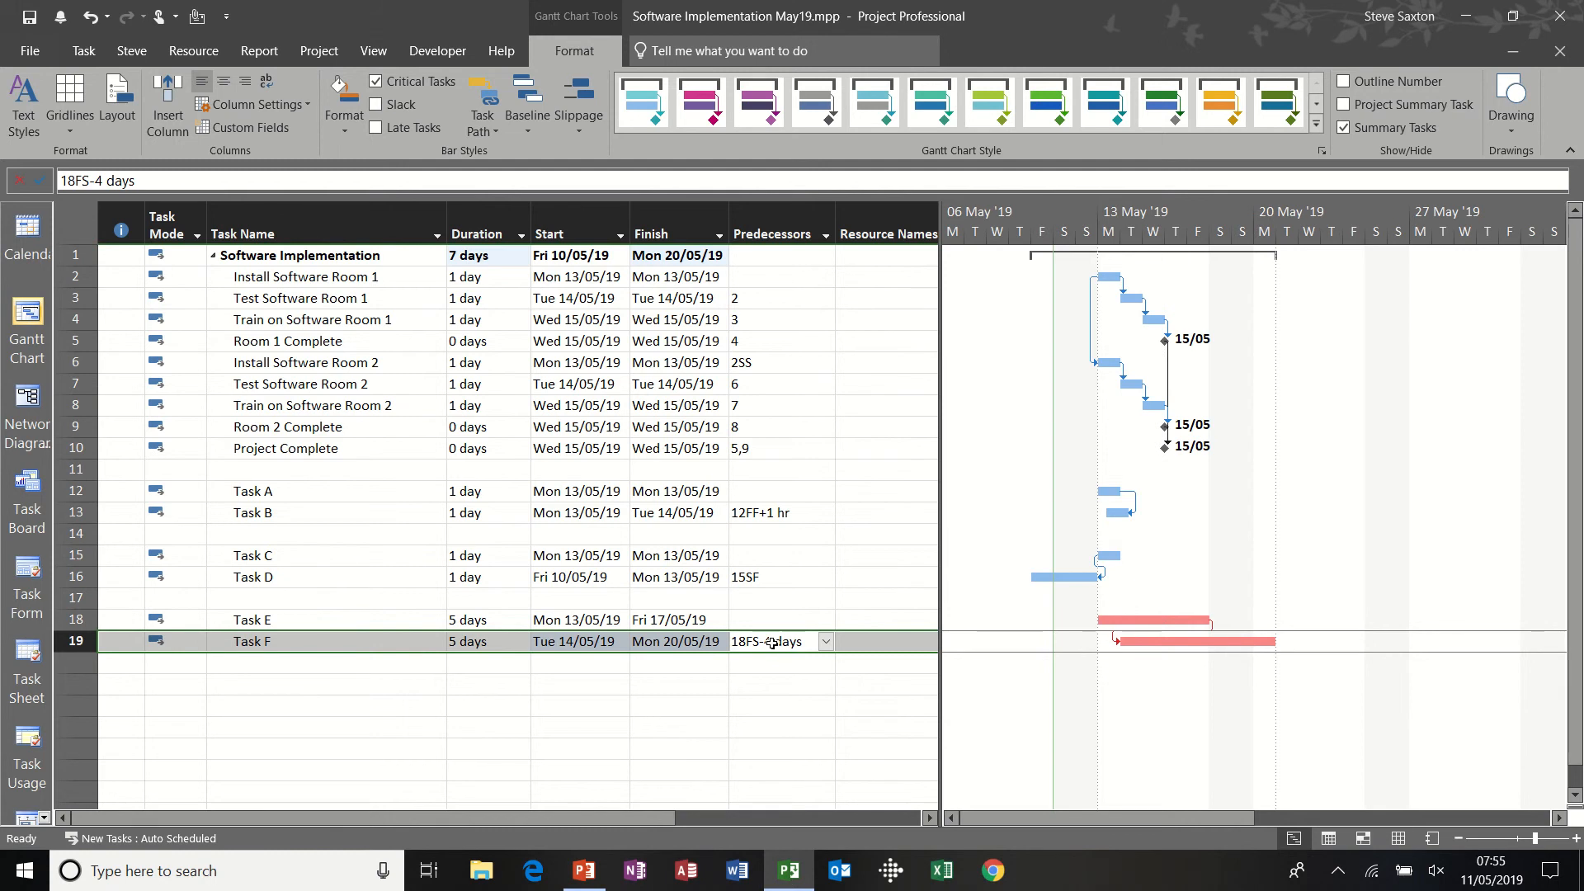
- Change Task F's predecessor to 18SS+1 day and move the Task E bar to start on Mon 20/05/19
text(18s)
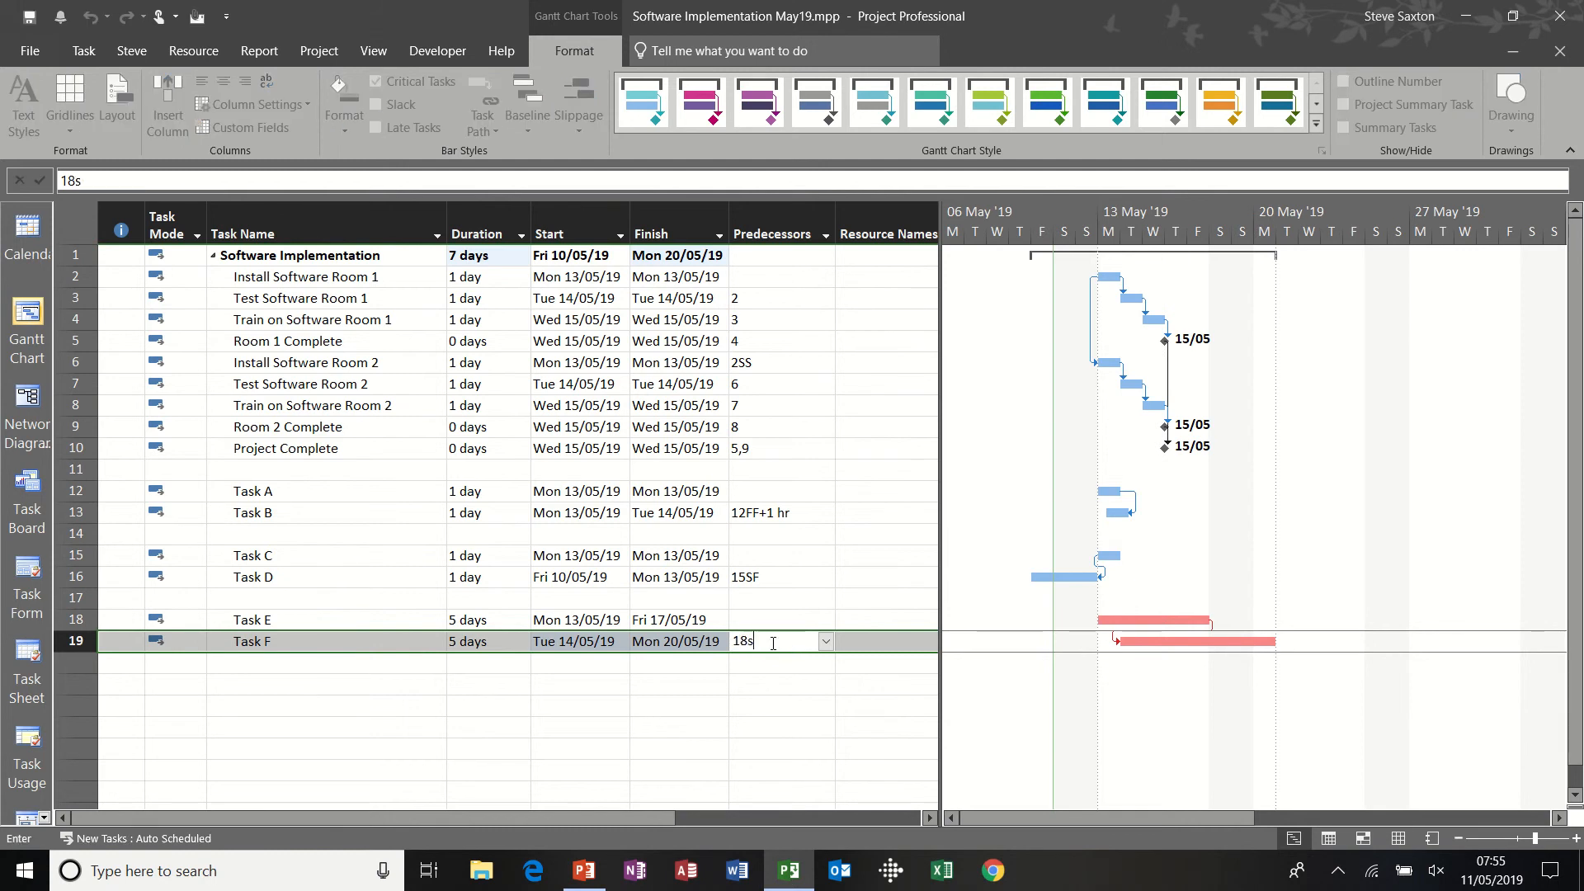
text(s+1)
click(763, 662)
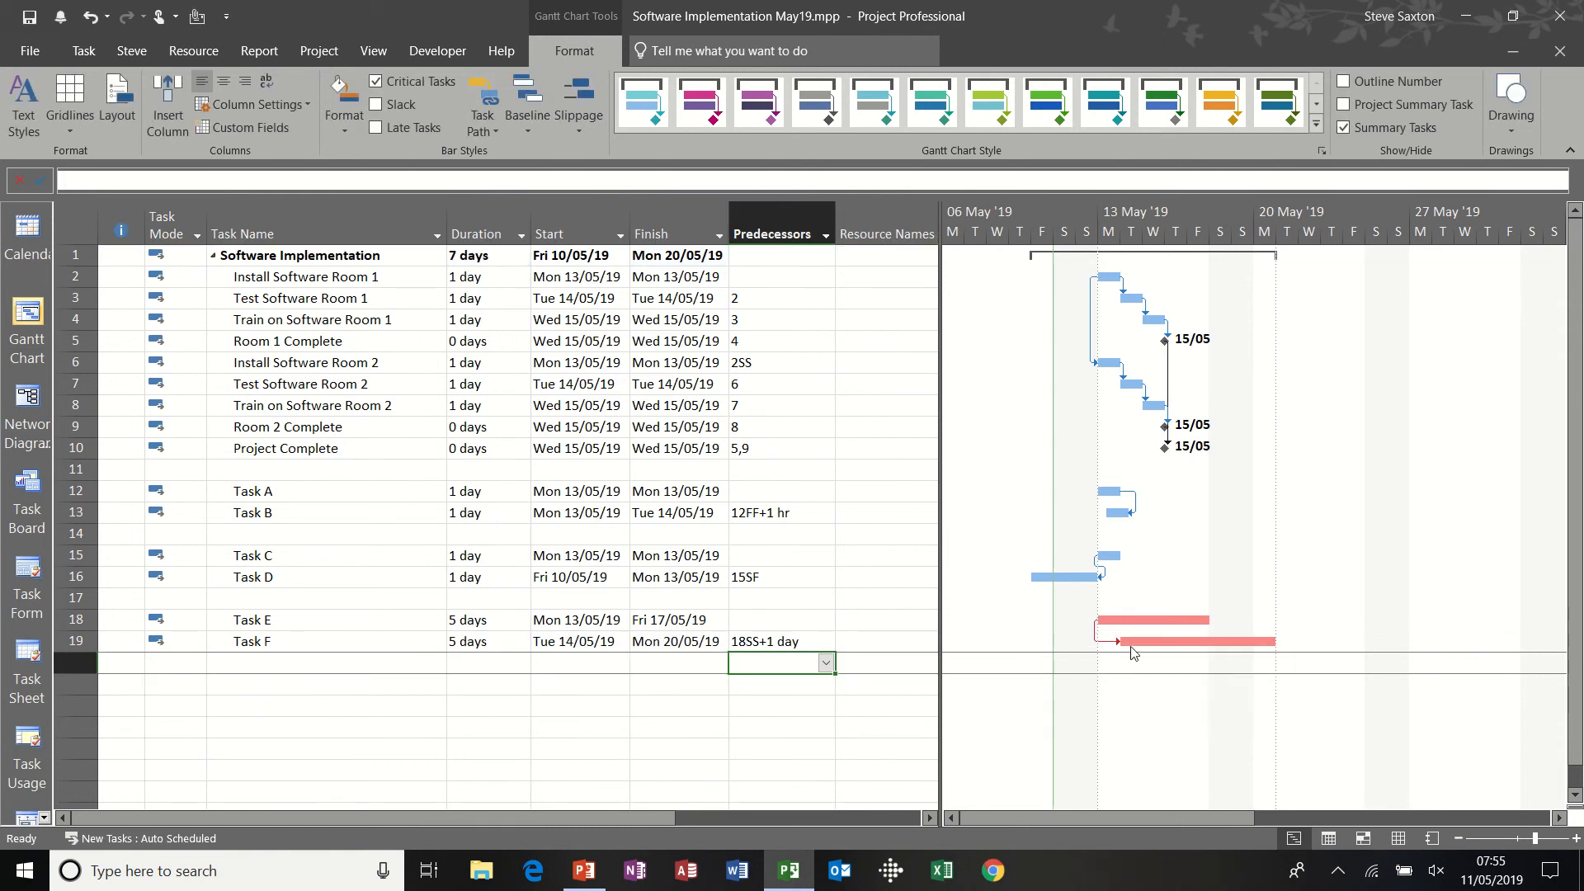
drag(1123, 618, 1299, 619)
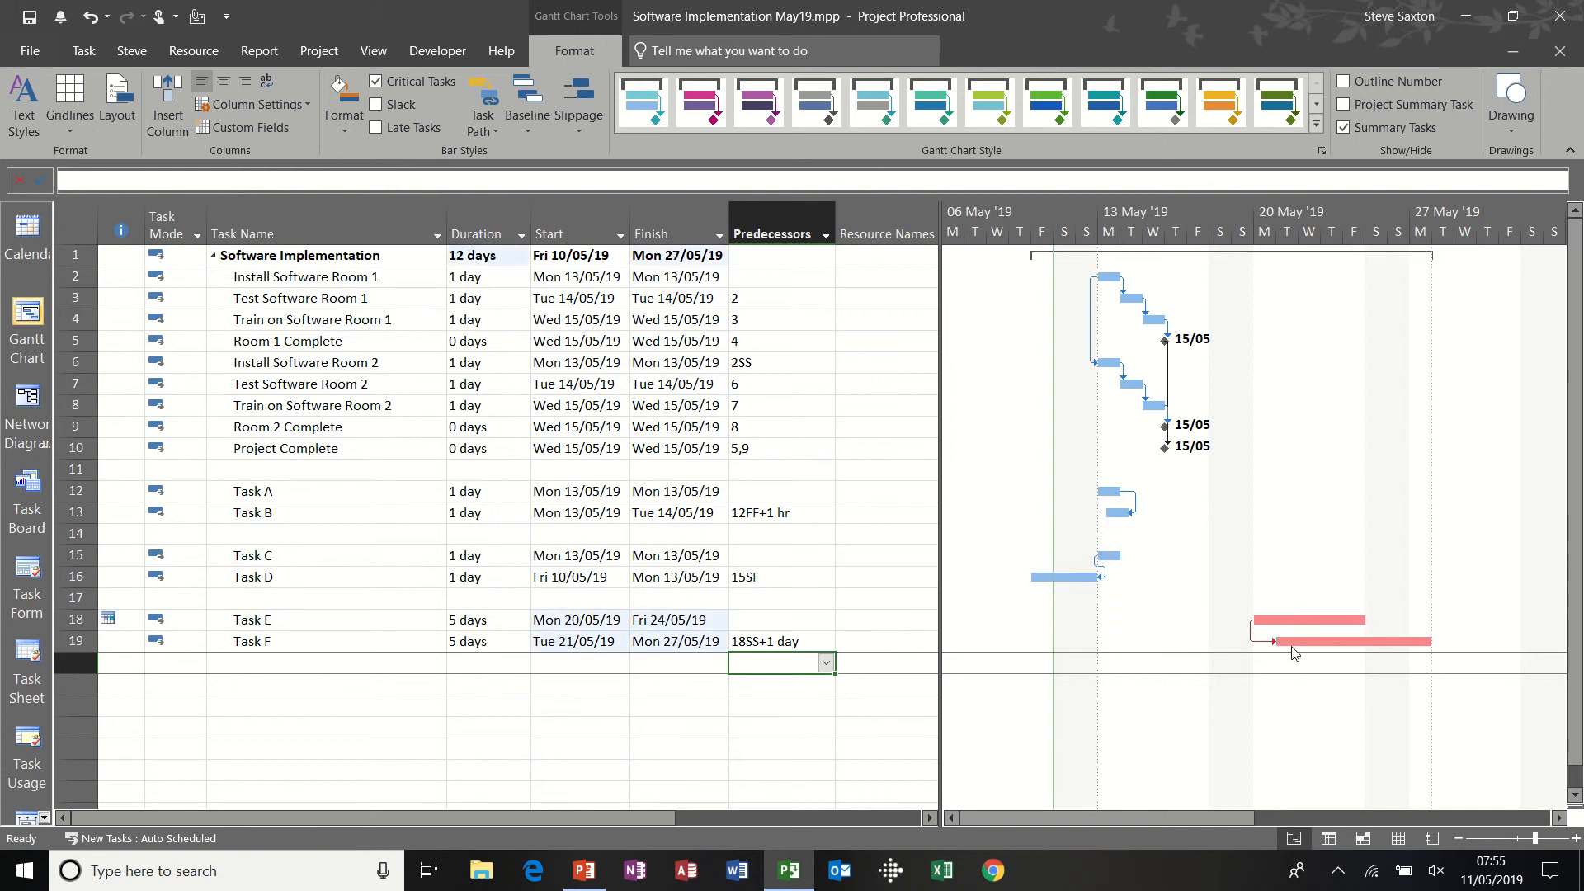
- Add a task named Task G with a duration of 5 days, leaving one blank row below Task F
click(328, 683)
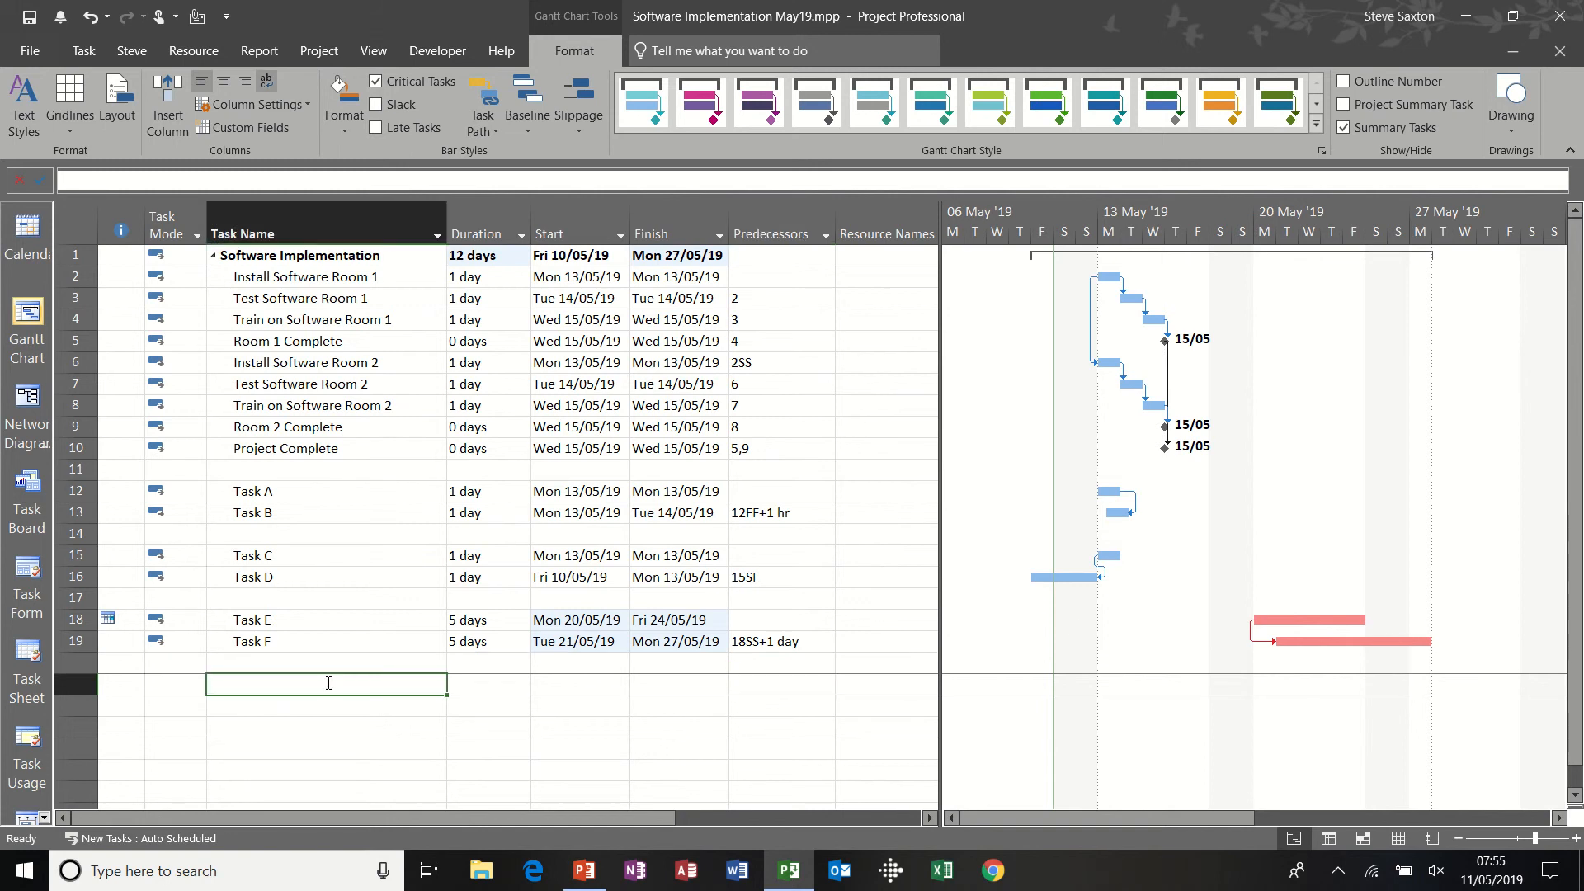
text(Task)
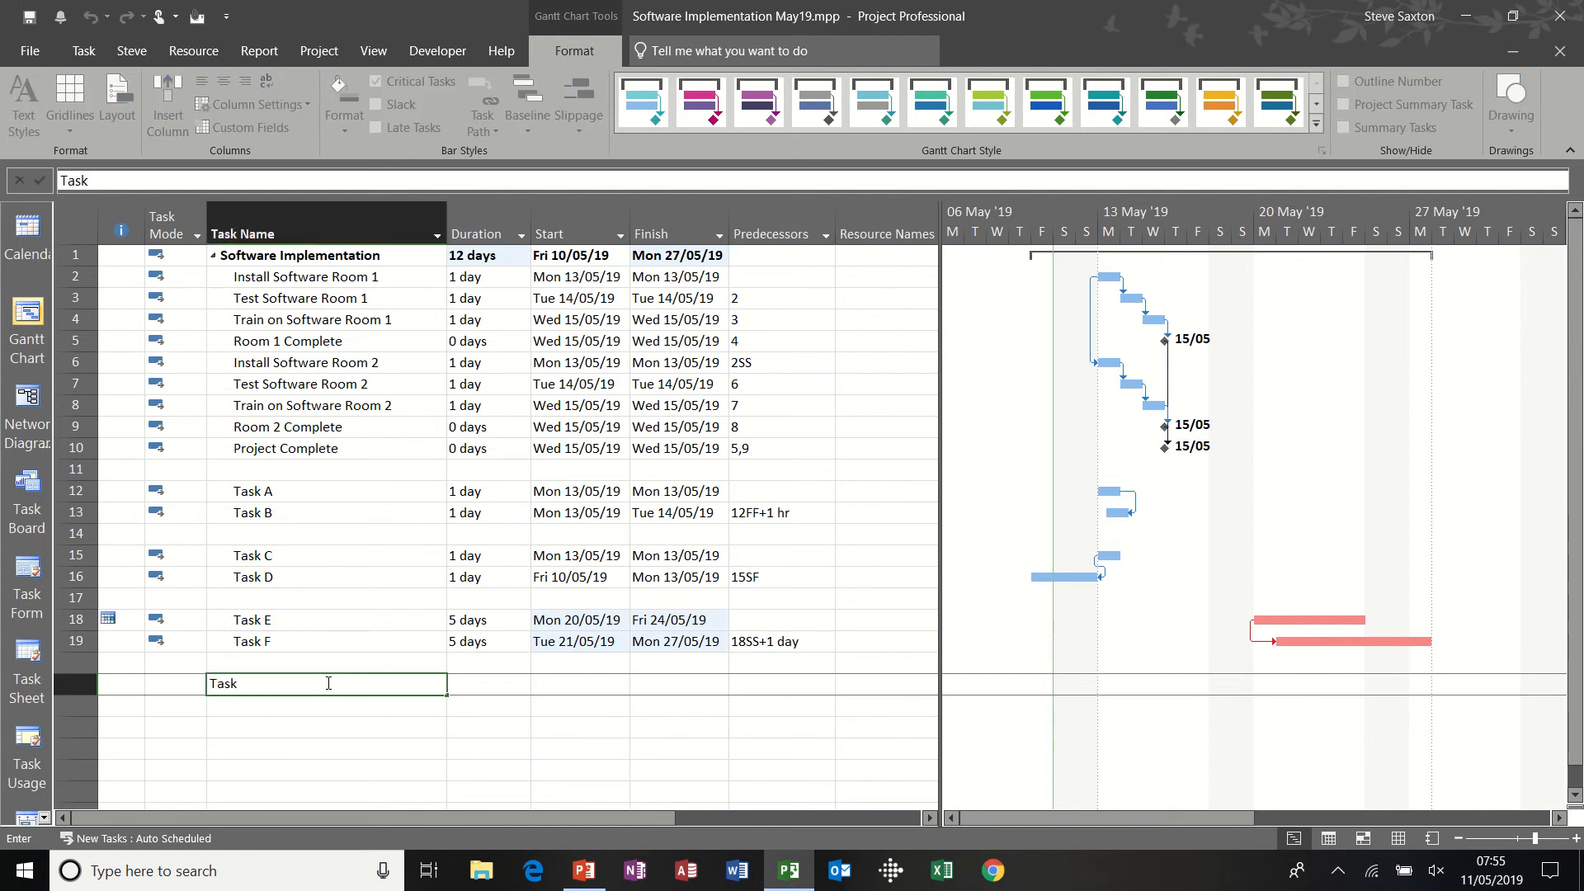
text( G)
click(460, 685)
text(5)
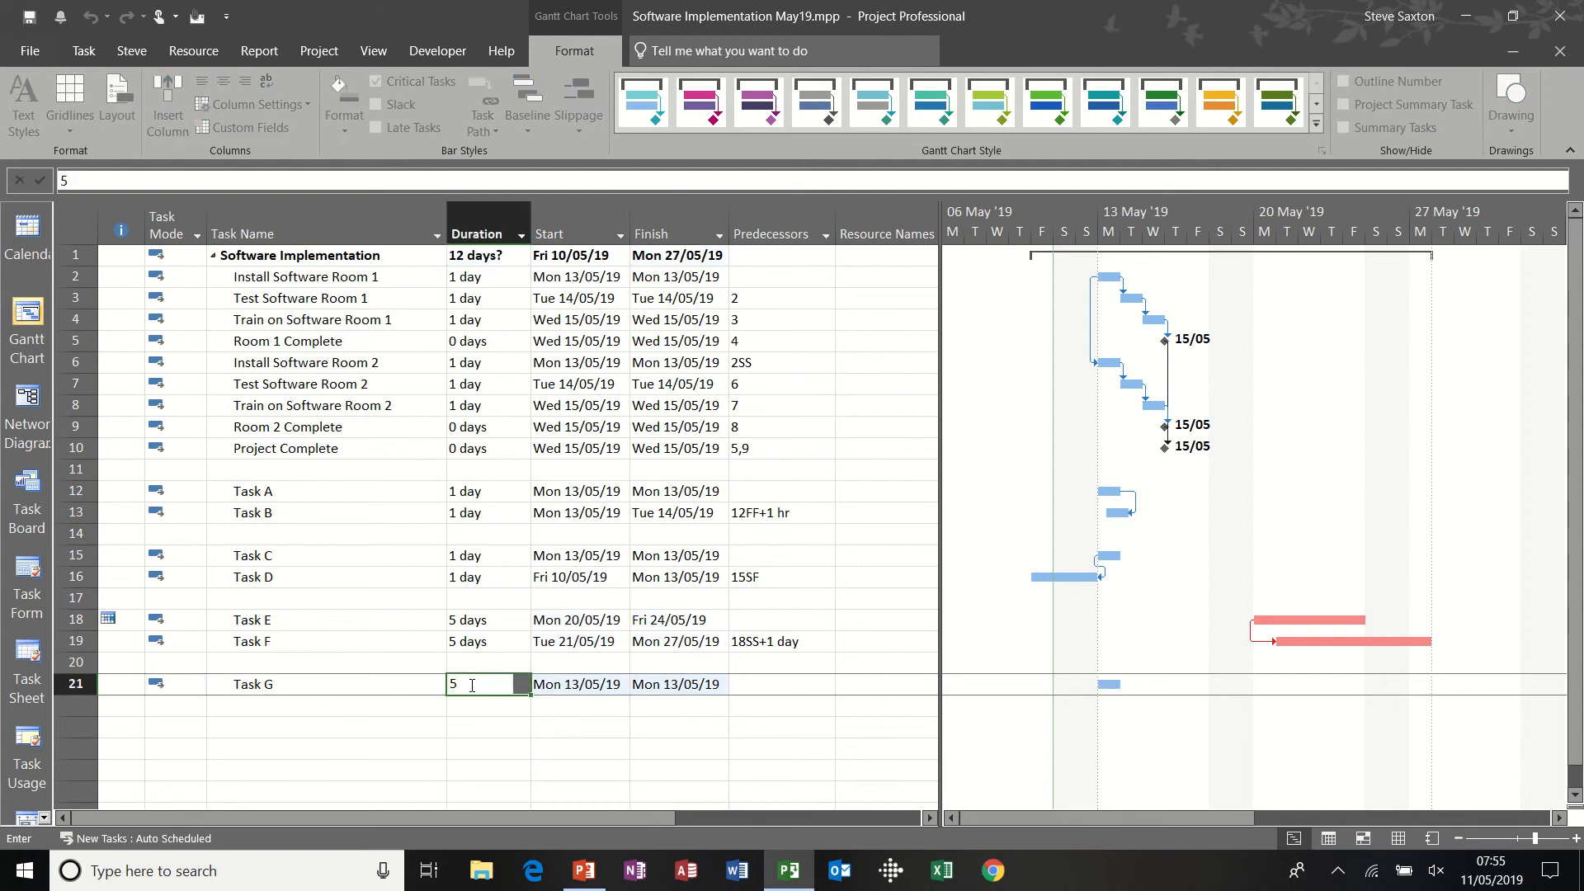
click(344, 707)
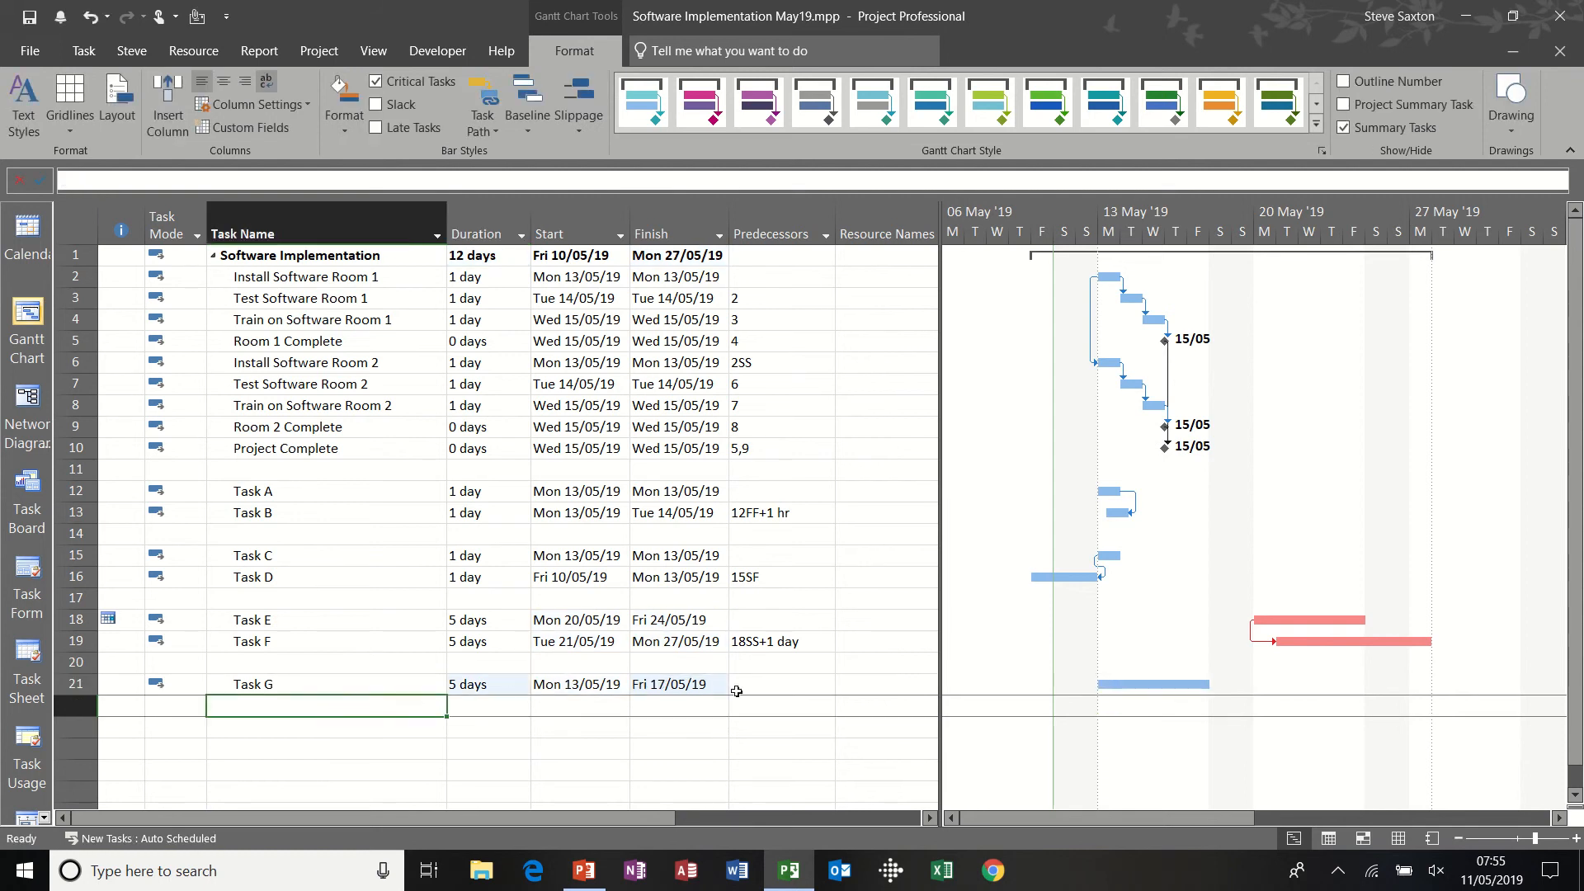
- Split Task G at Wed 15/05/19 with its second part moved to Wed 22/05/19, and rejoin the two parts
click(352, 685)
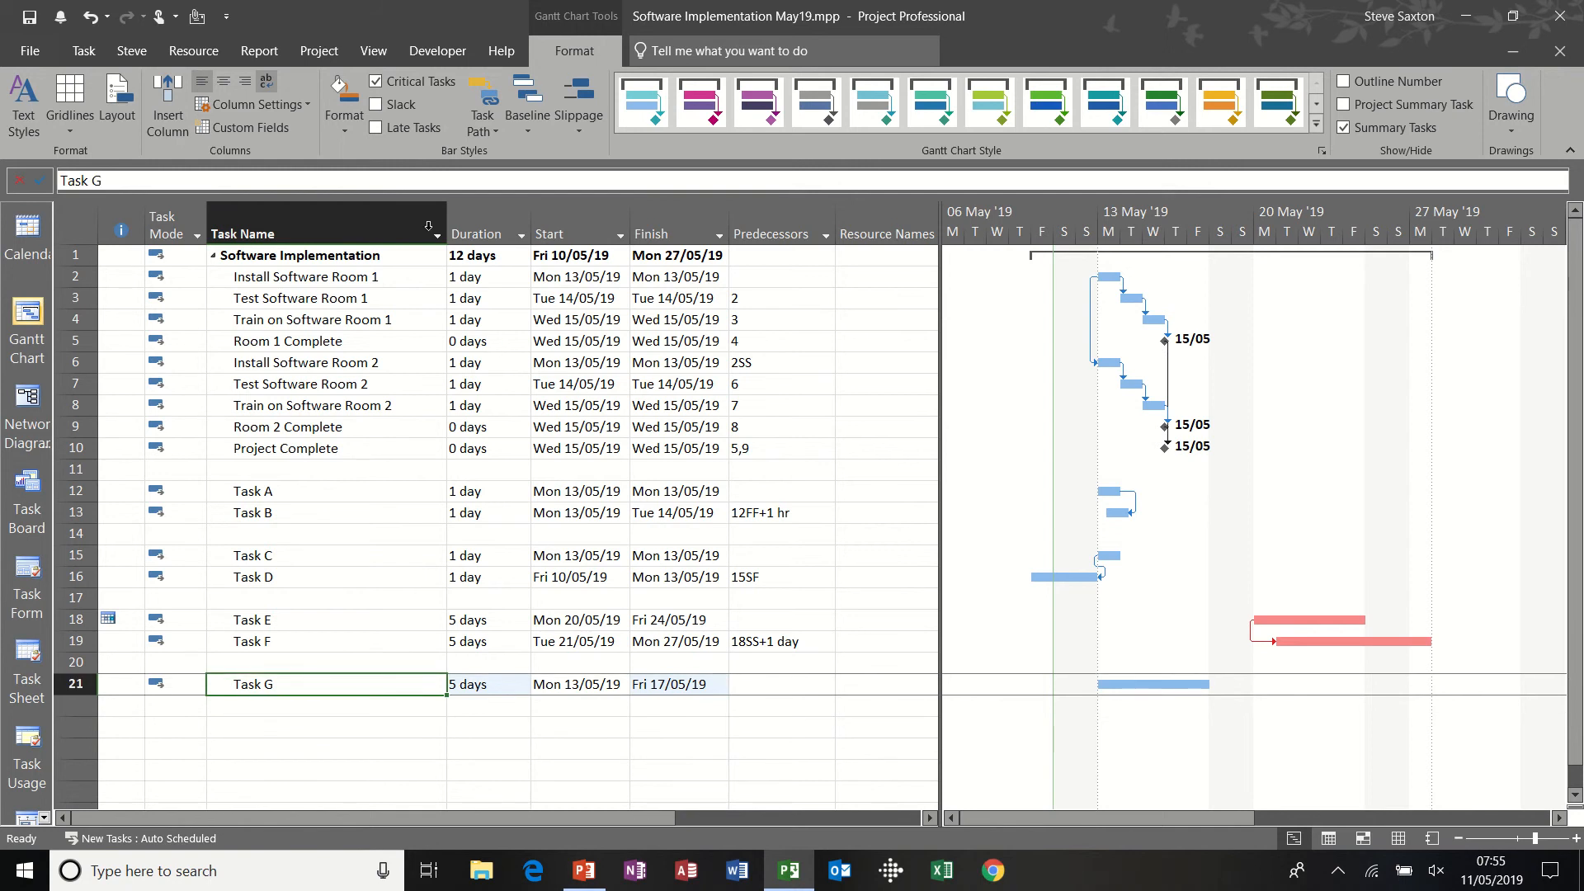
click(86, 53)
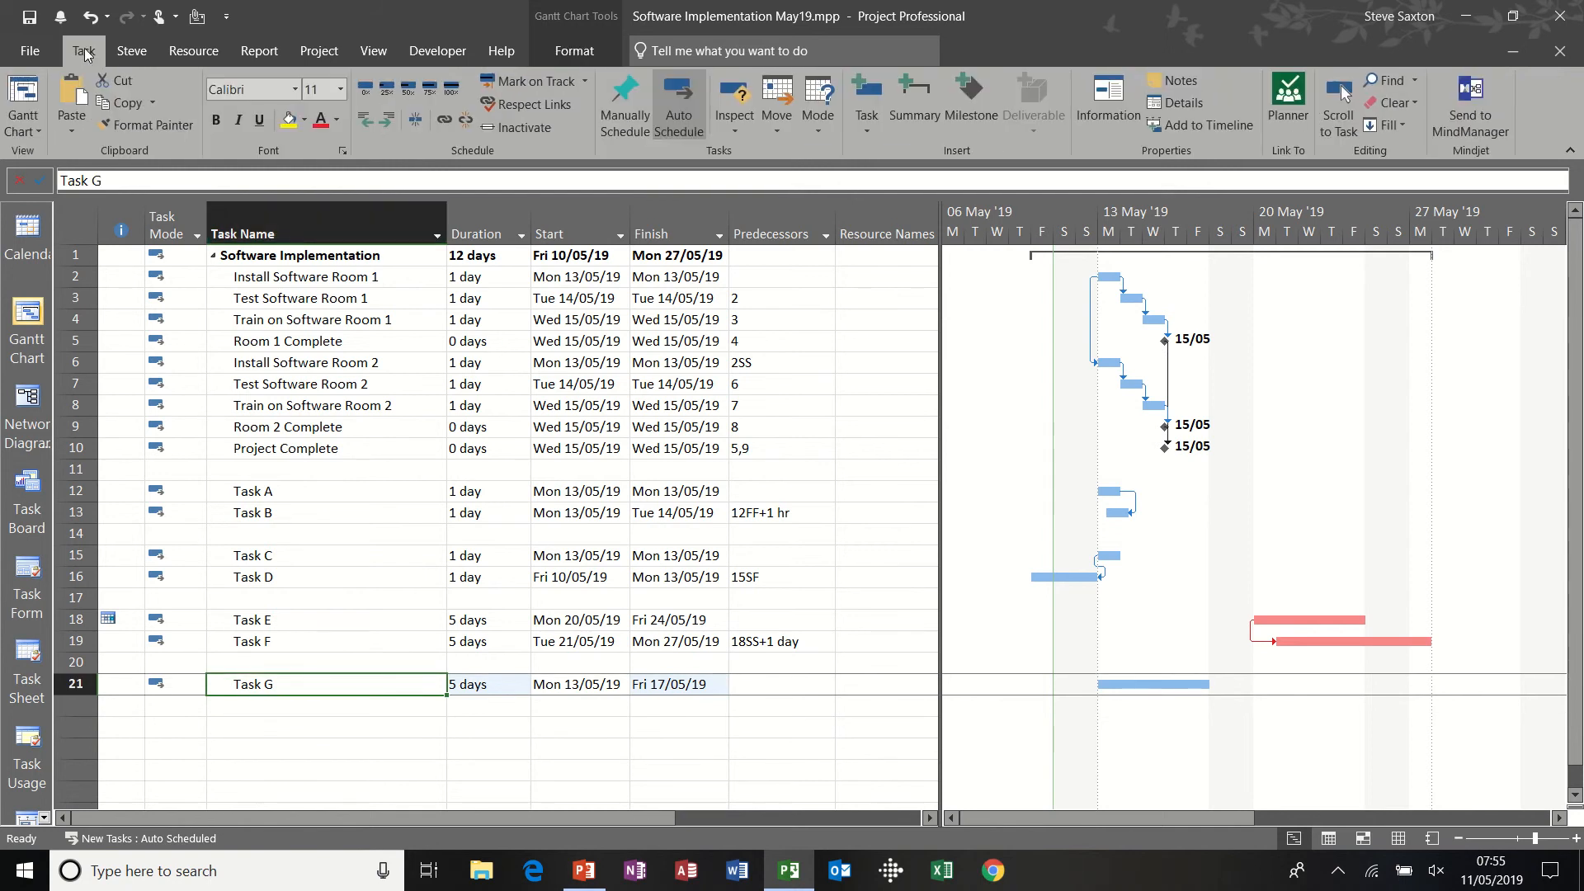
click(416, 124)
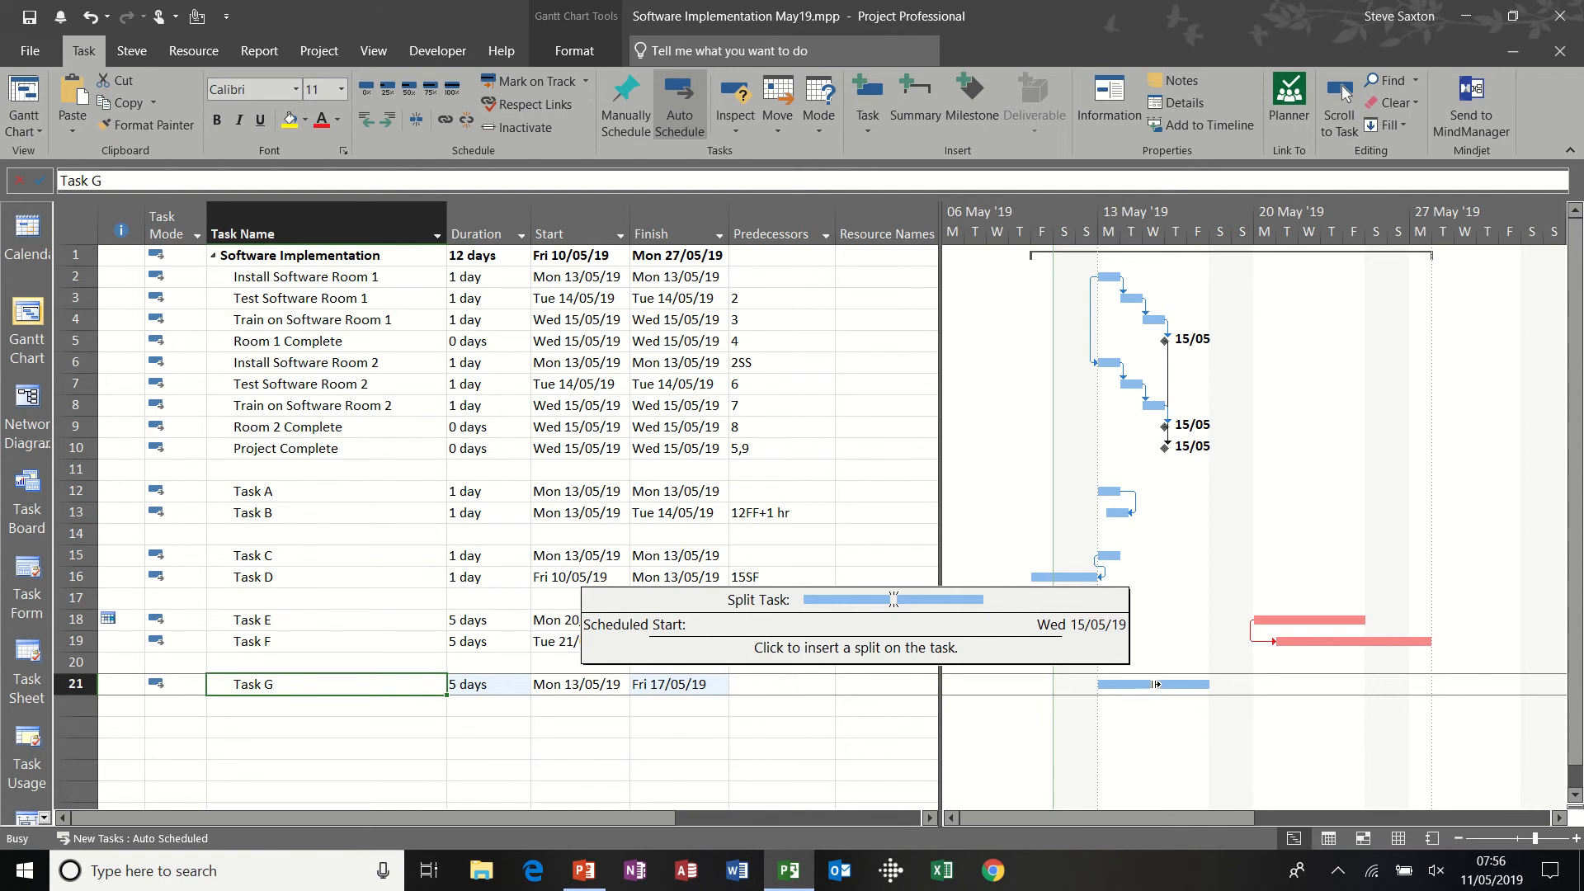
drag(1156, 683, 1314, 680)
mouse_move(1314, 681)
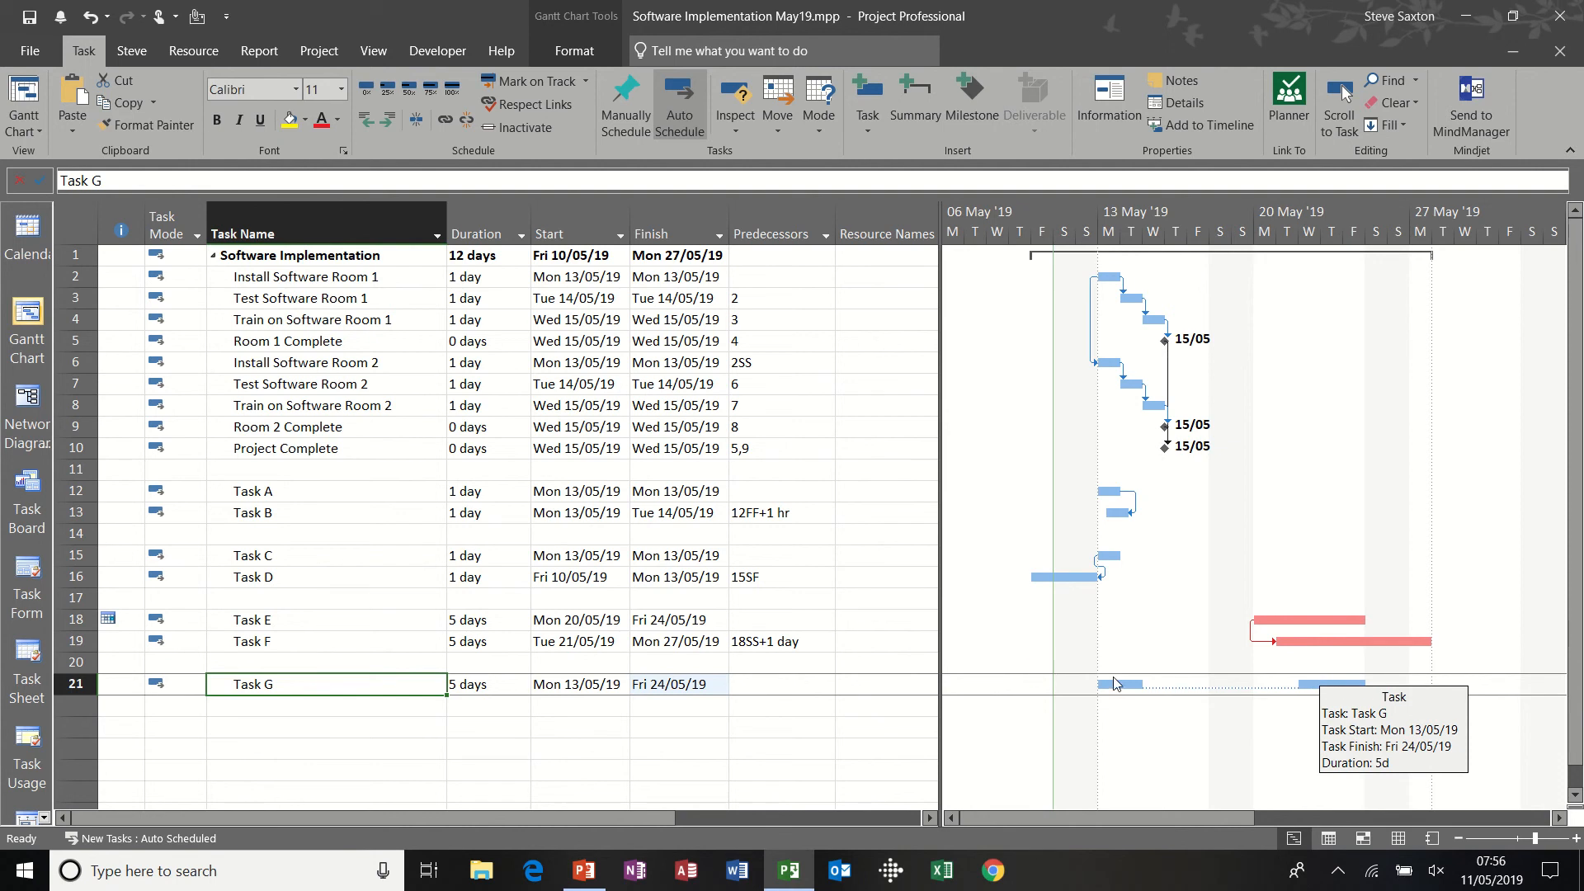
drag(1317, 683, 1159, 693)
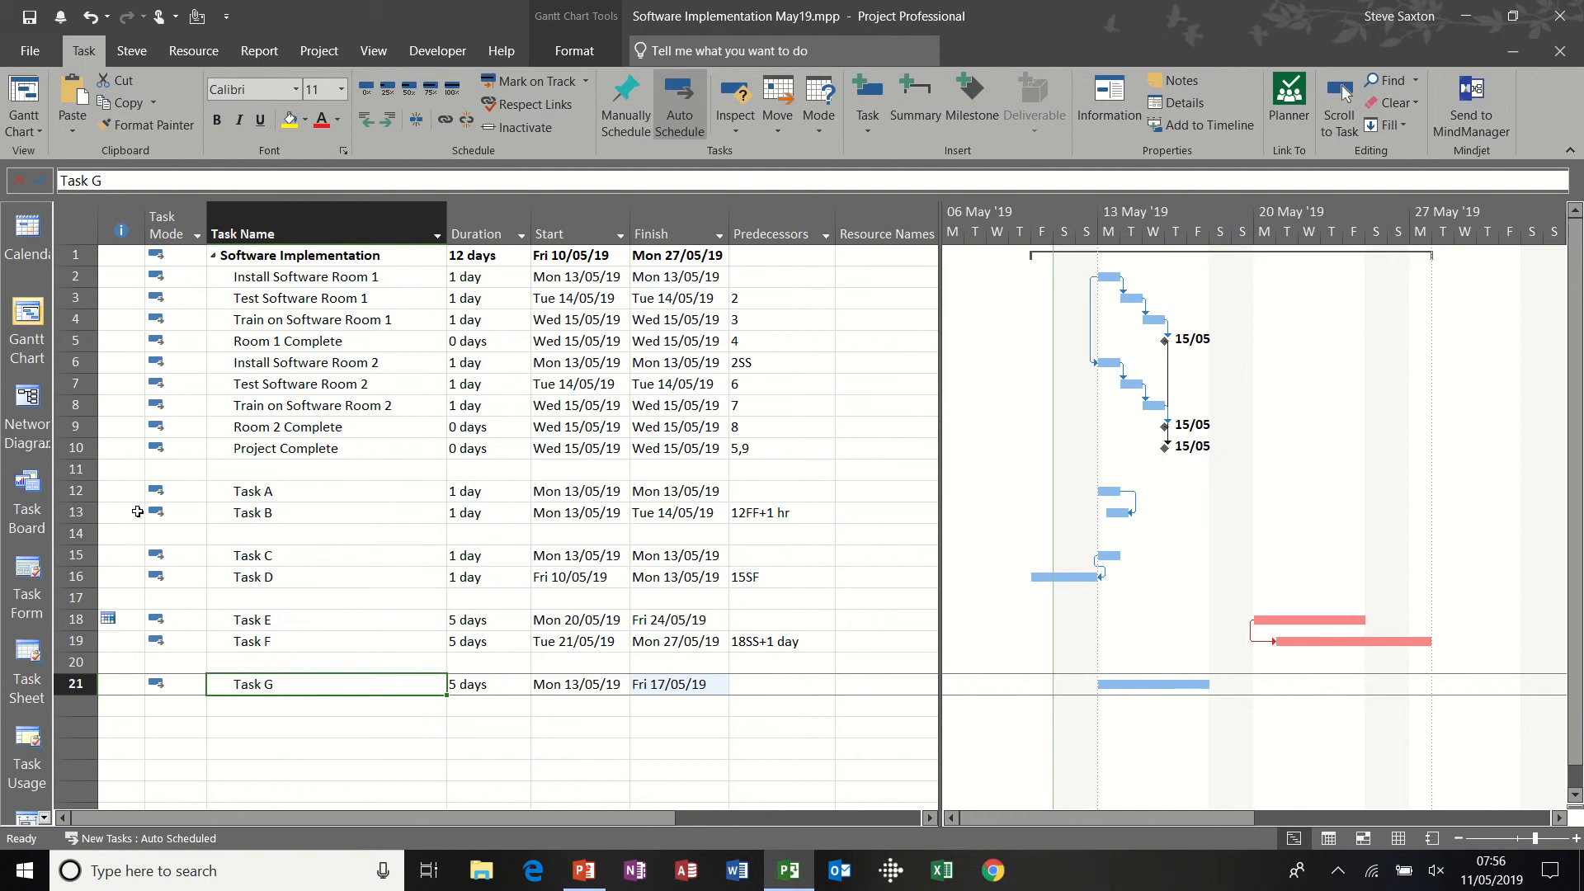
- Delete all the sample rows from Task A to Task G
drag(75, 491, 82, 684)
key(Delete)
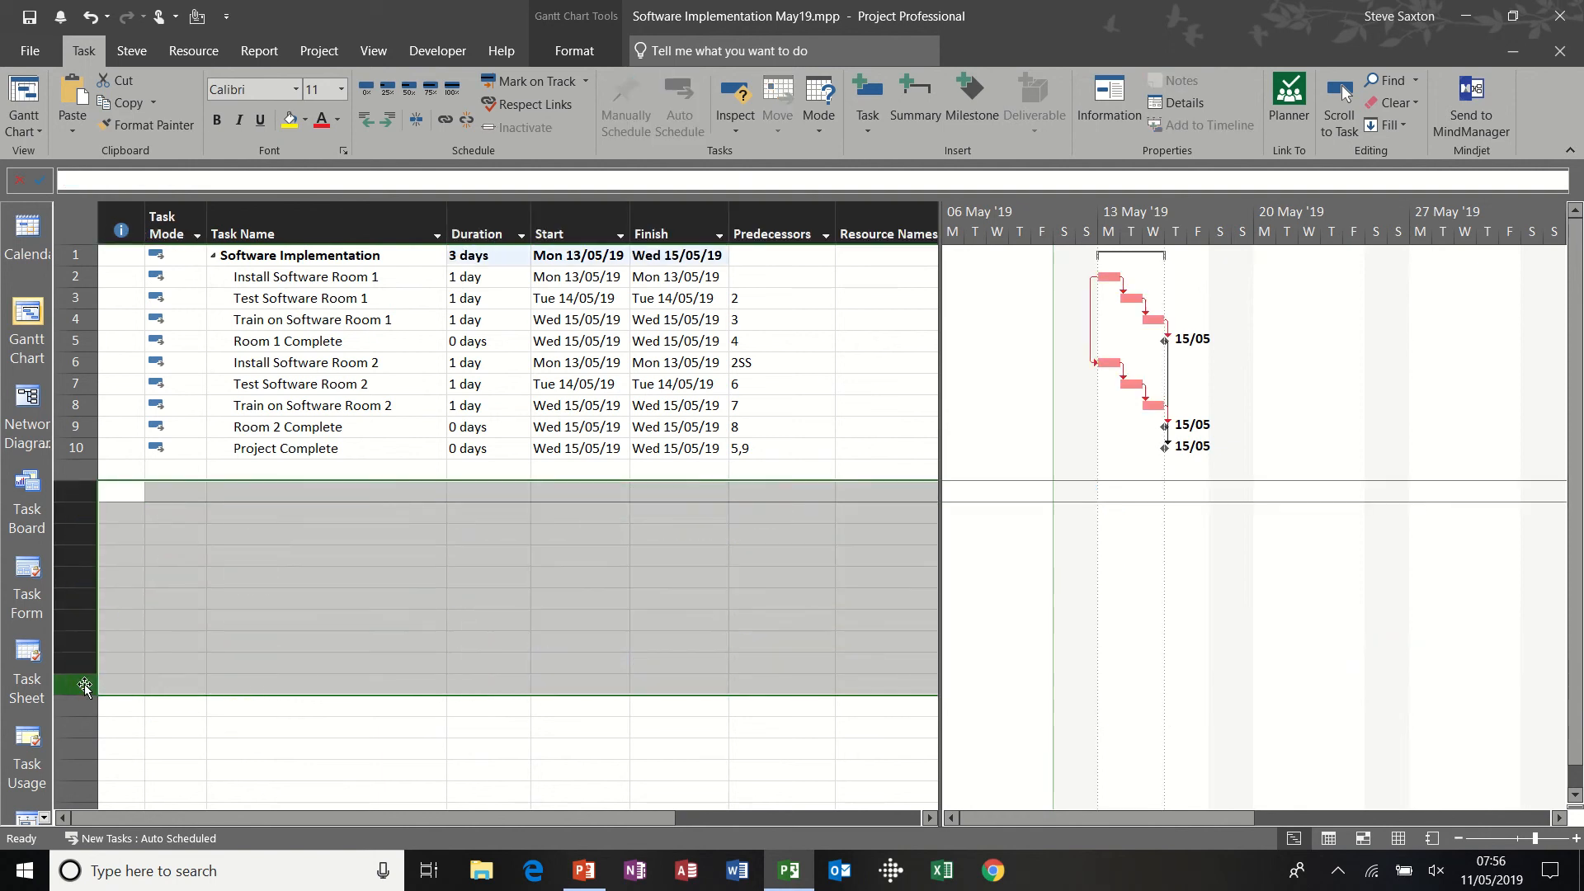
- Give the Project Complete milestone a Must Finish On constraint dated Wed 15/05/19
click(341, 448)
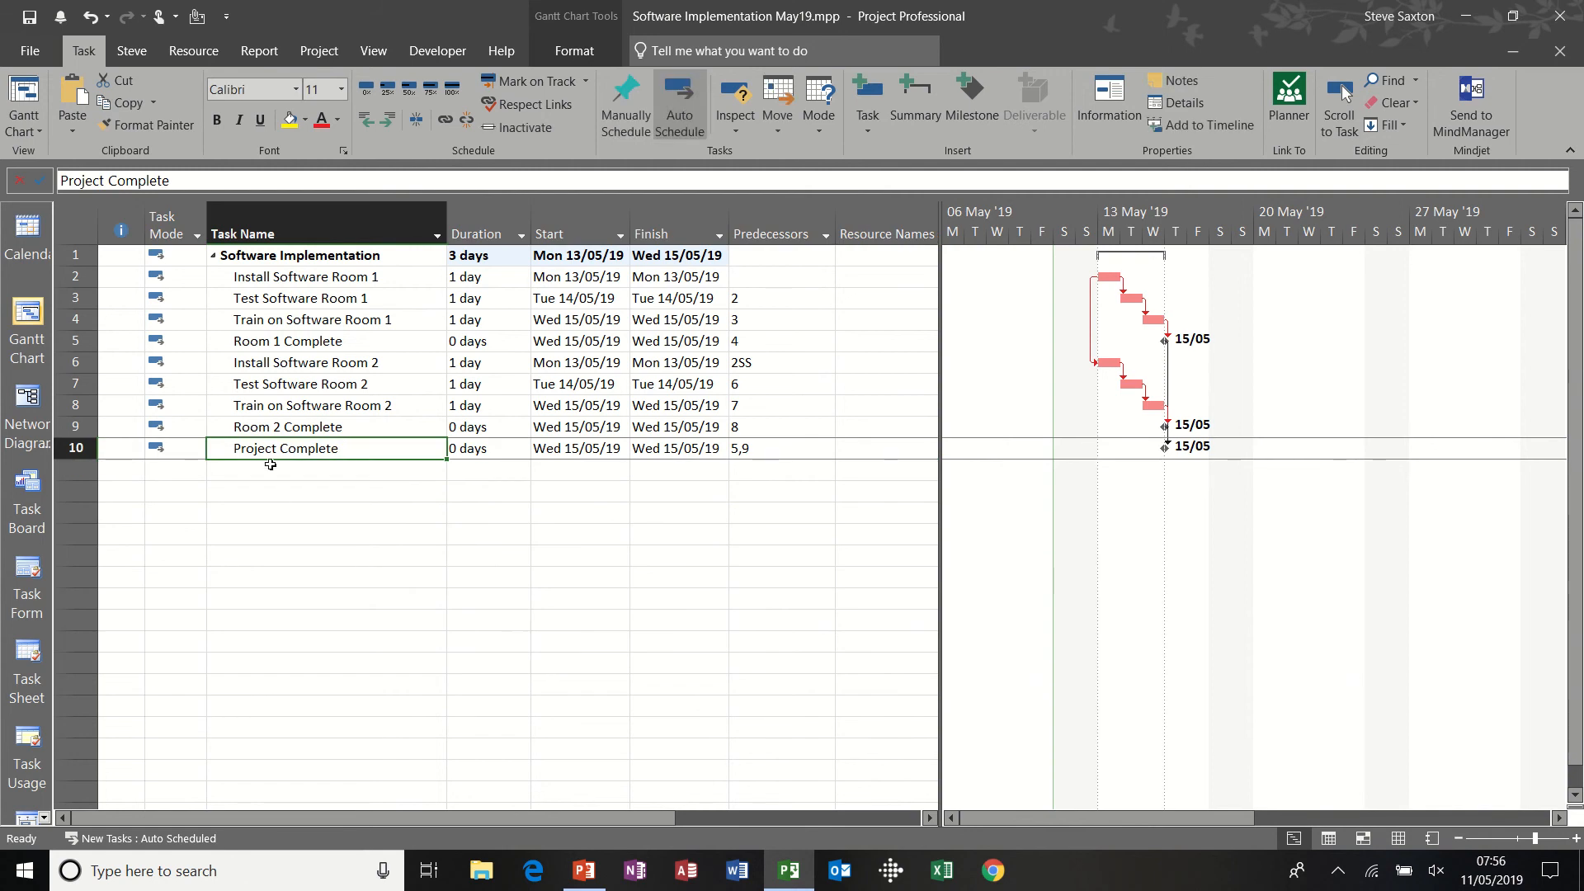
double_click(347, 446)
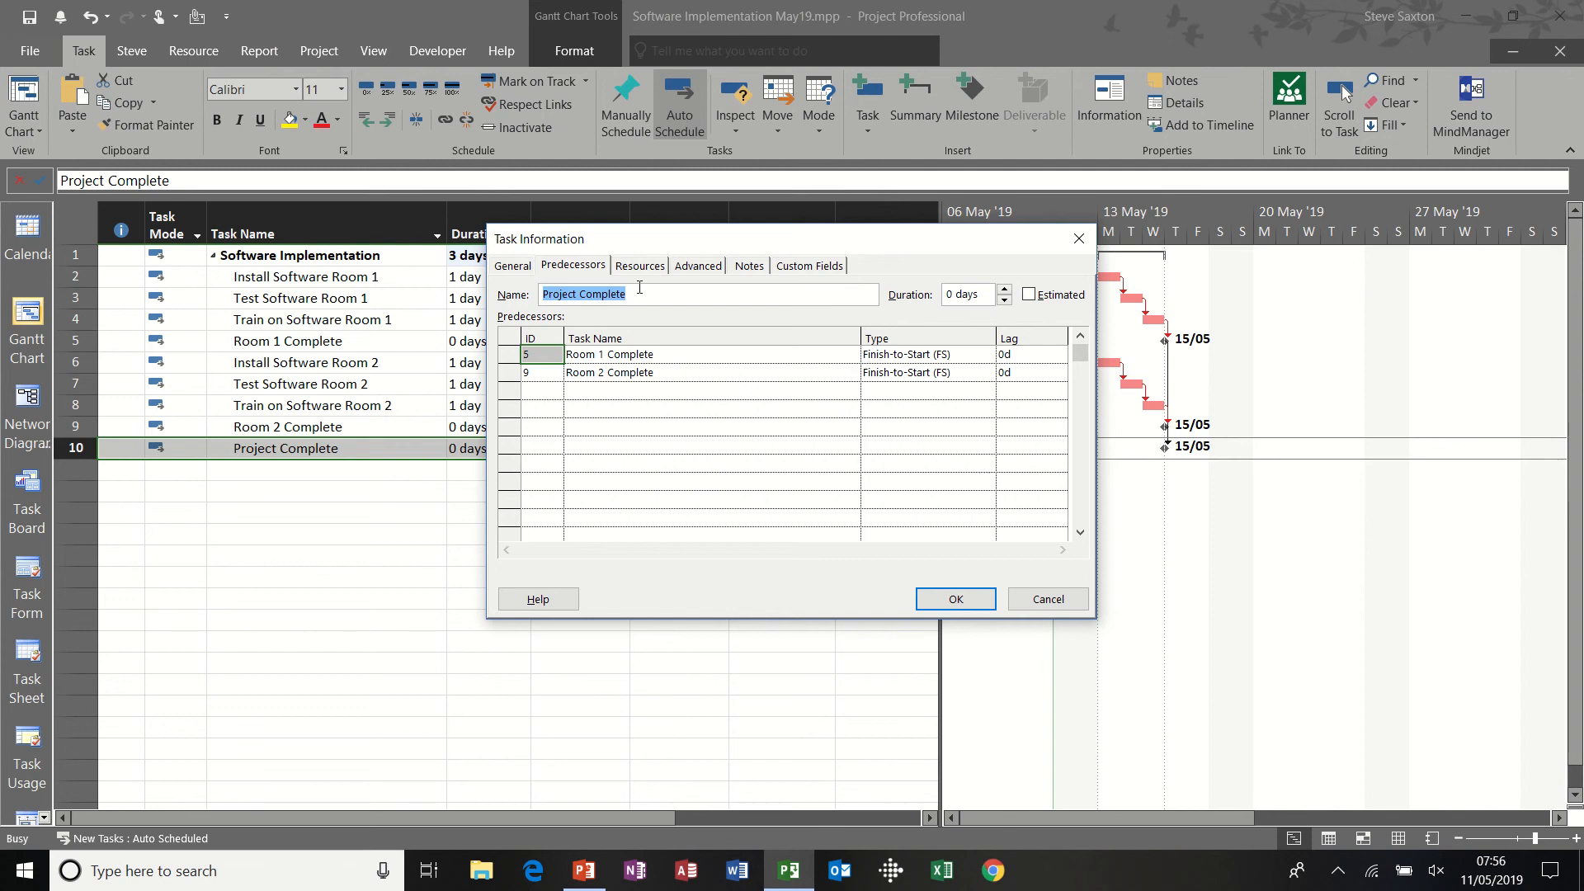
click(693, 268)
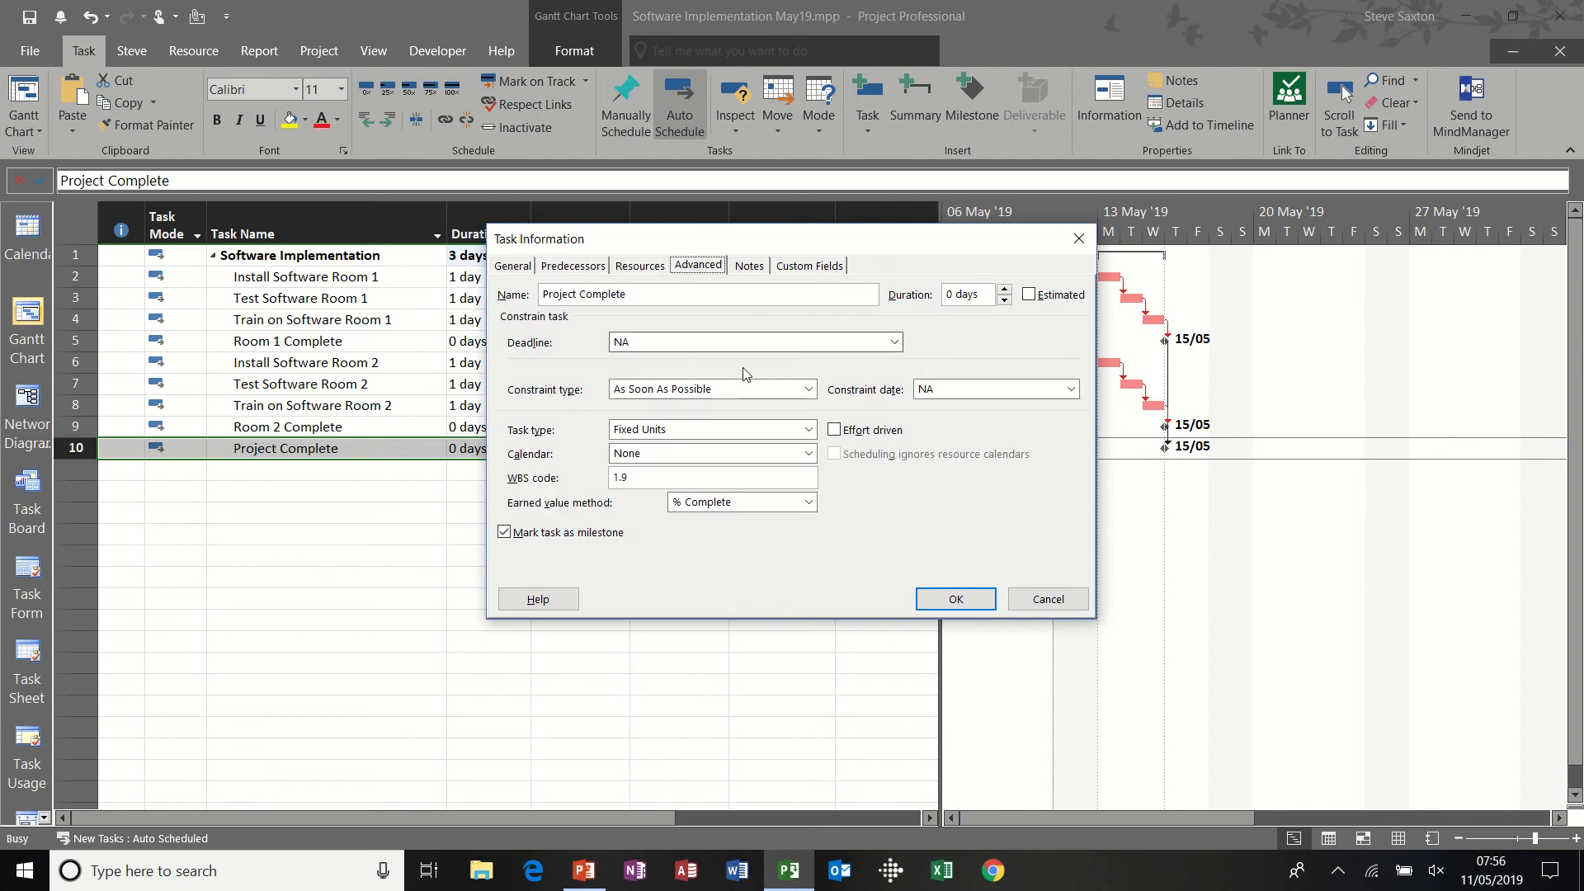
click(809, 389)
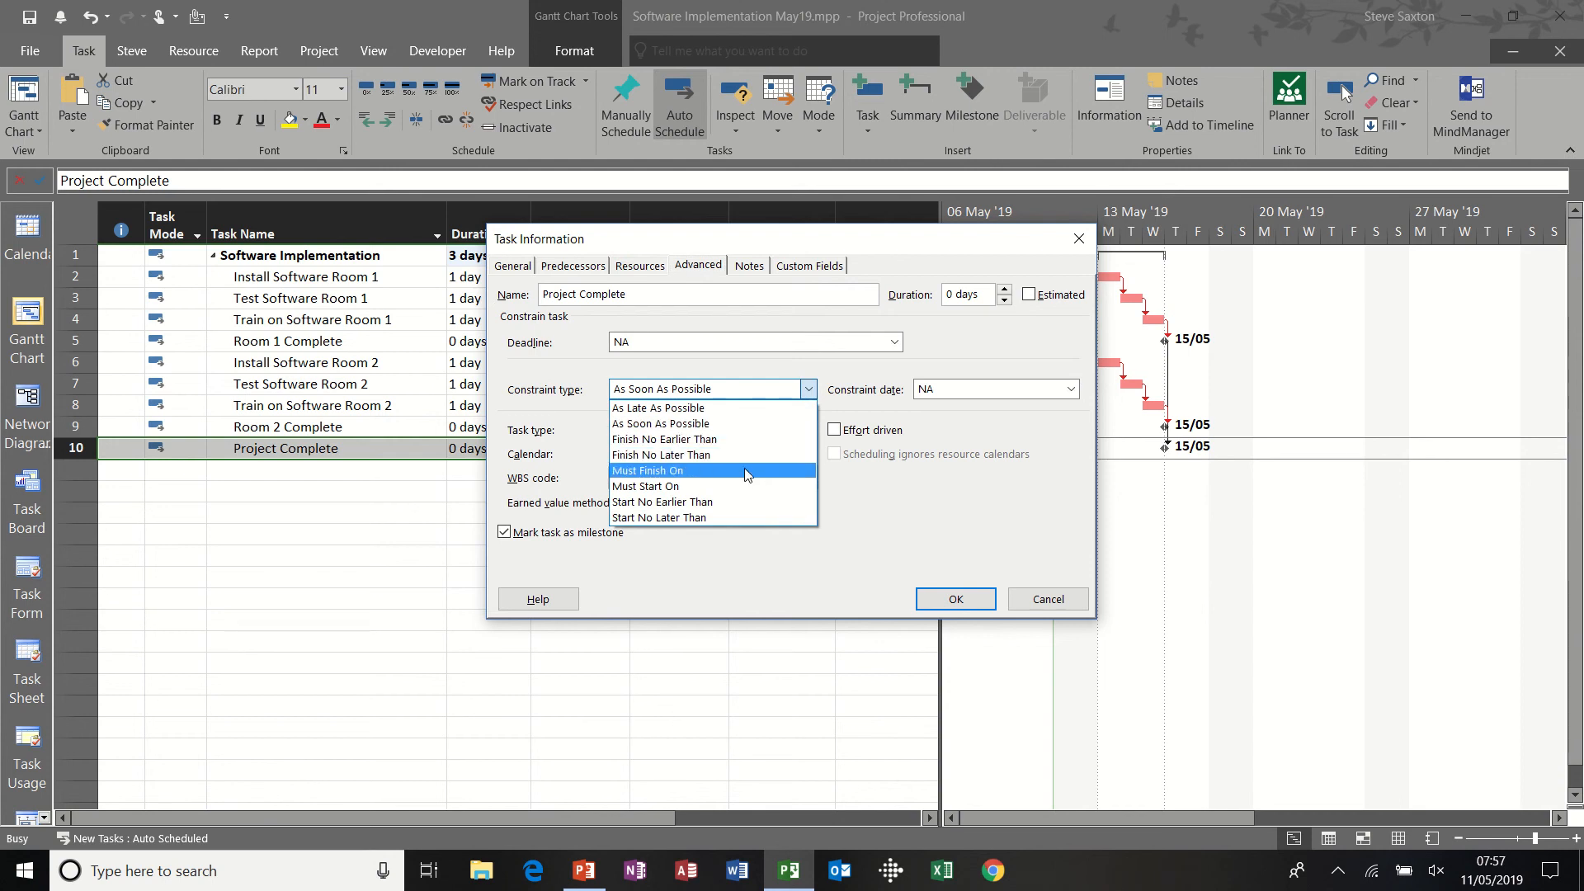
click(744, 470)
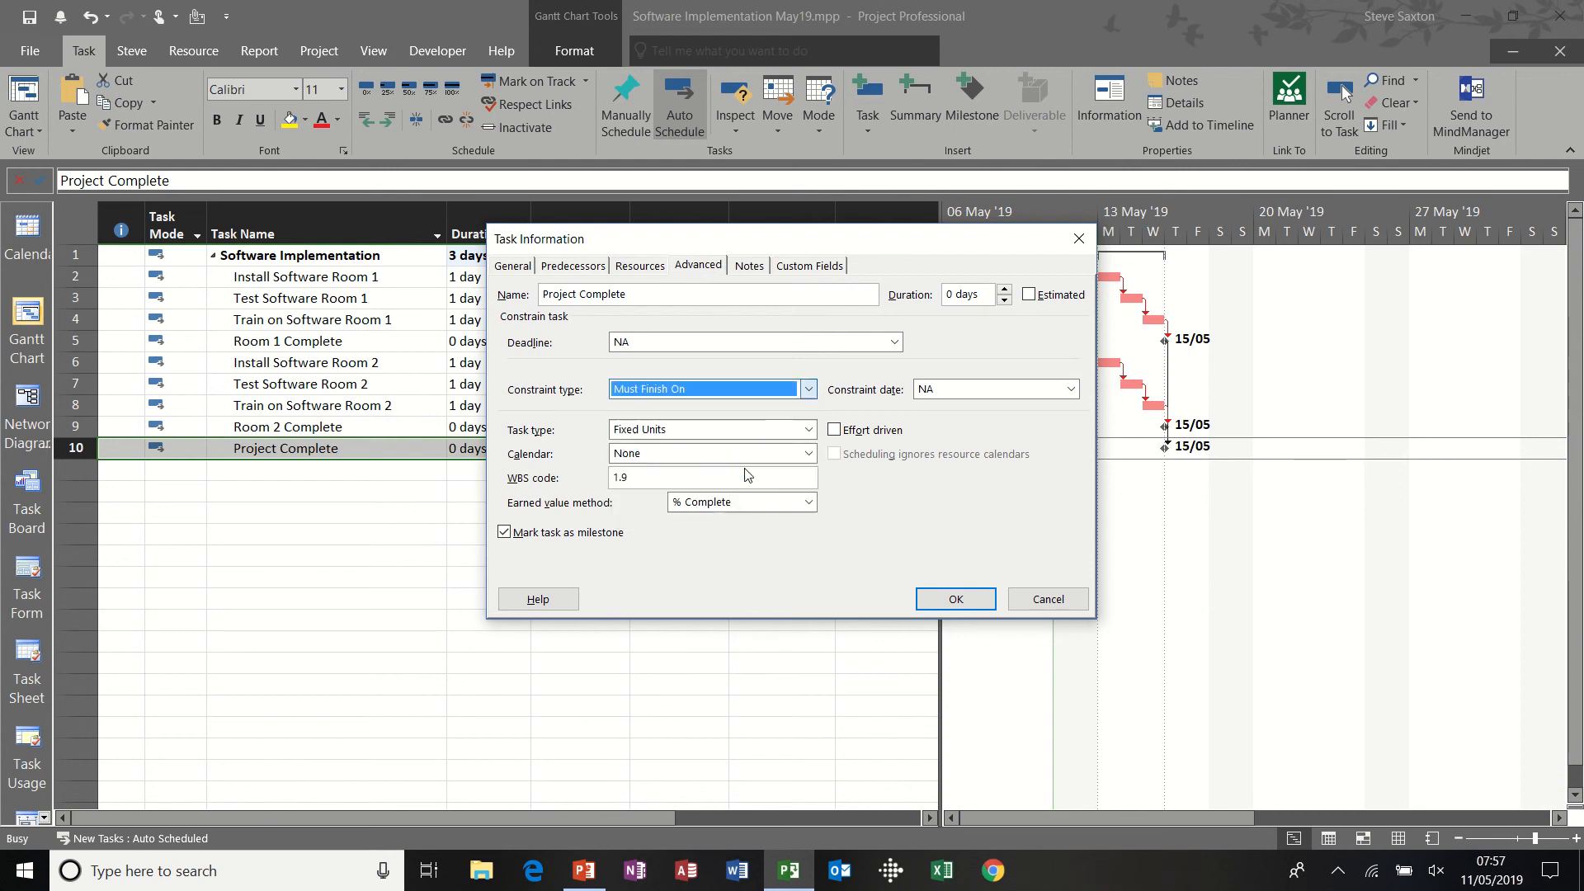
click(1070, 389)
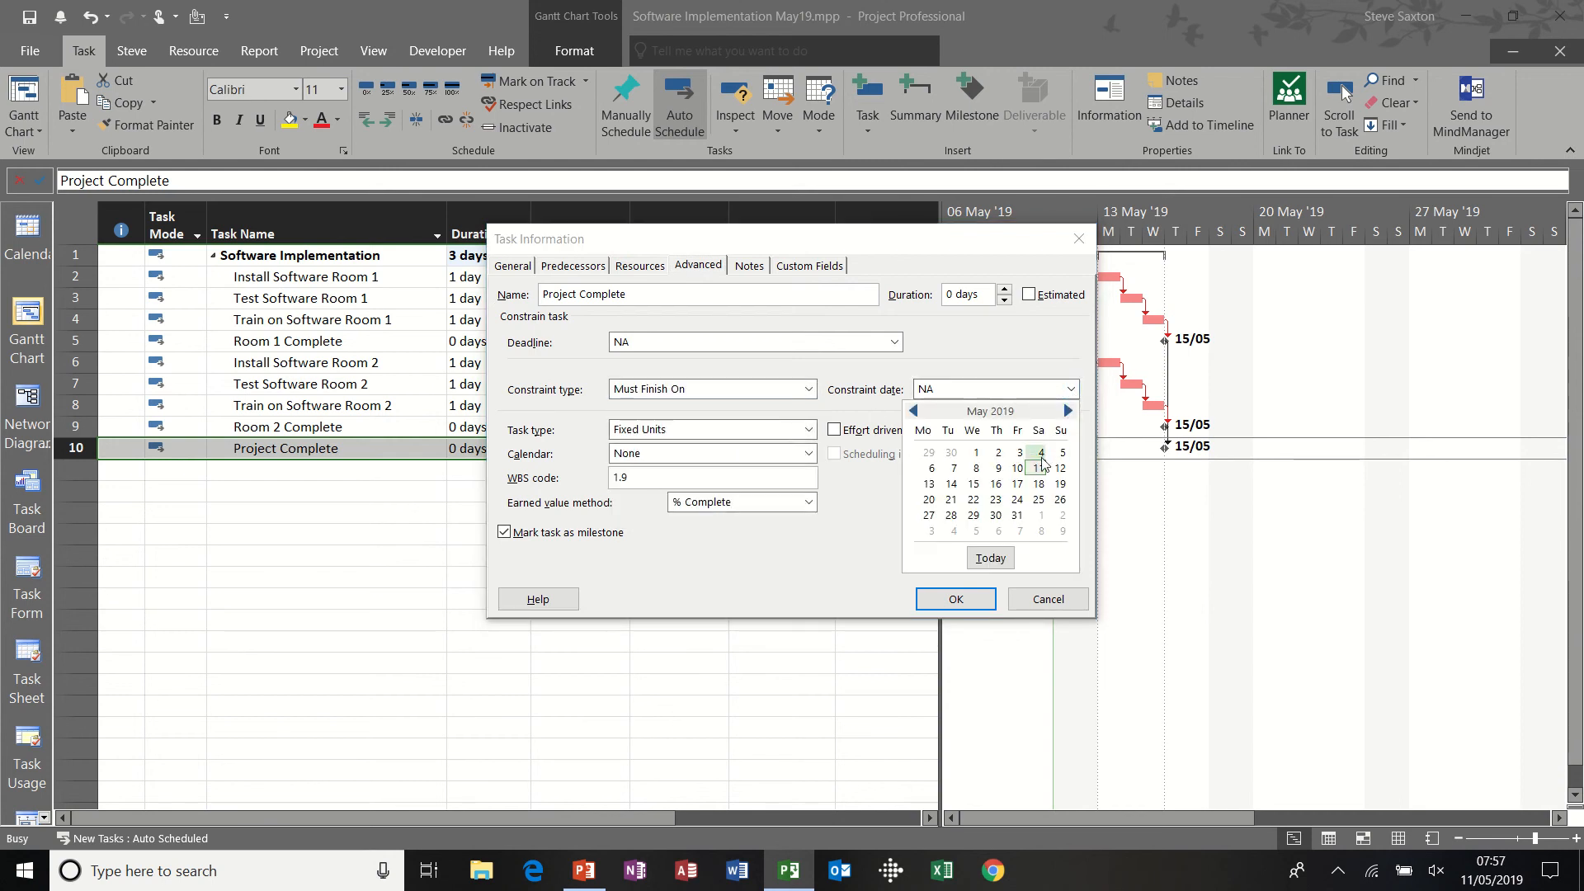
click(974, 483)
click(957, 599)
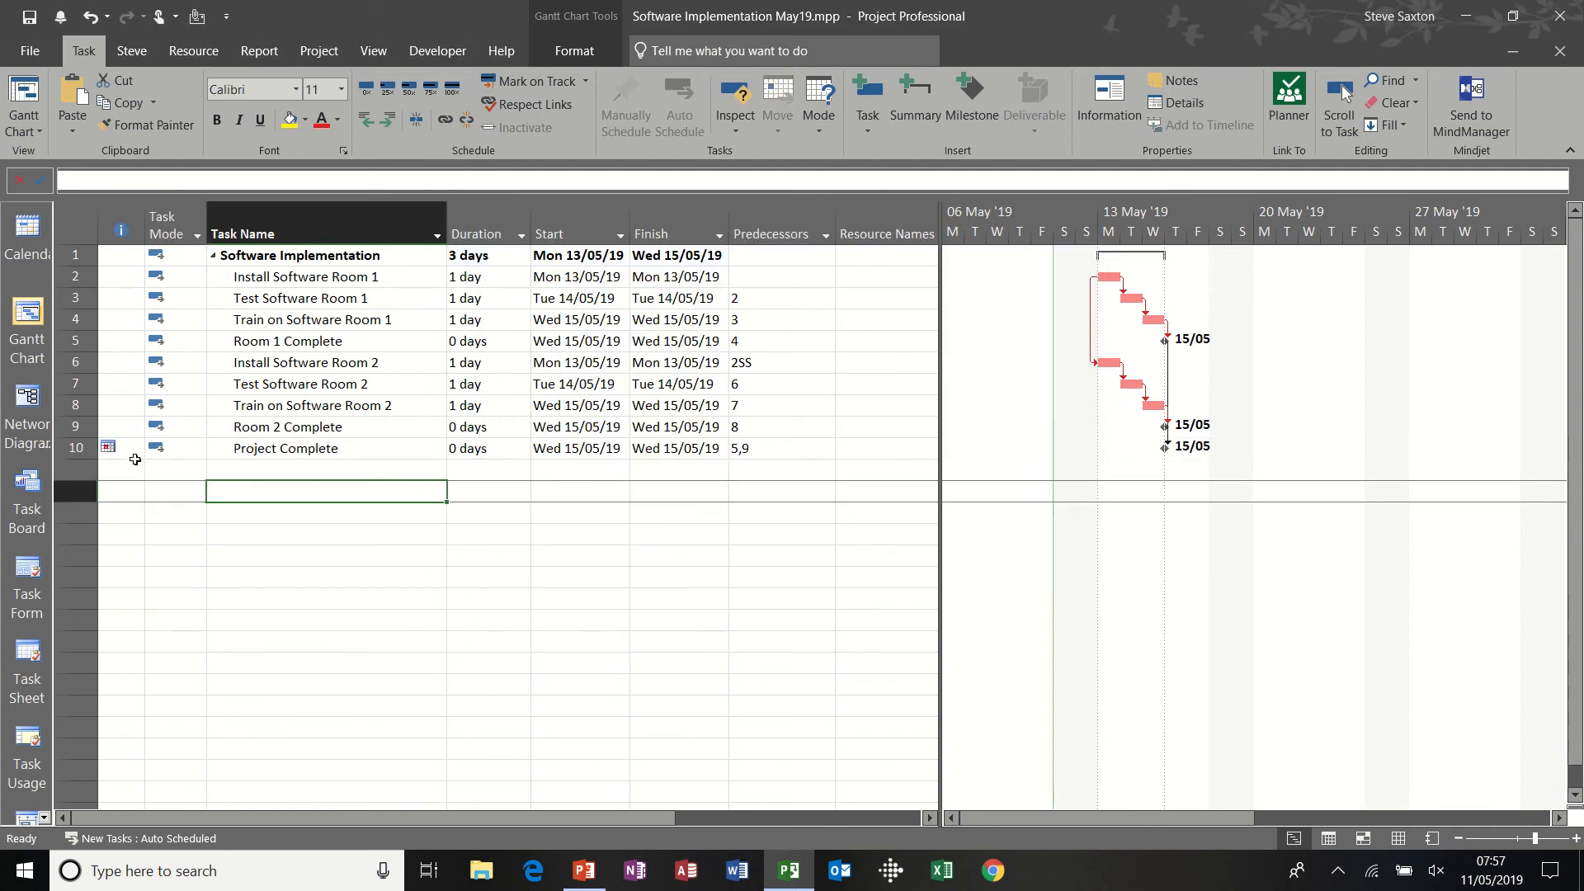
- Try to move the Install Software Room 1 bar about one day later, choosing to avoid the scheduling conflict
click(286, 450)
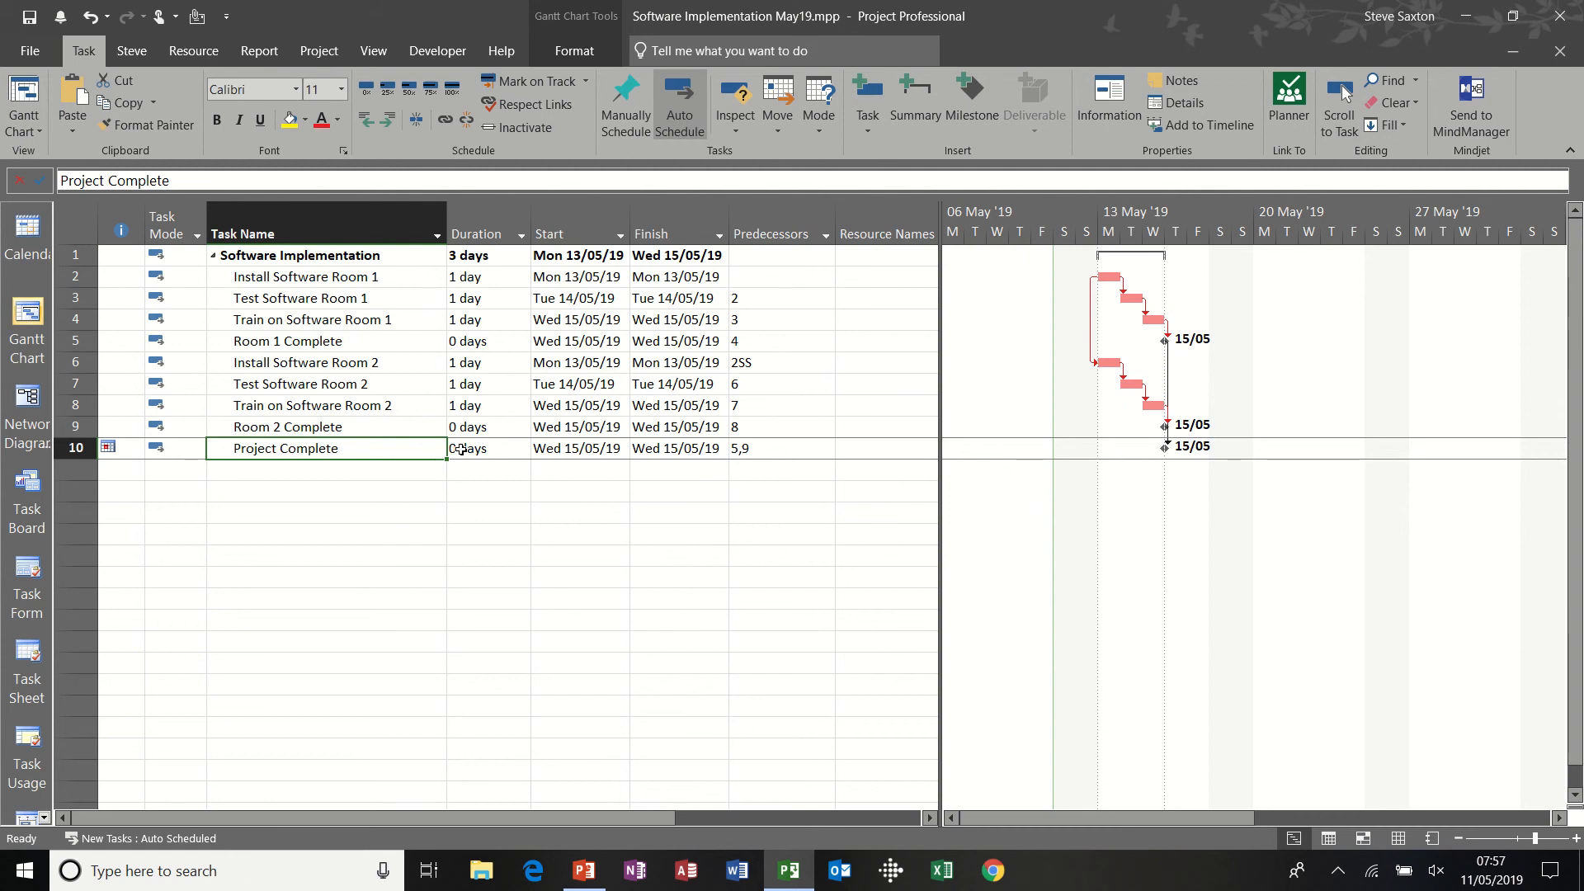
drag(1109, 277, 1138, 277)
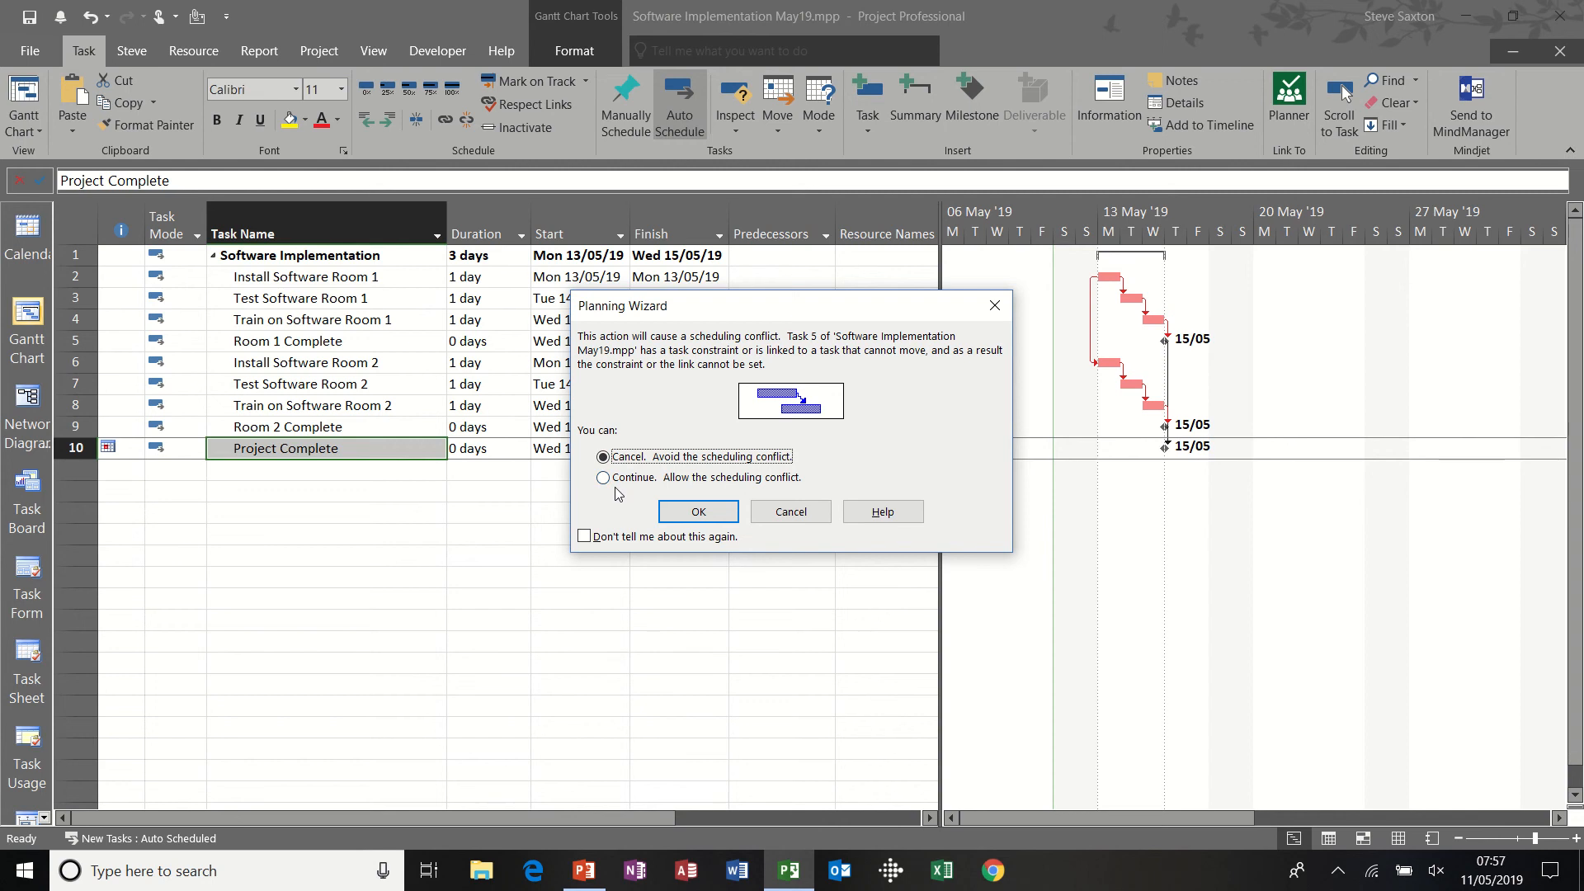
click(689, 512)
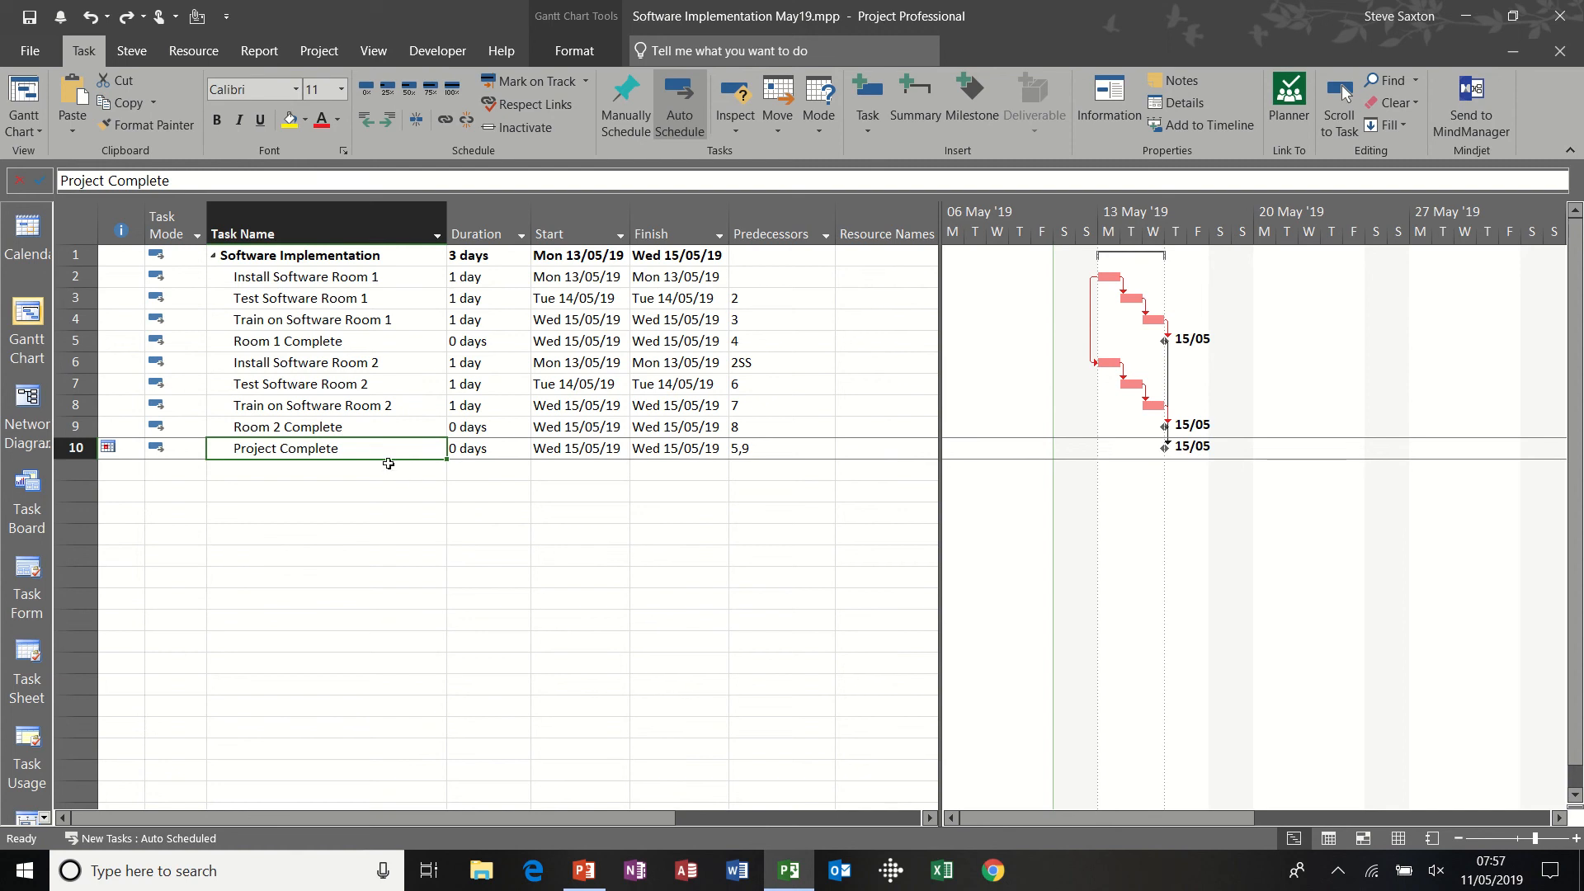
- Set the deadline of the Room 1 Complete milestone to Wed 22/05/19
click(322, 341)
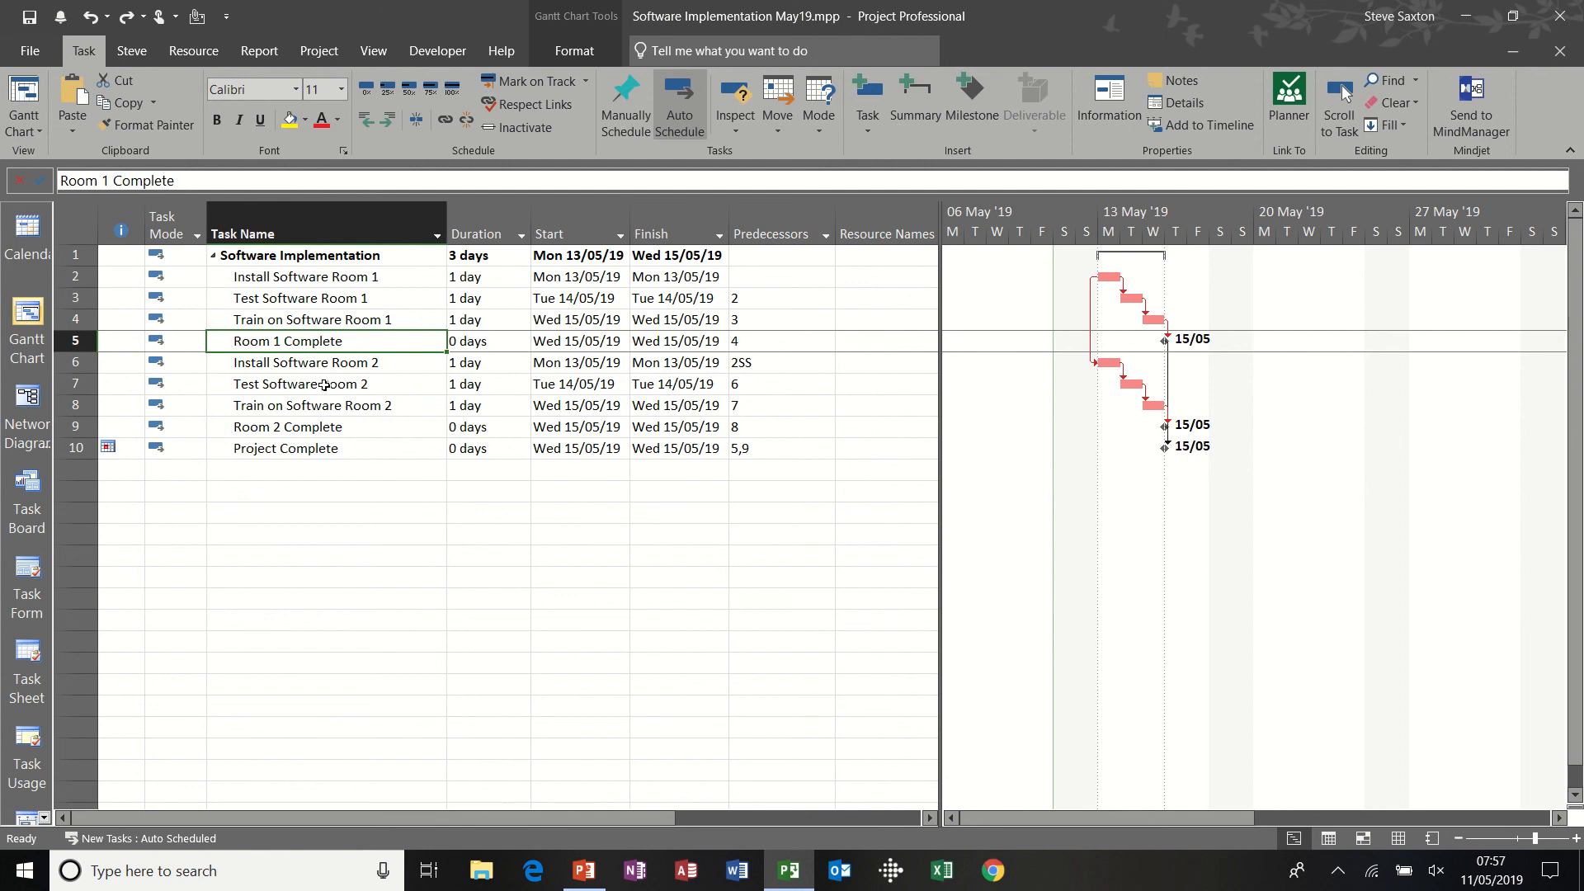
click(314, 426)
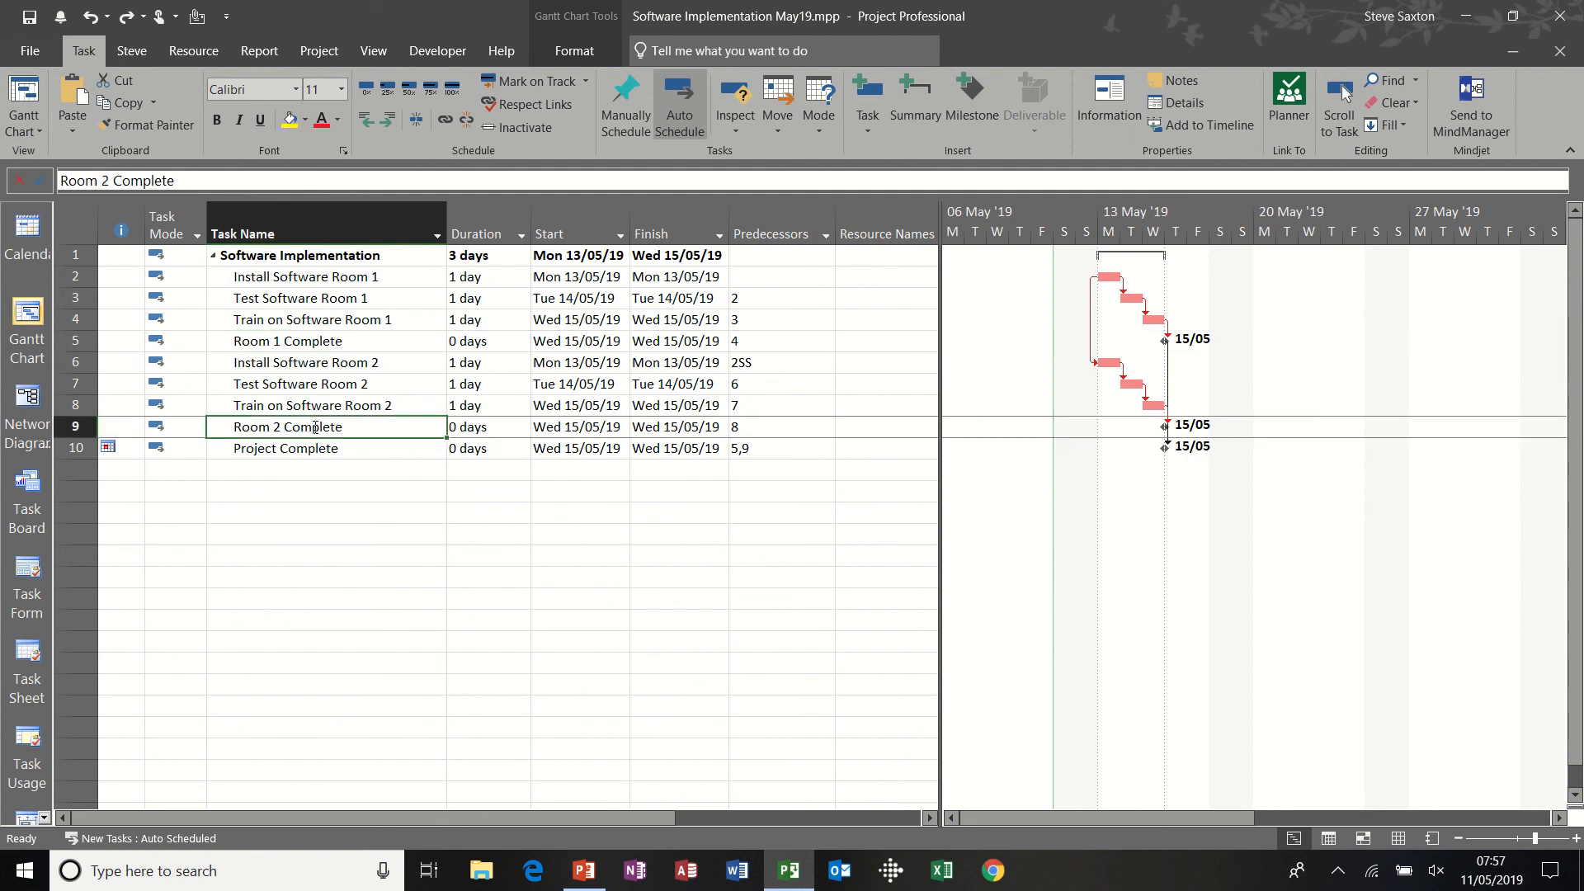
click(315, 343)
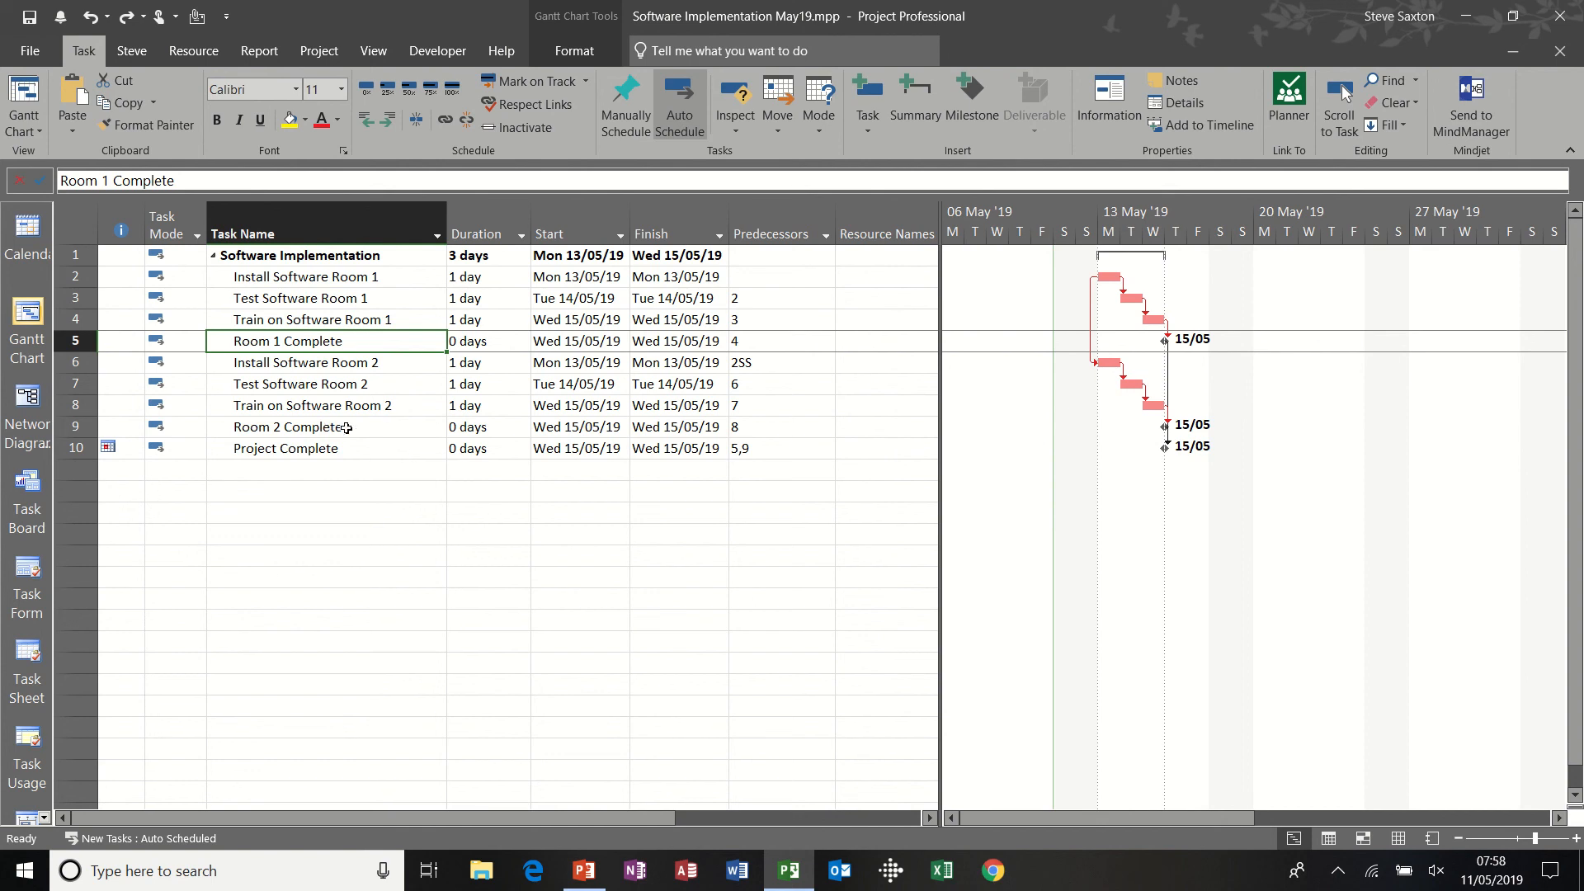
double_click(376, 340)
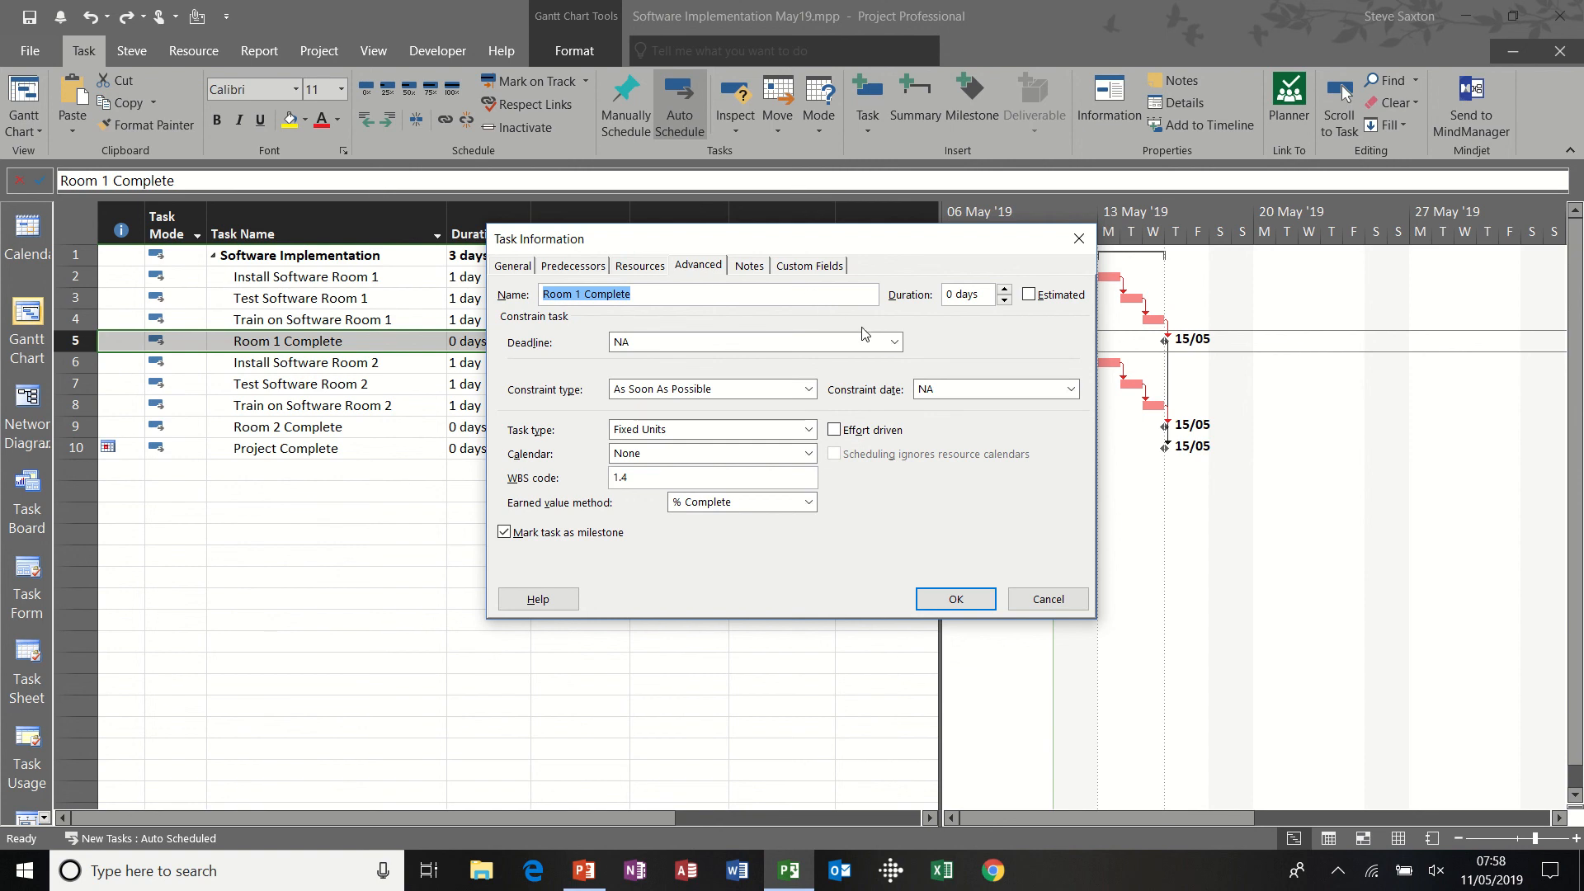
click(894, 342)
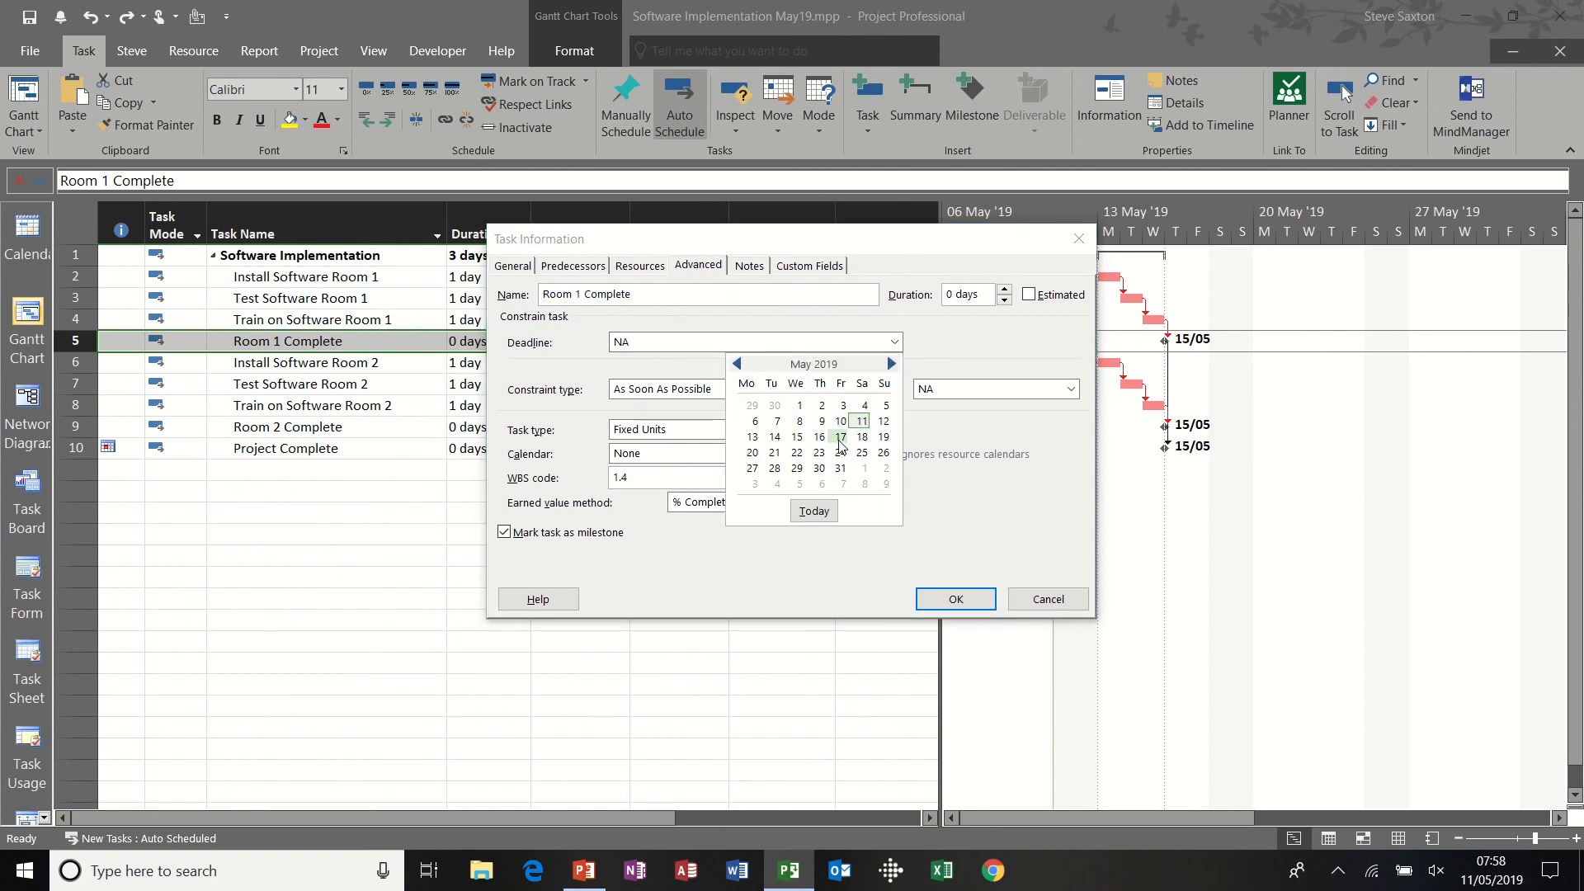
click(796, 455)
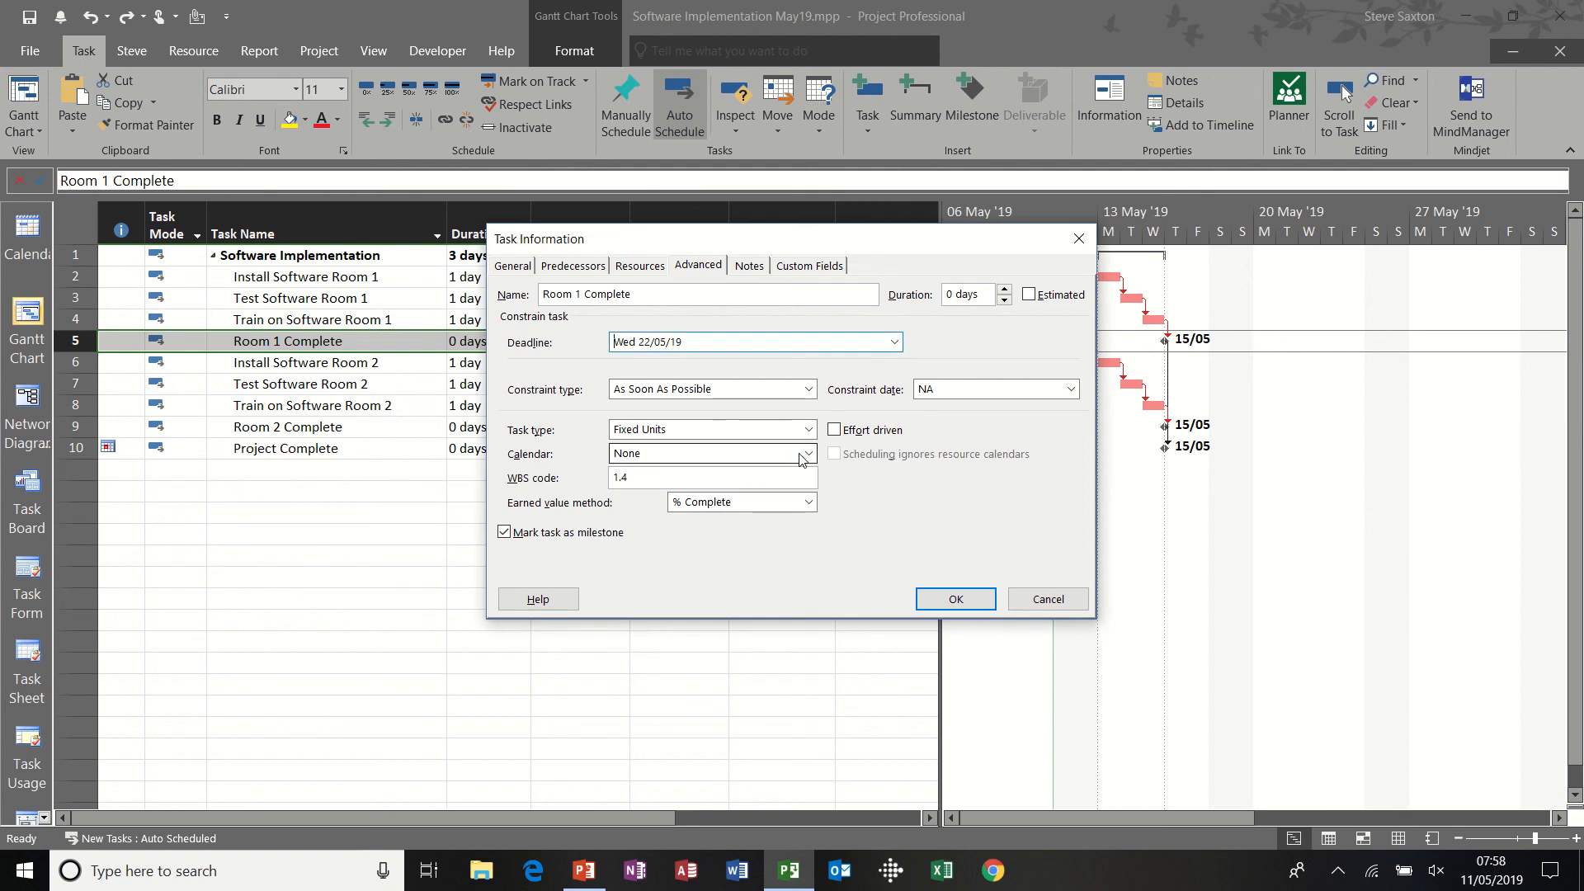
click(955, 599)
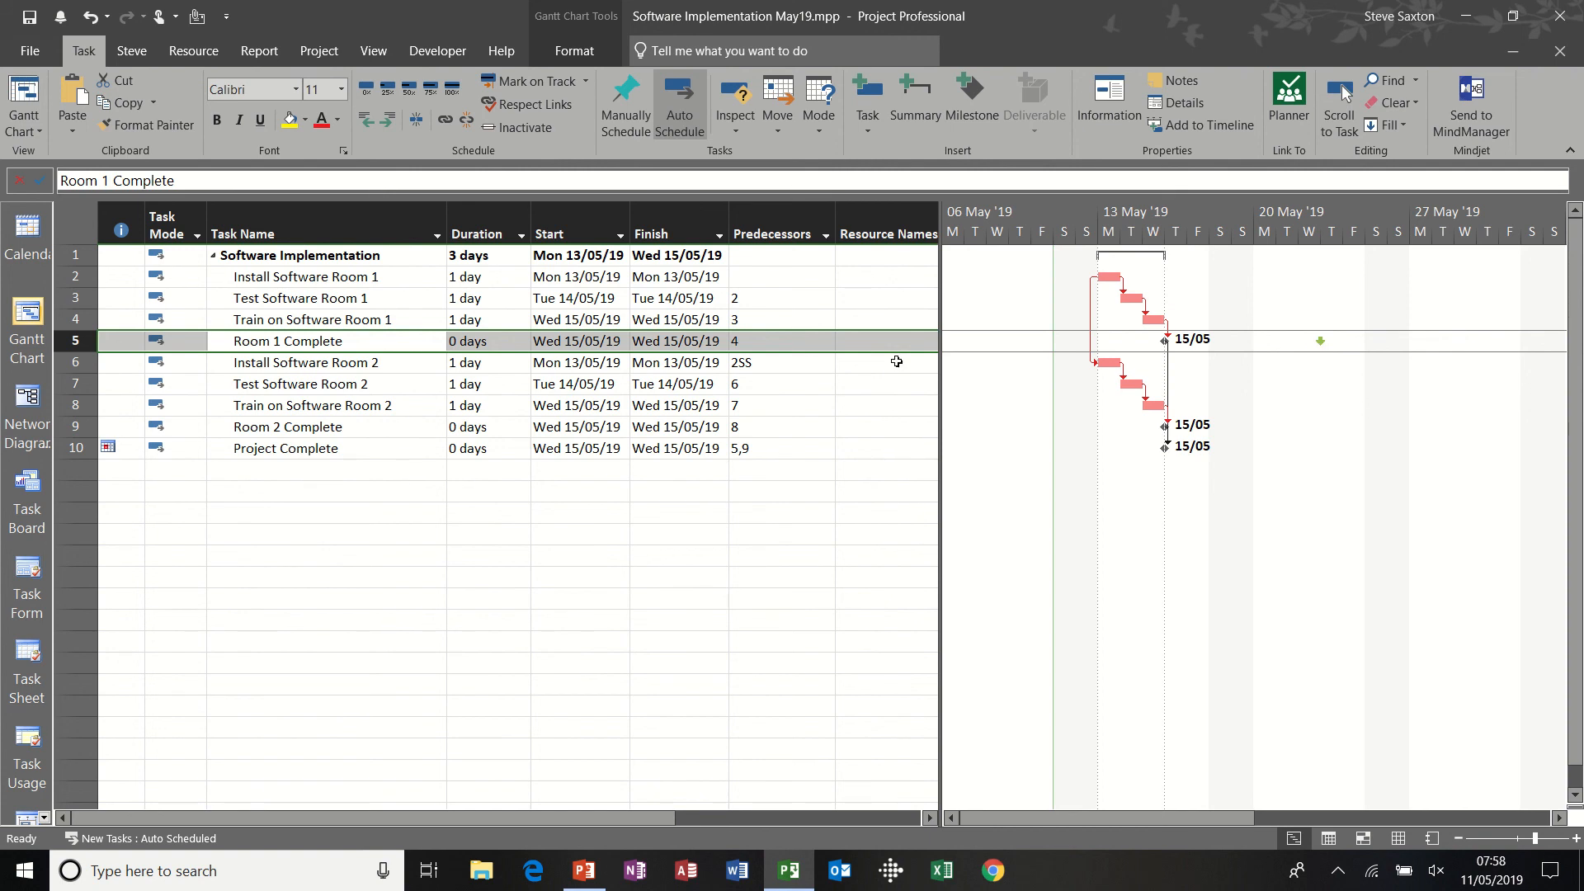
- Change the deadline of the Room 1 Complete milestone to Tue 07/05/19 and check its indicator
double_click(399, 345)
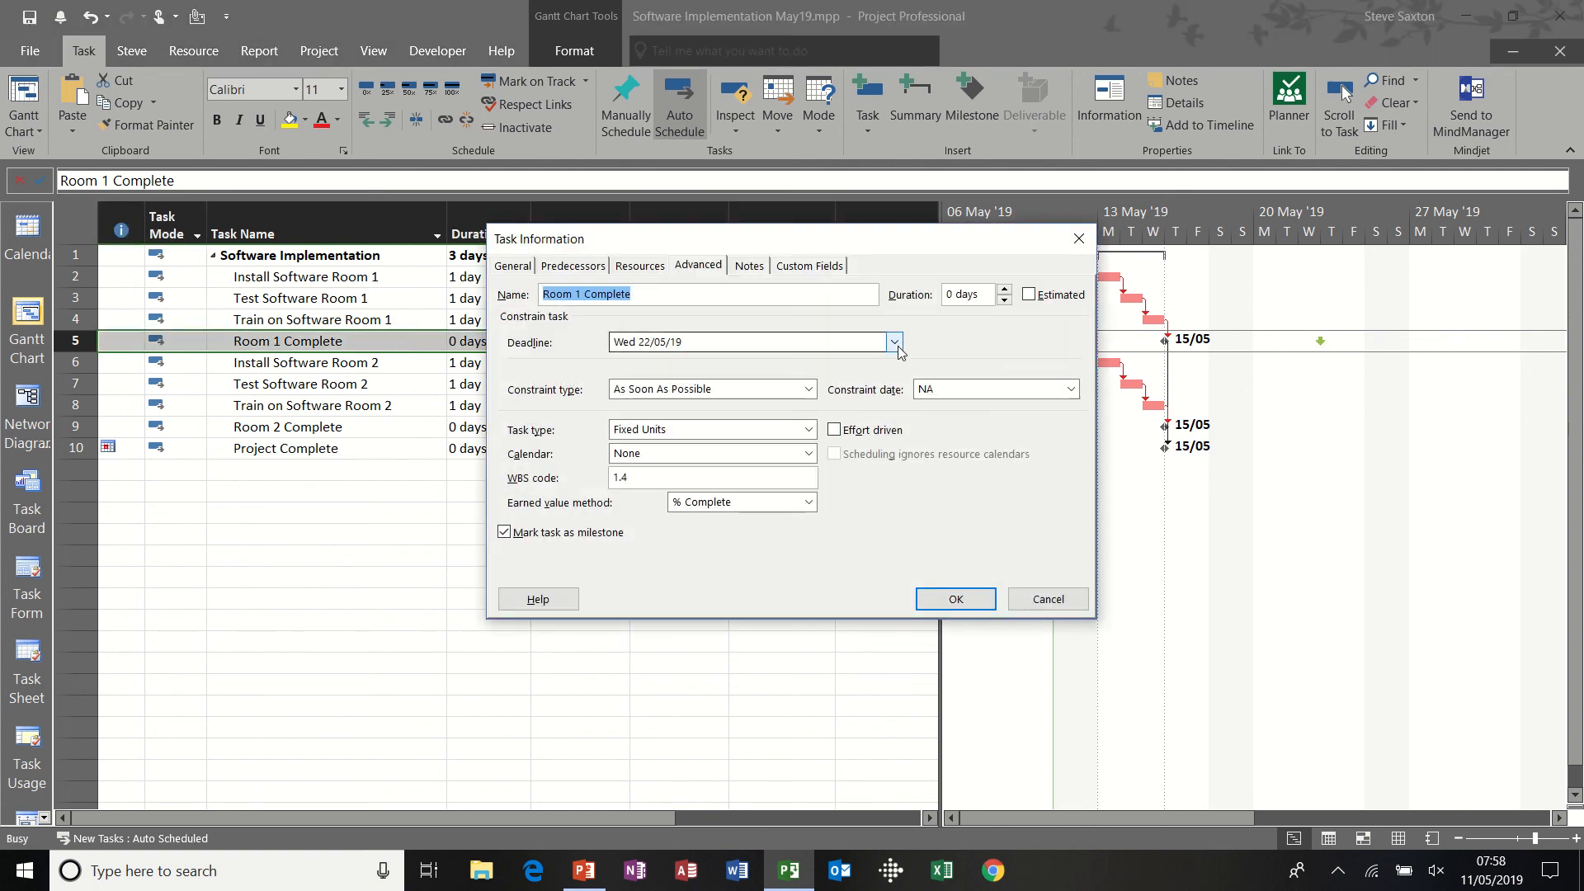
click(894, 342)
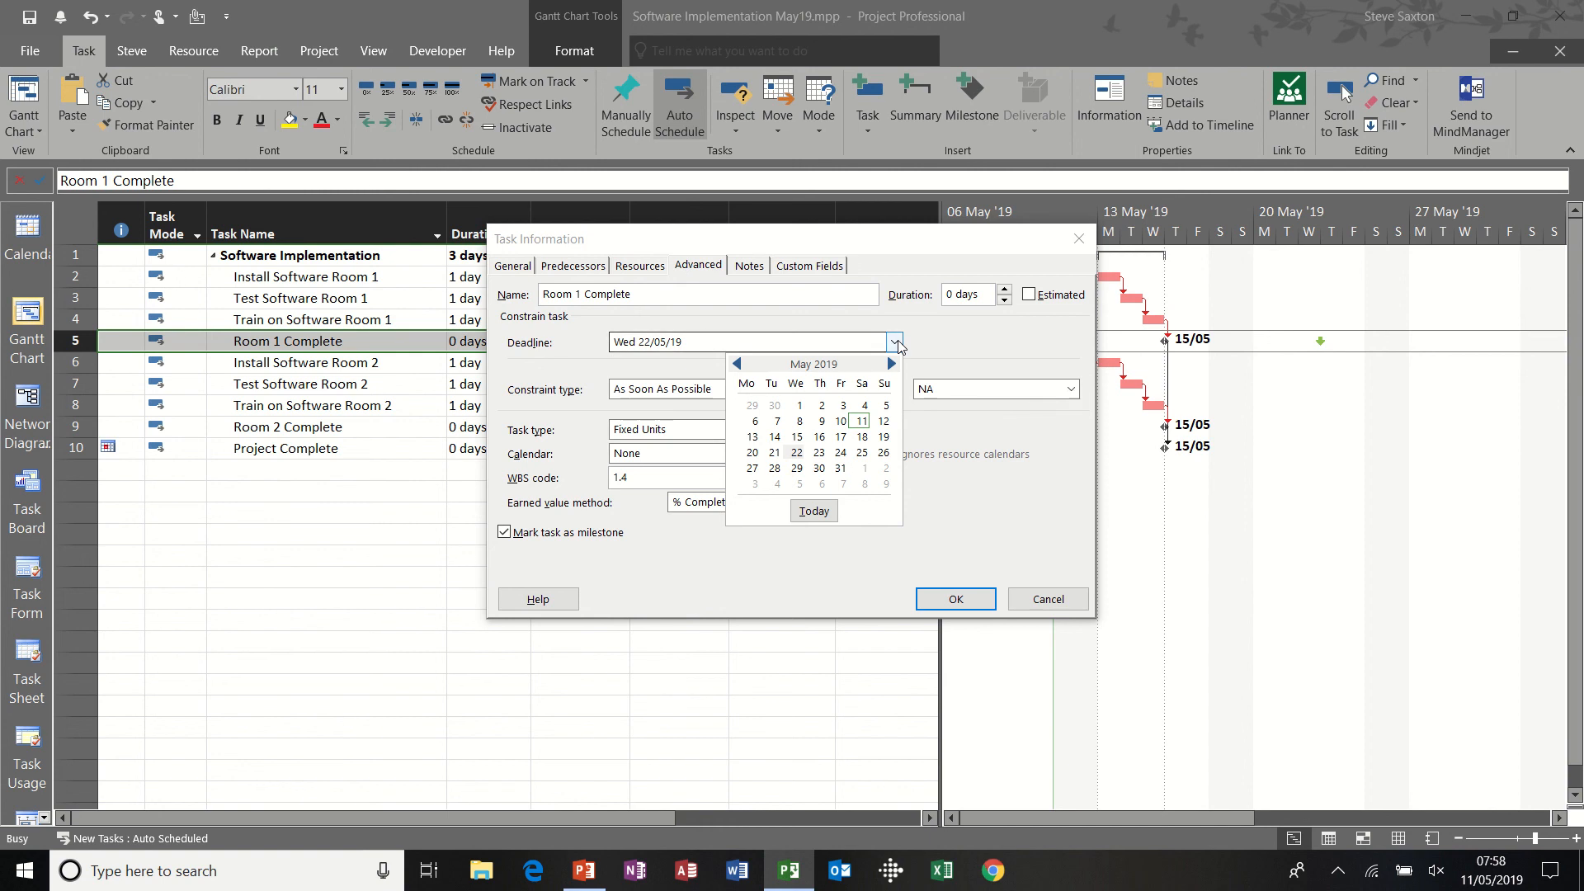
click(777, 421)
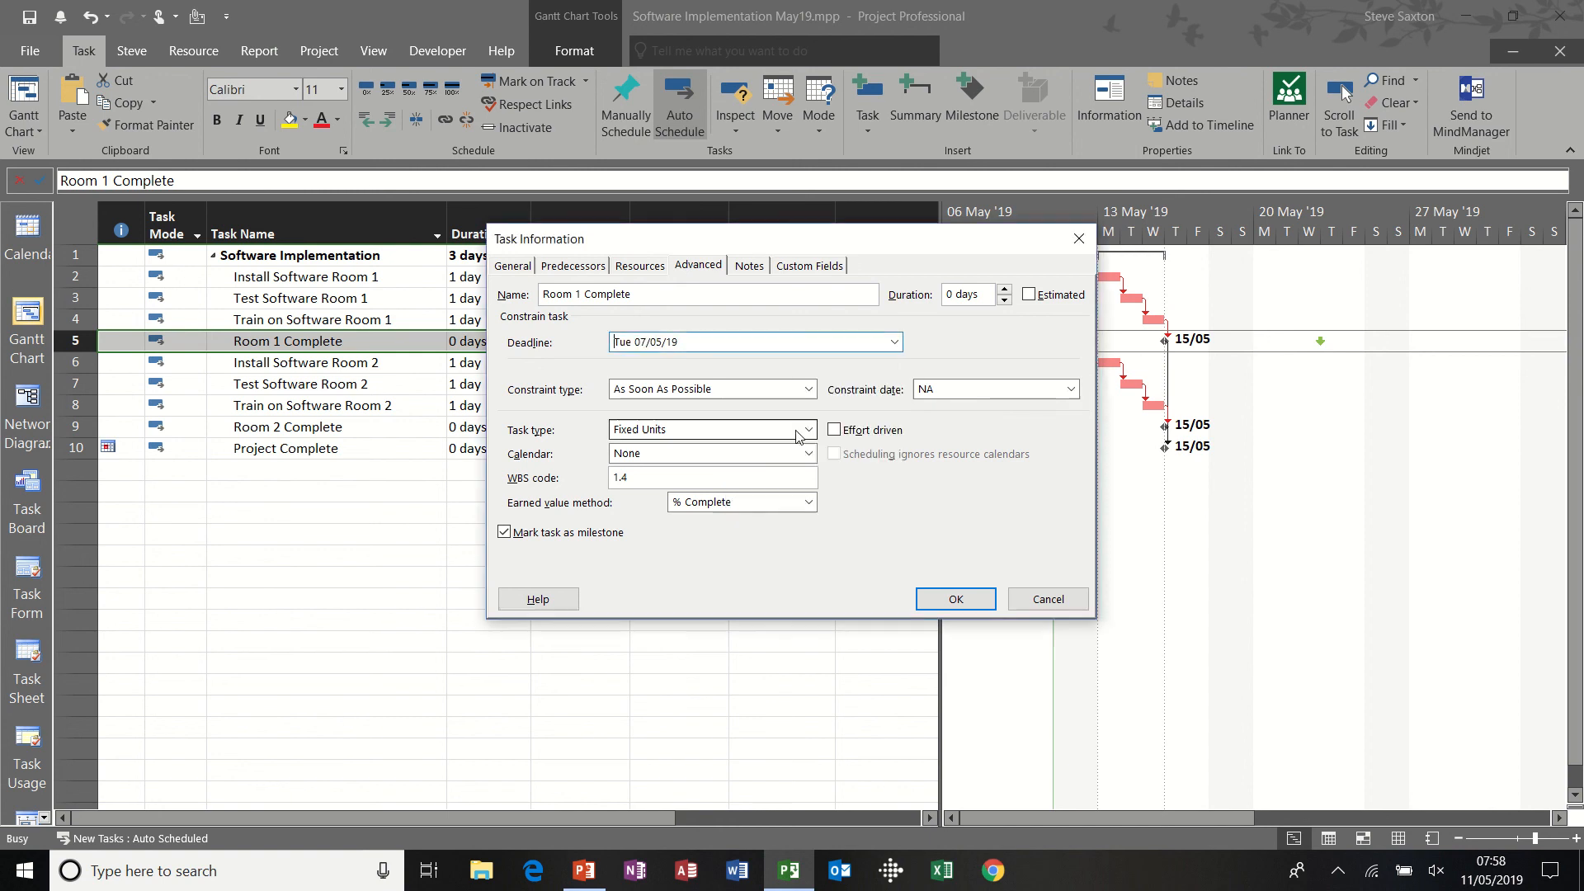
click(955, 599)
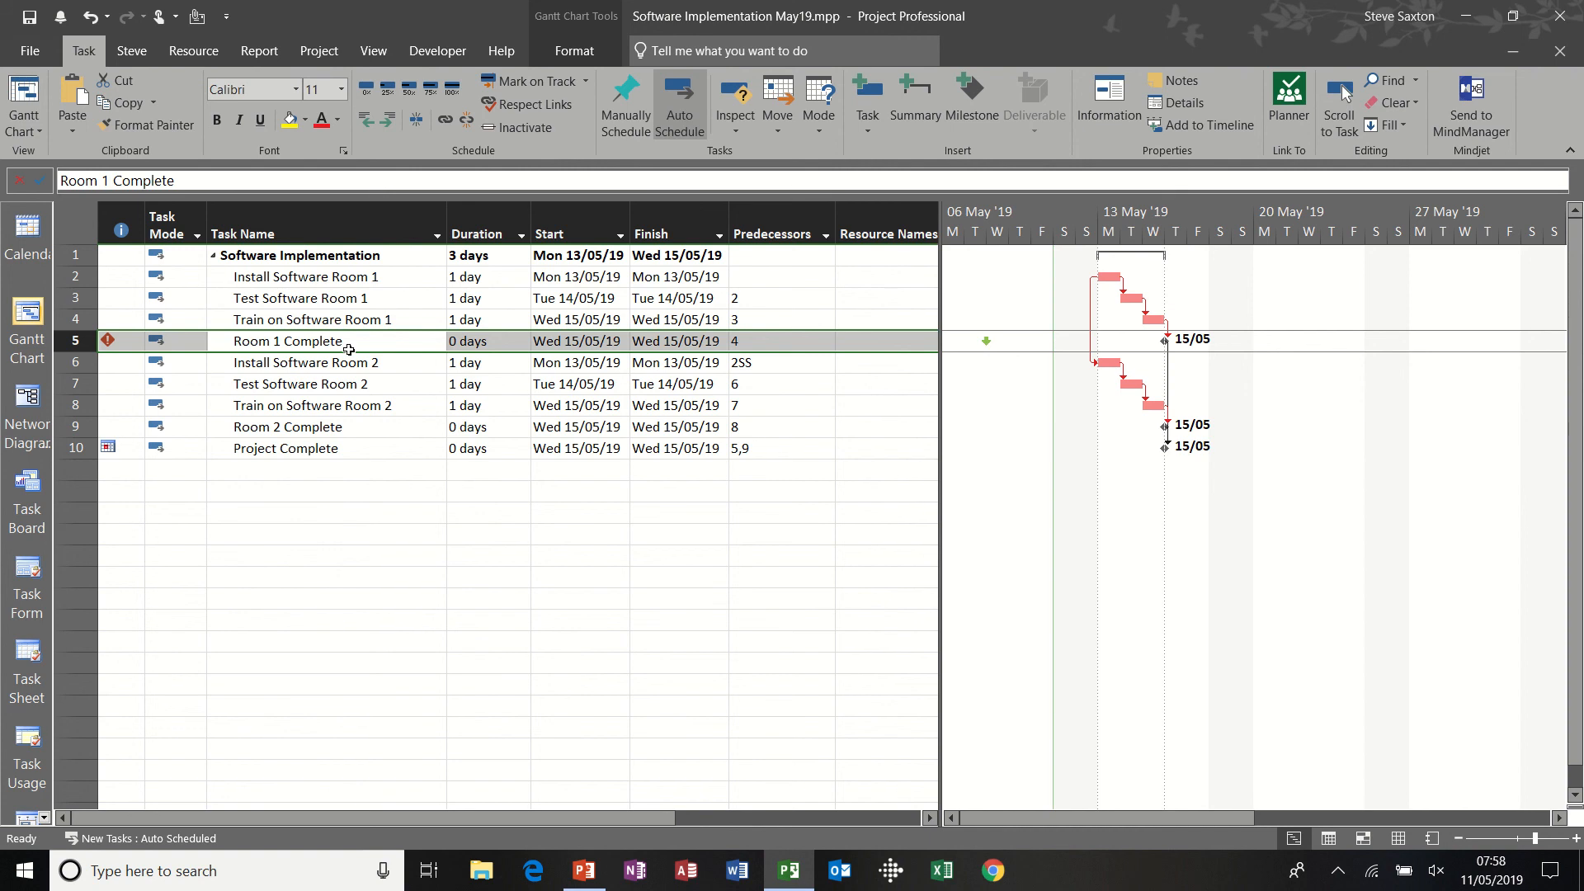
click(123, 346)
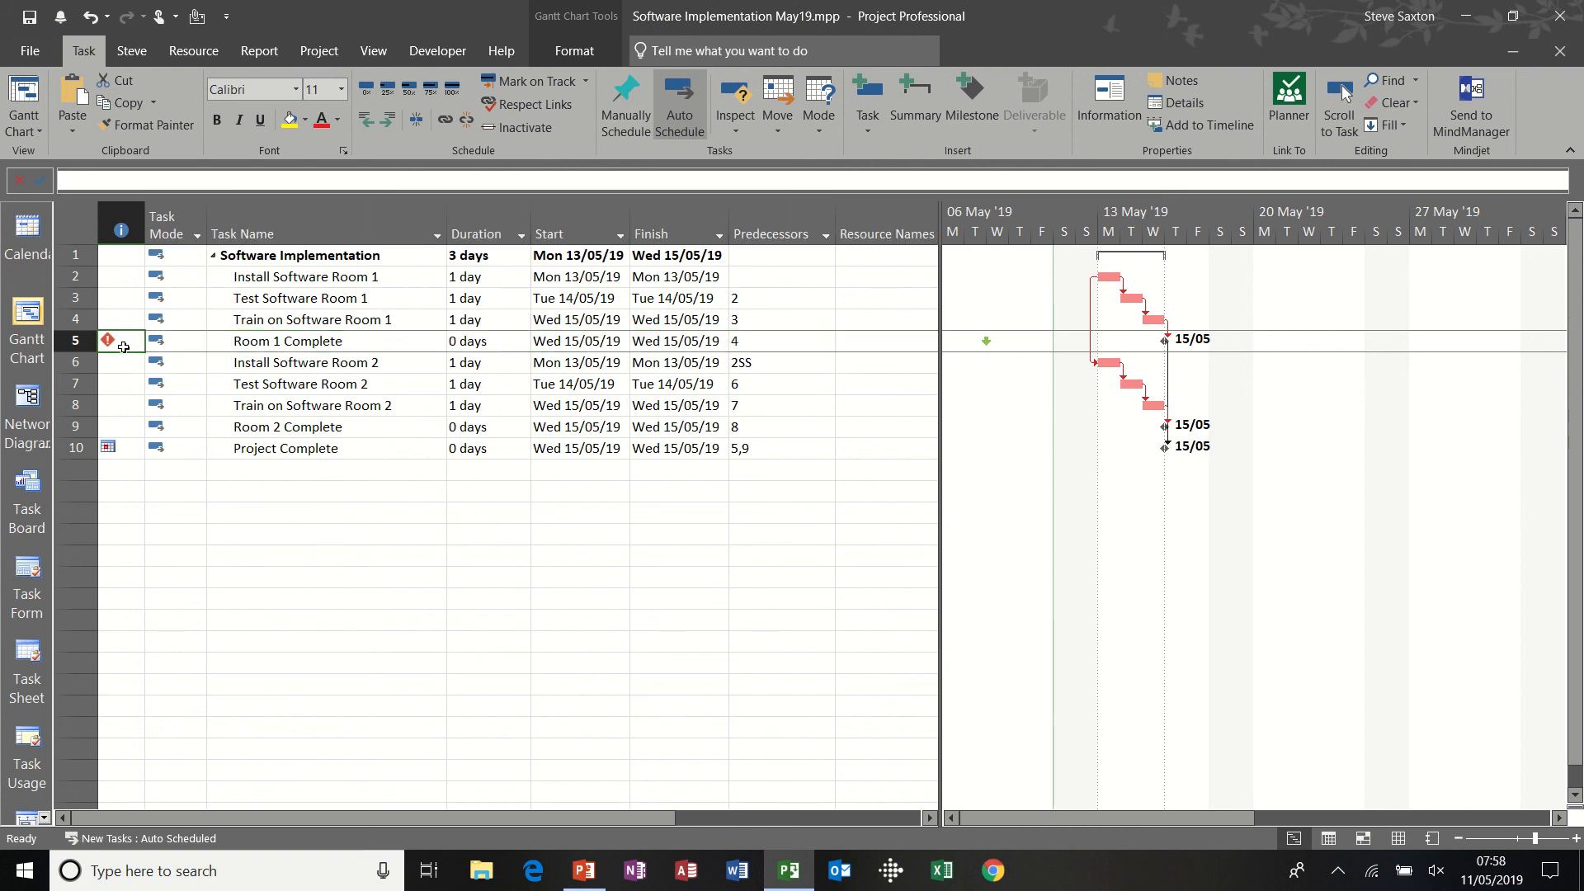
mouse_move(123, 347)
- Remove the deadline from the Room 1 Complete milestone
double_click(364, 340)
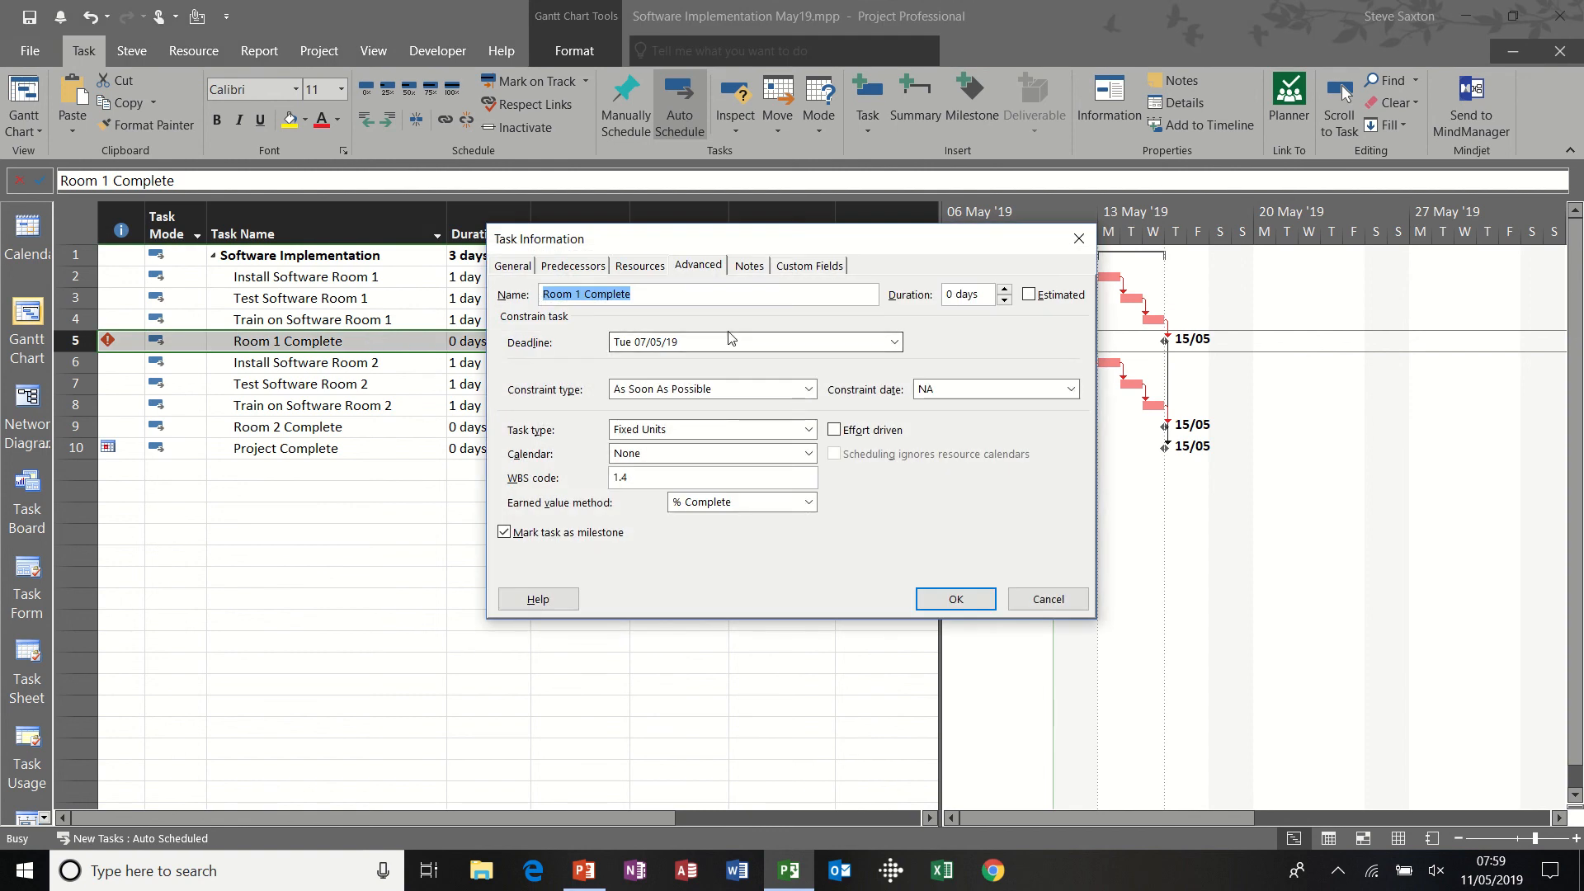
click(612, 342)
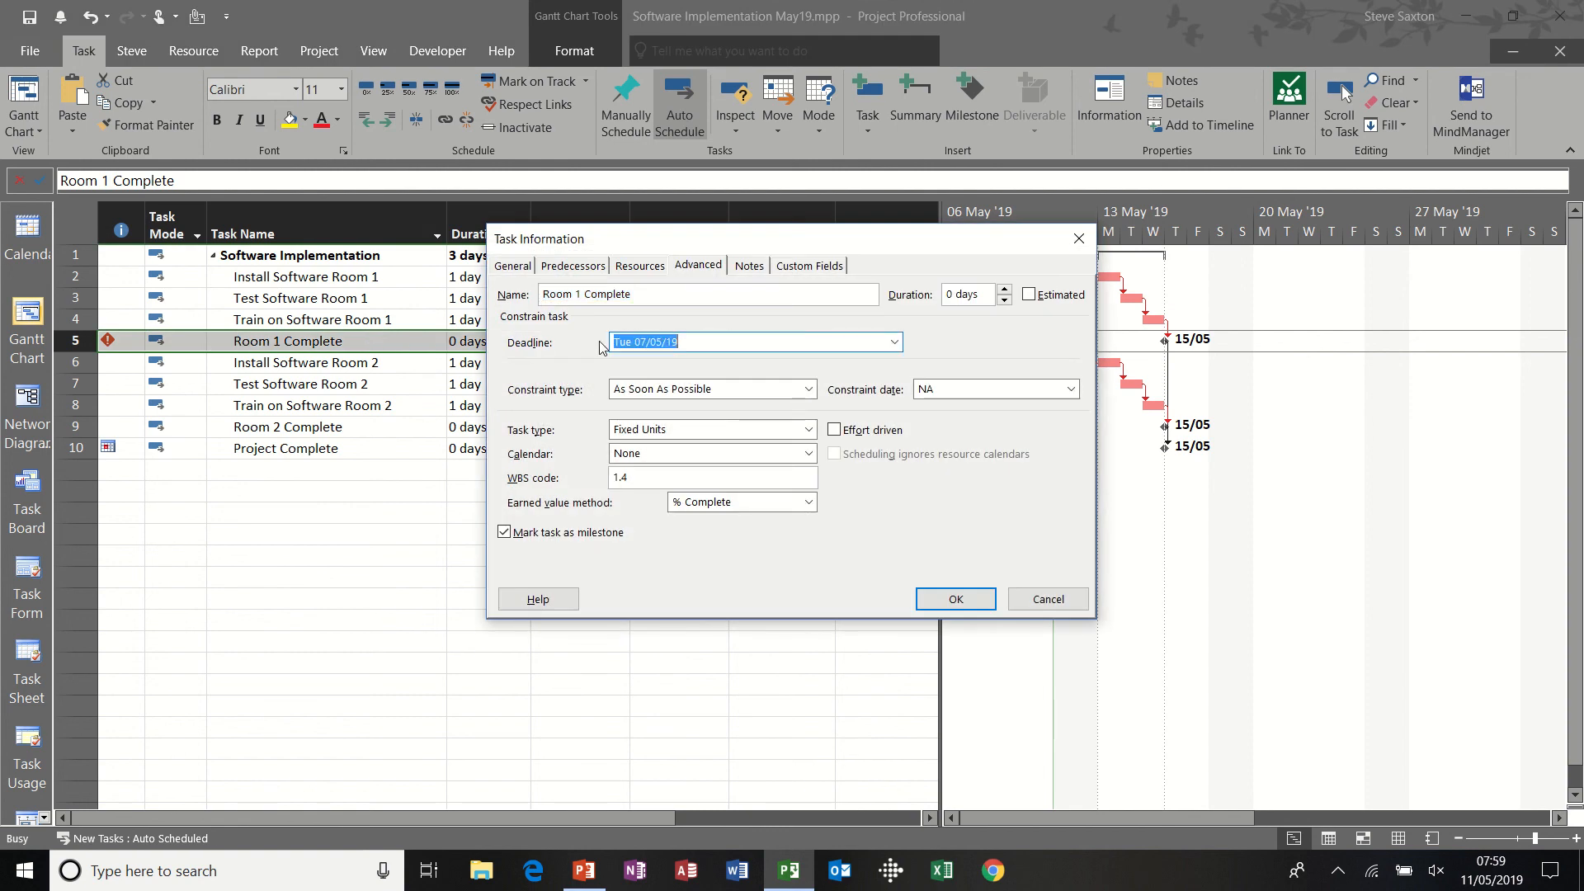
key(Delete)
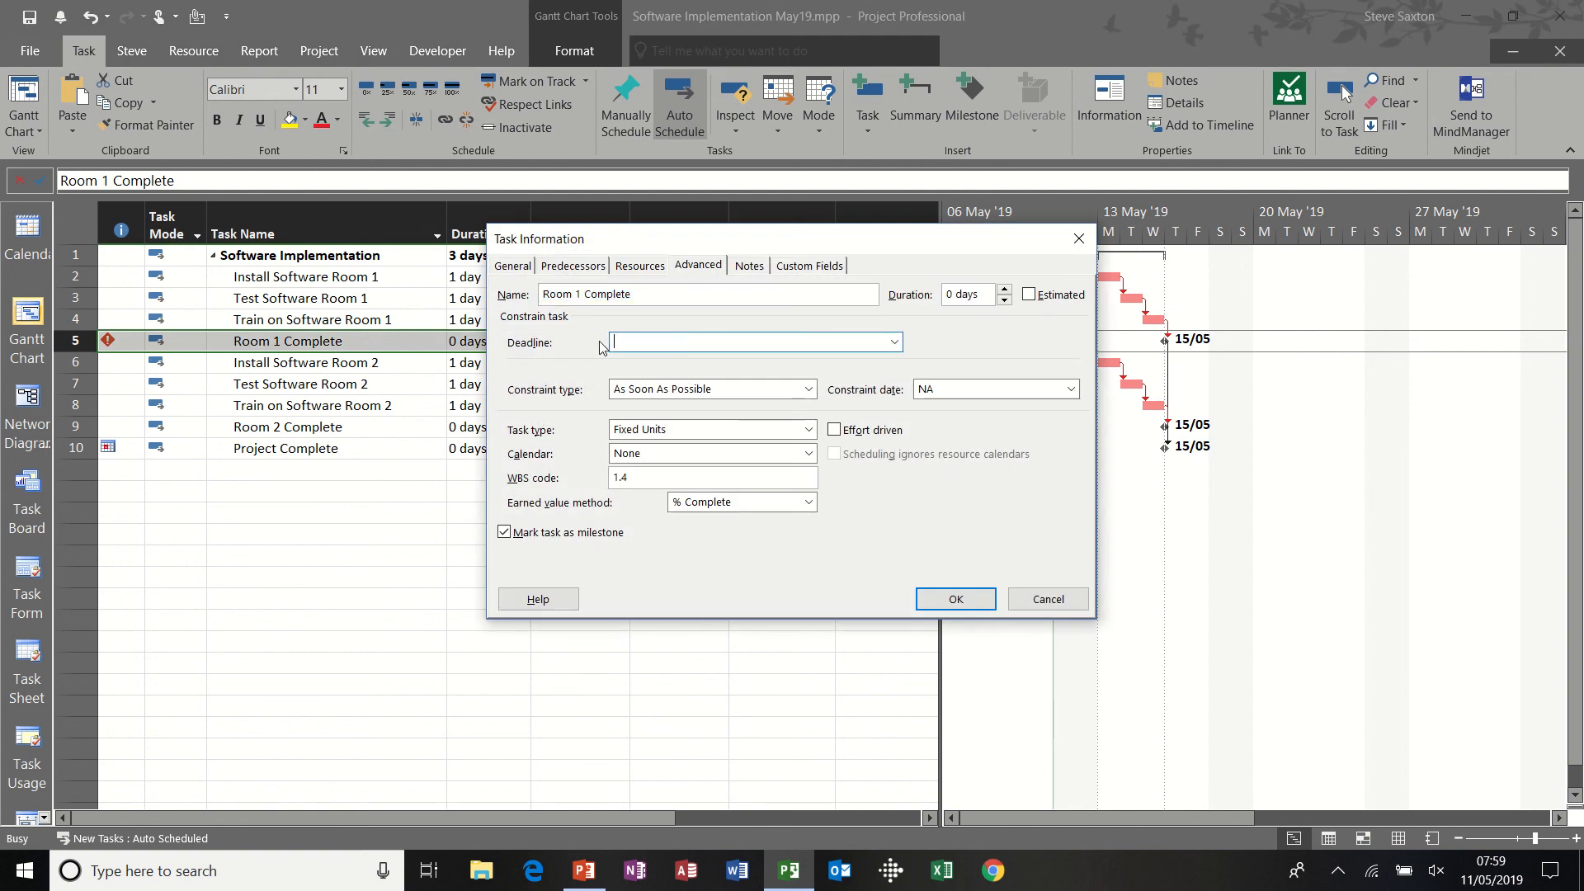
click(946, 599)
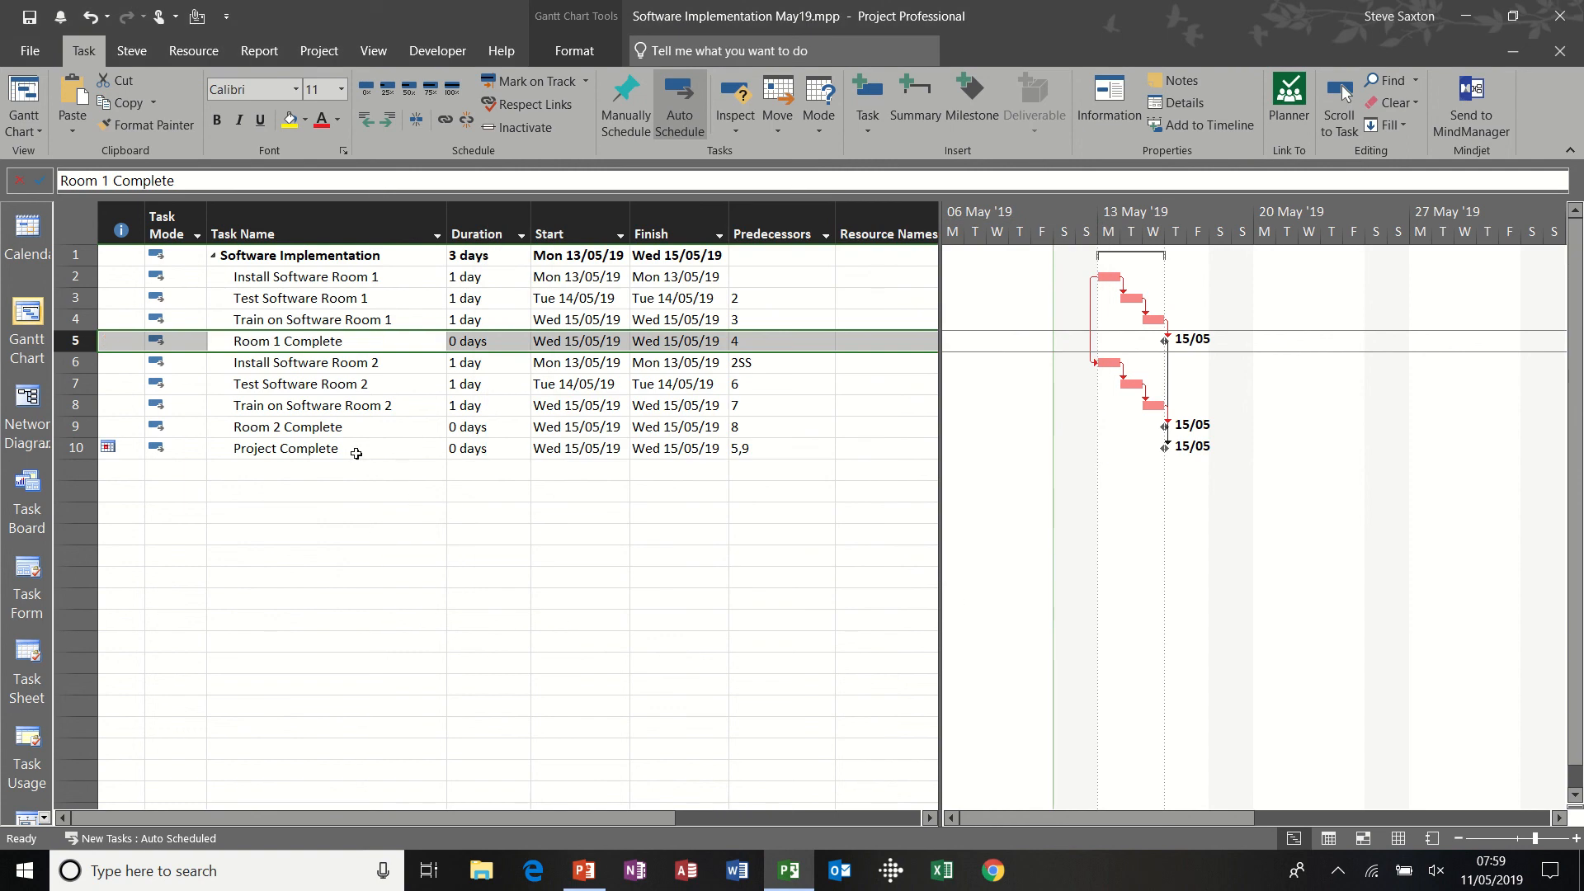
- Set the Project Complete milestone's constraint type to As Soon As Possible and clear its constraint date
double_click(355, 452)
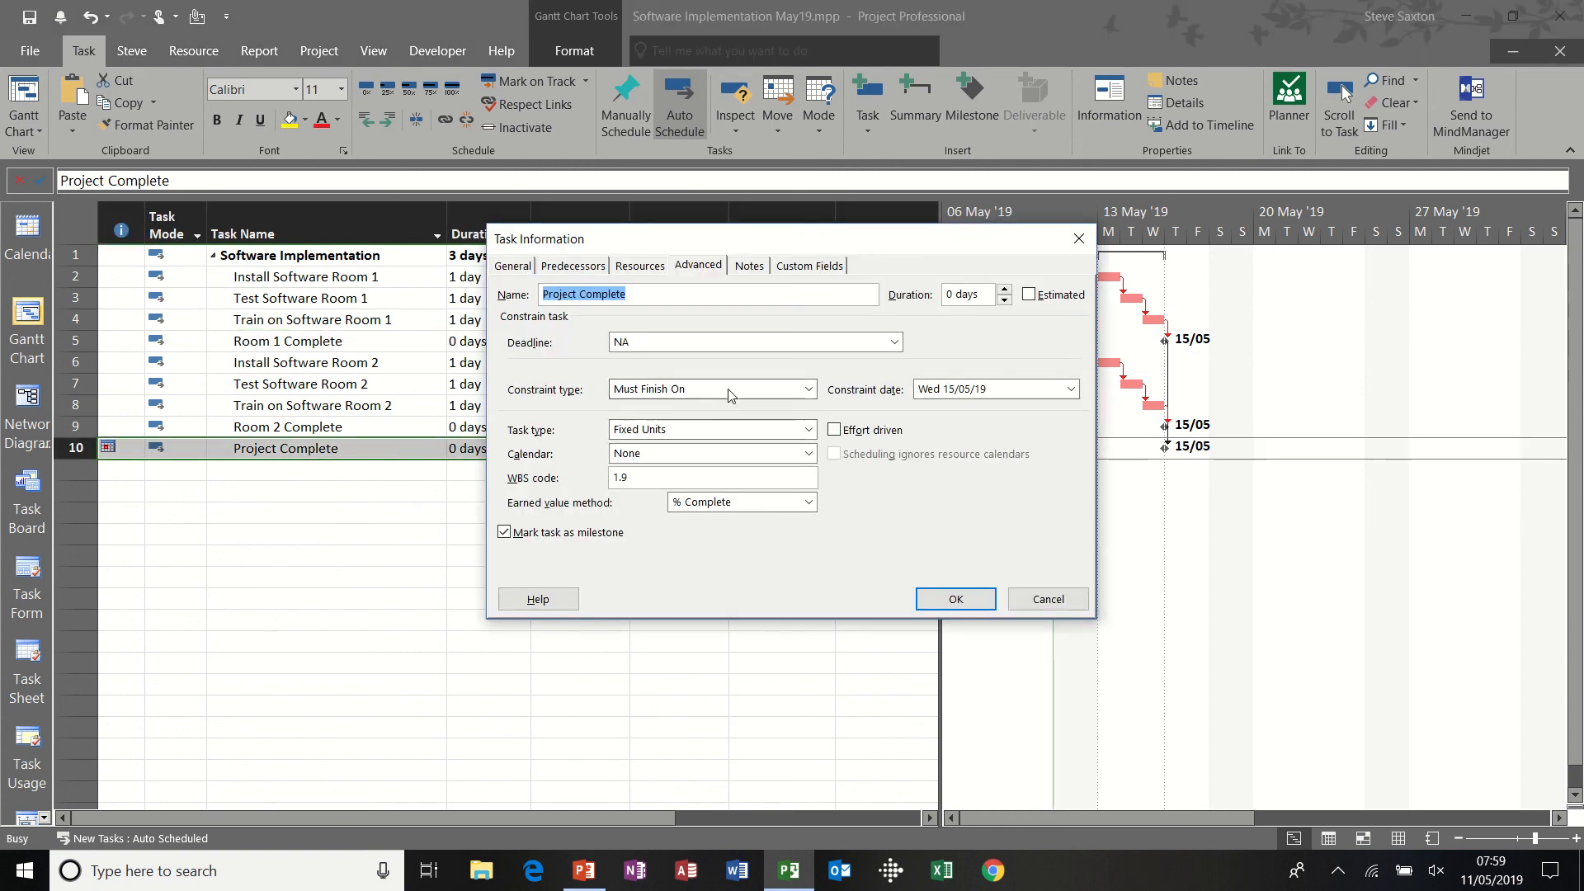
click(808, 389)
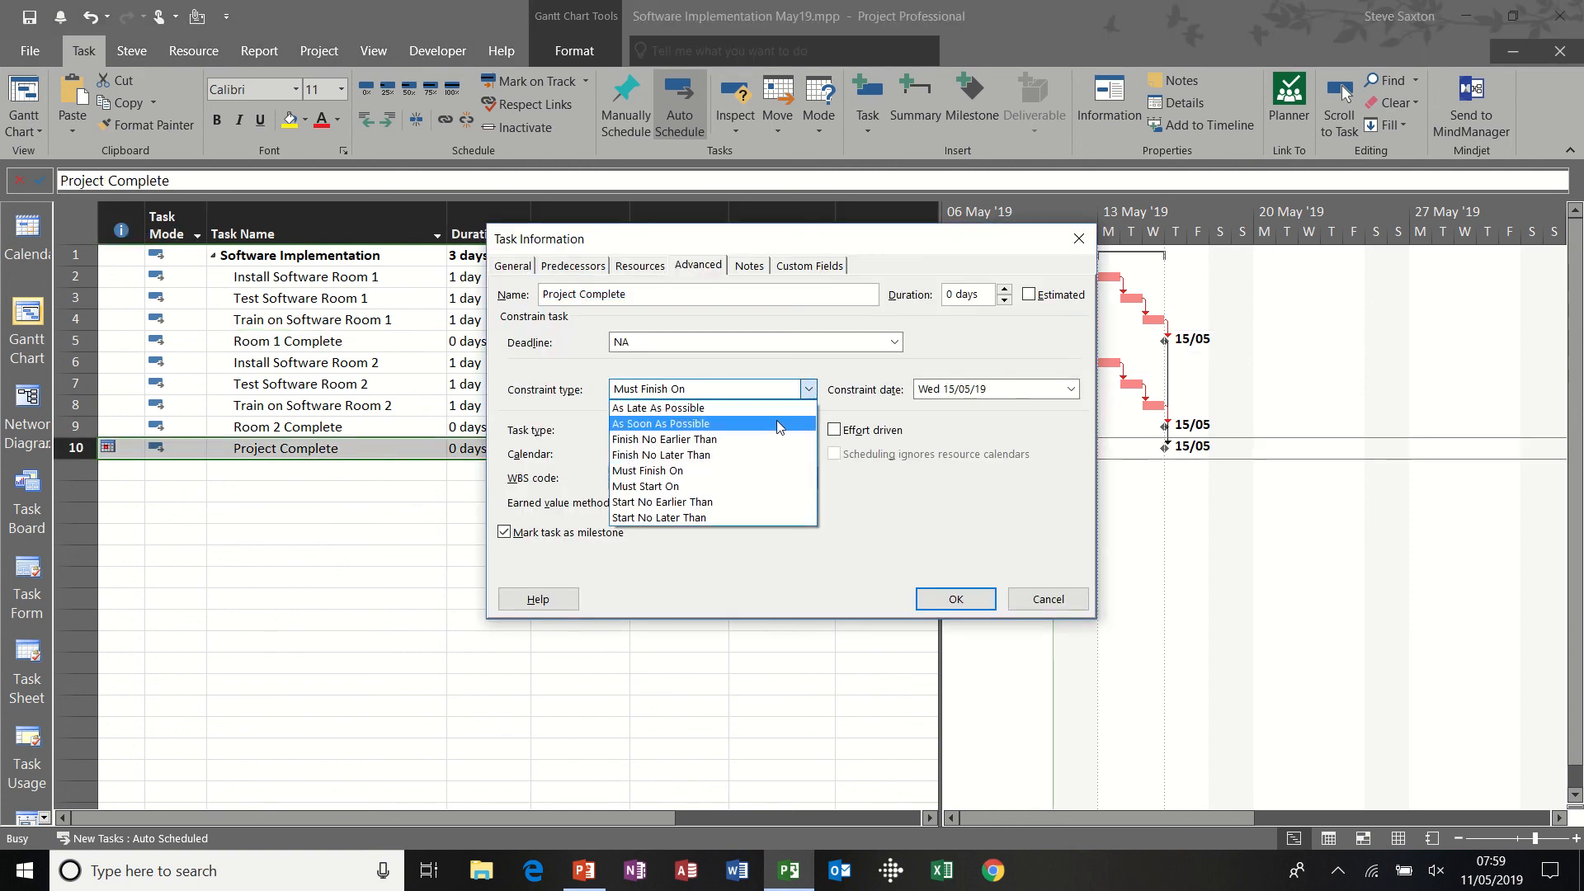
click(777, 424)
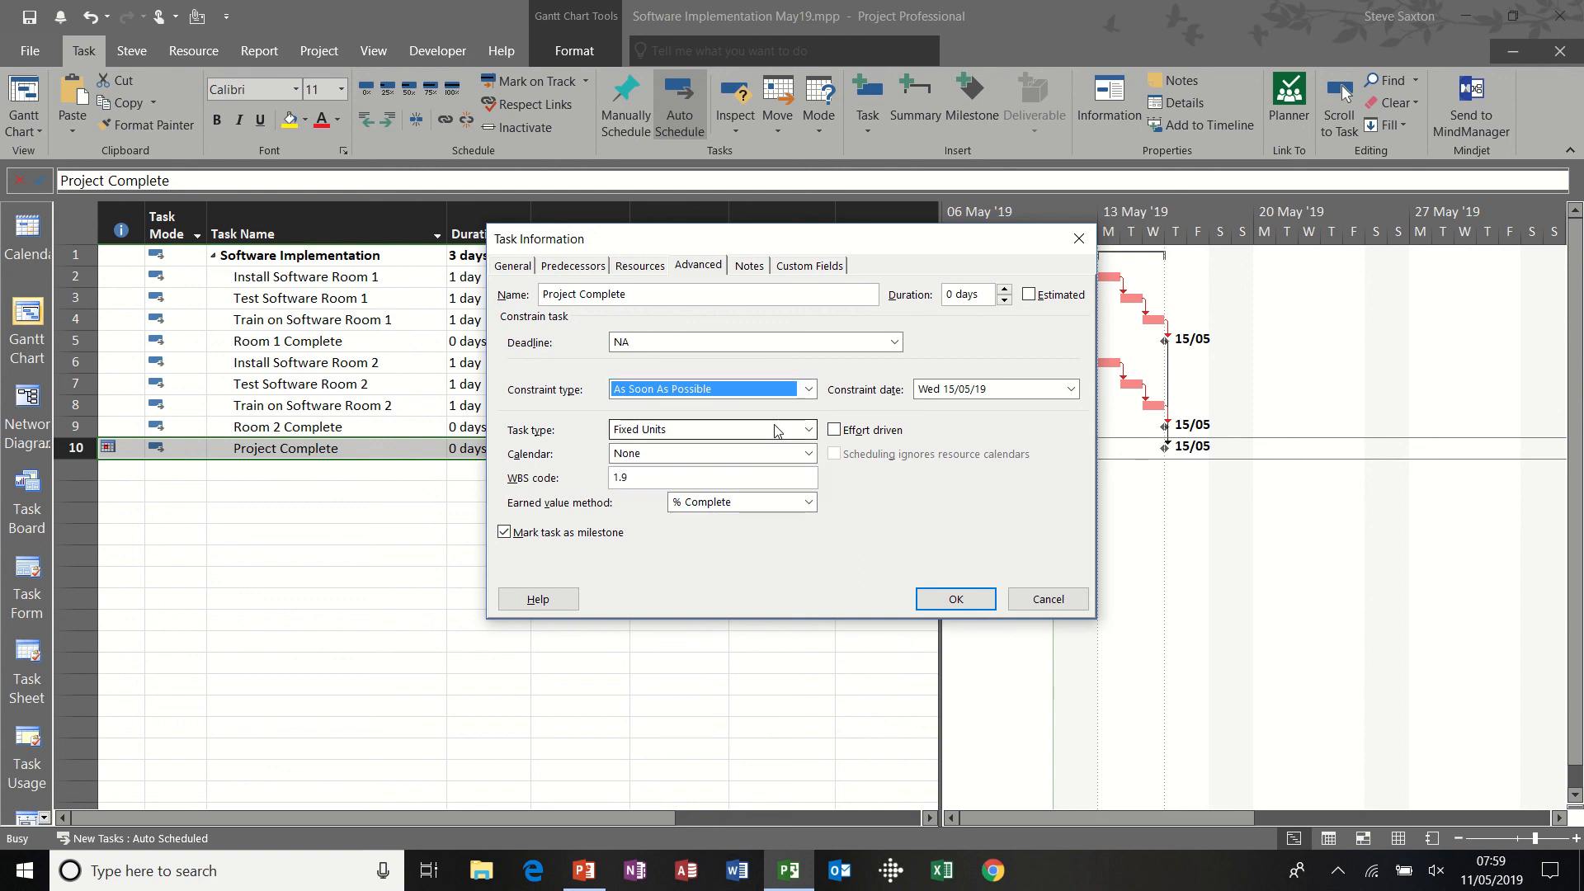
click(918, 390)
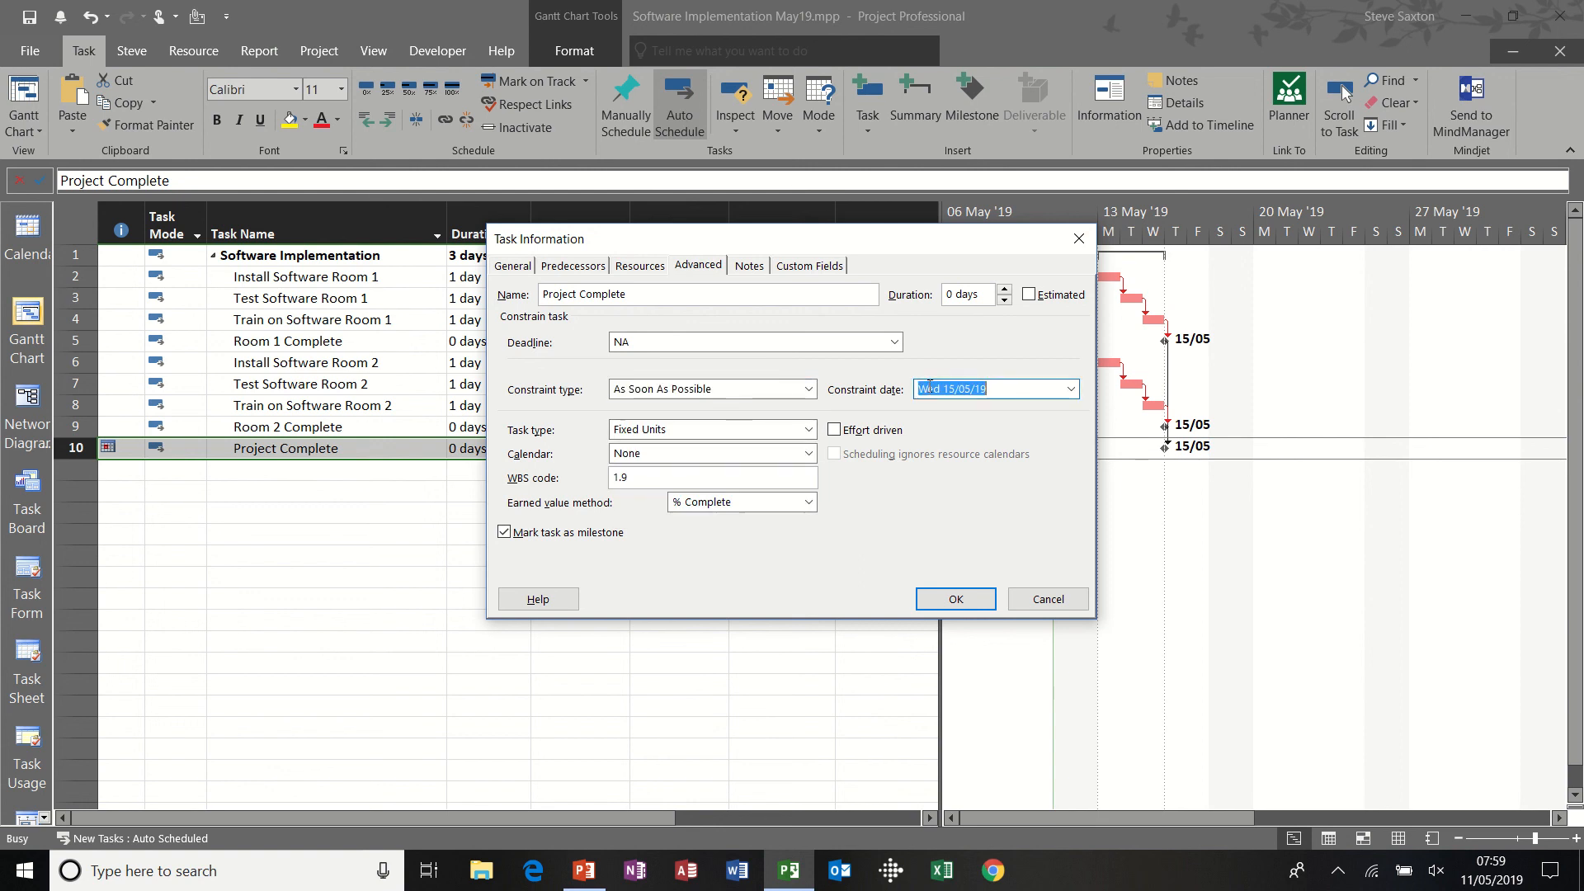
key(Delete)
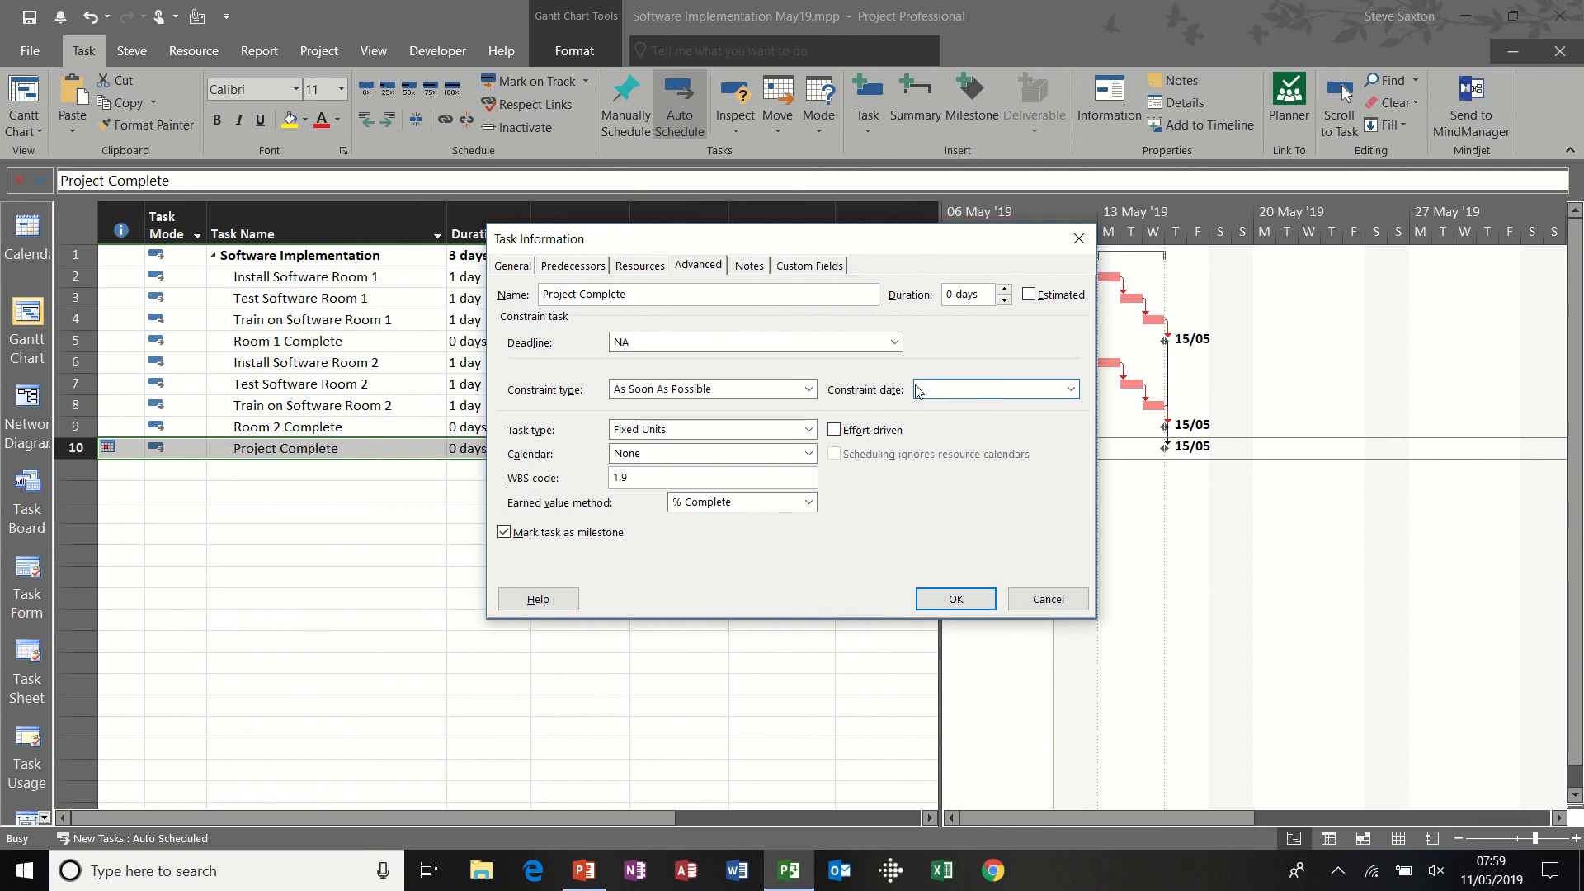
click(955, 599)
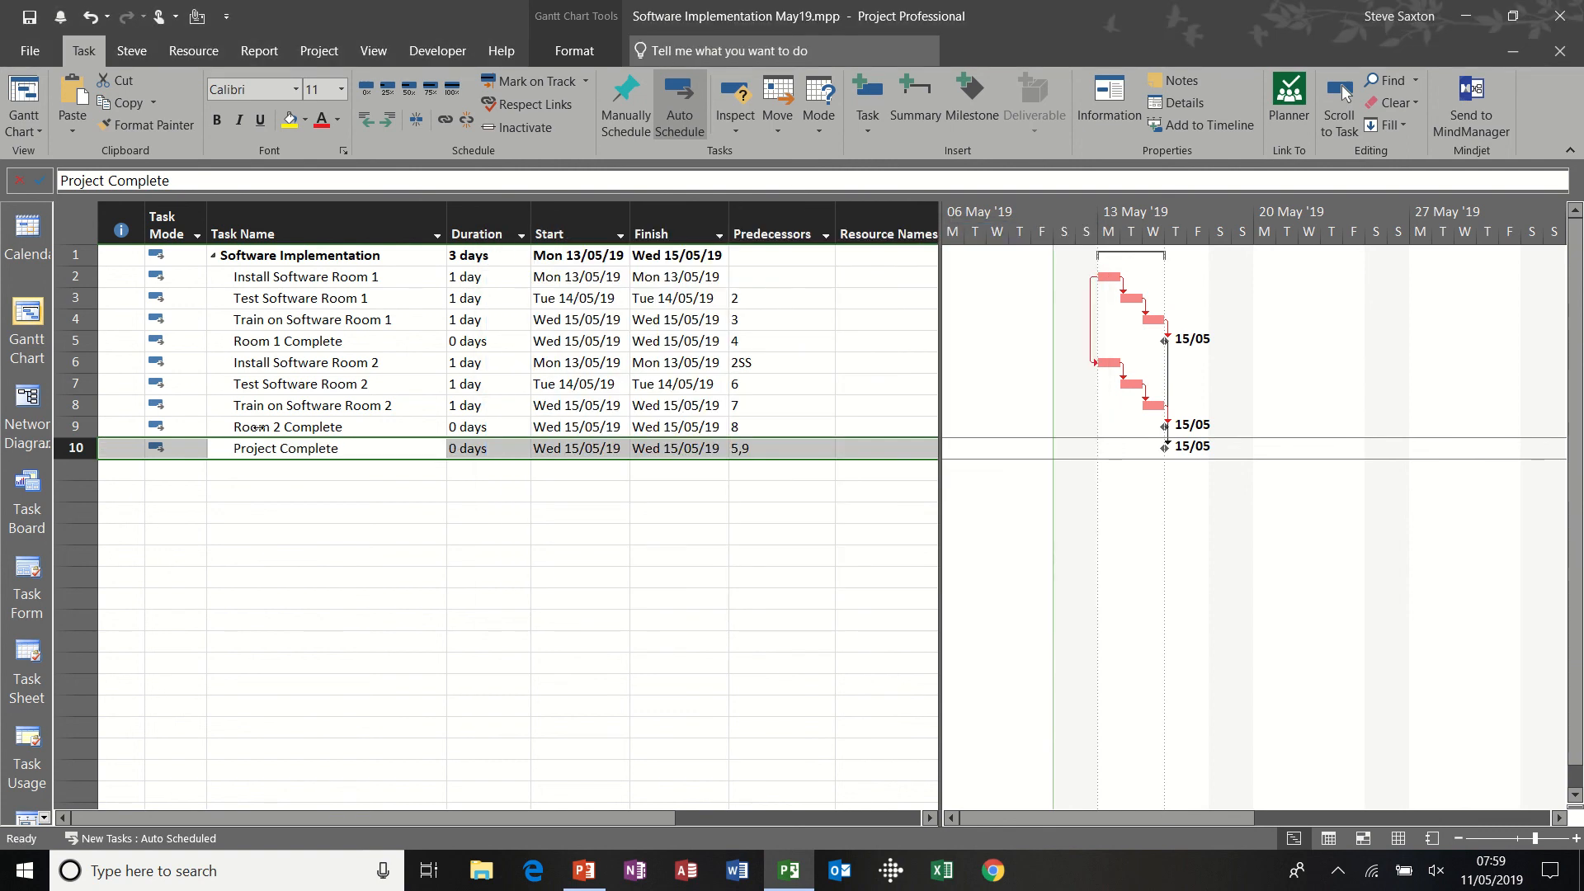
click(310, 494)
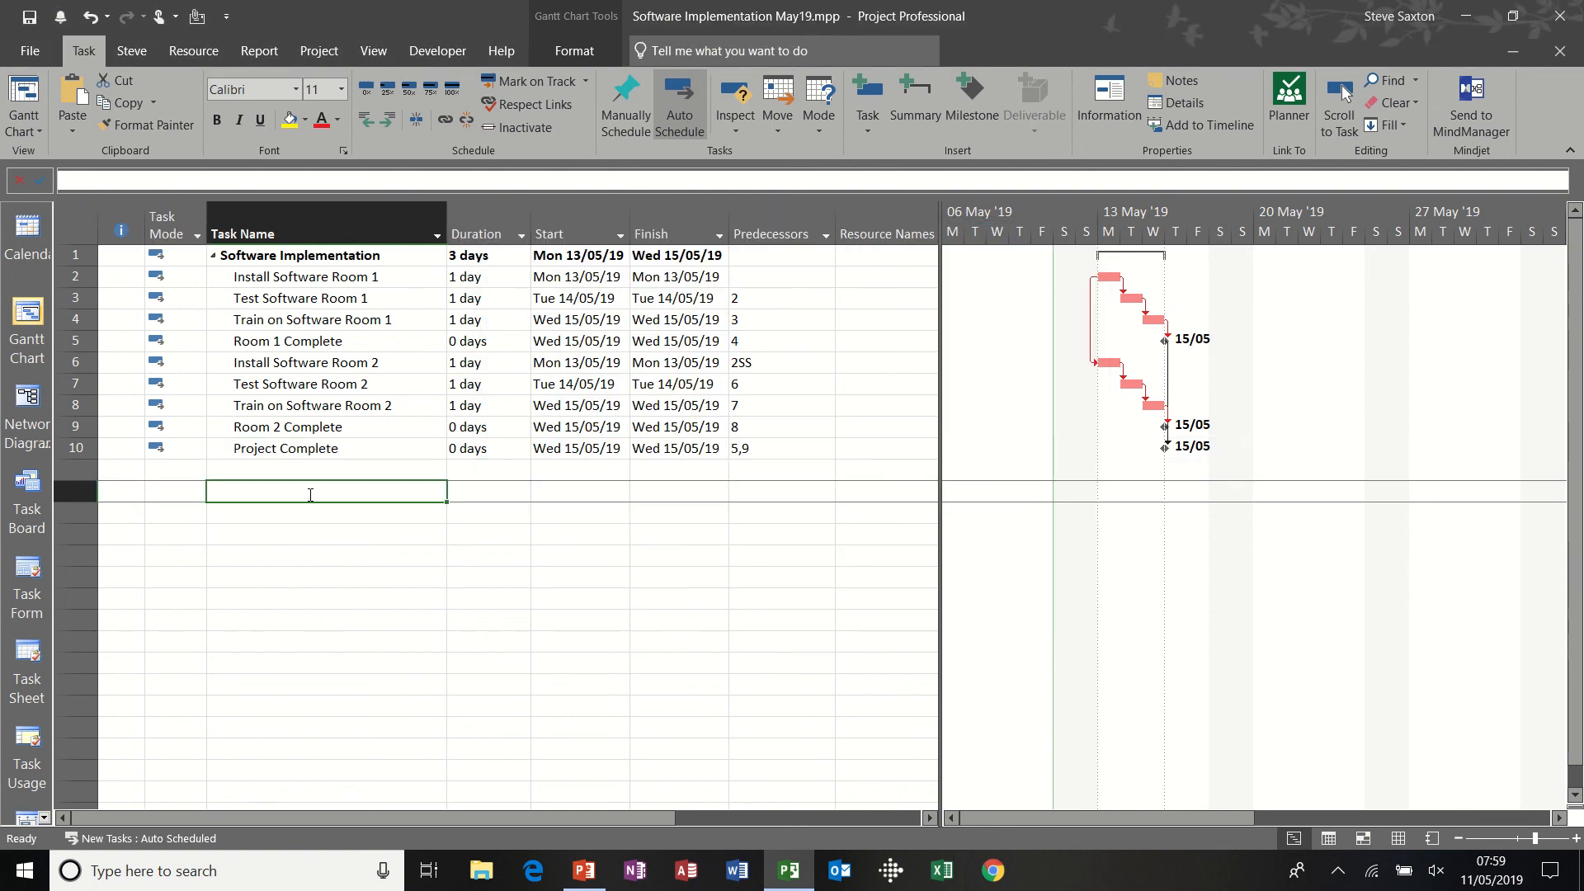